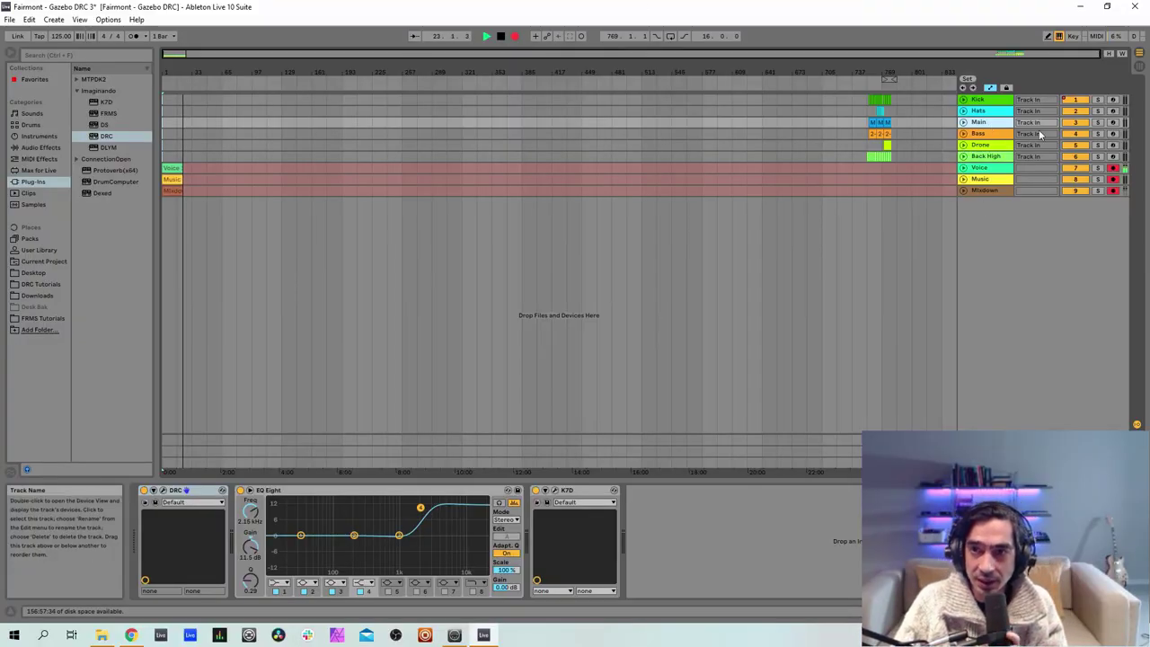
Step: Arm the Main track for recording, switch off the K7D device and select the DRC instrument
left_click(1113, 123)
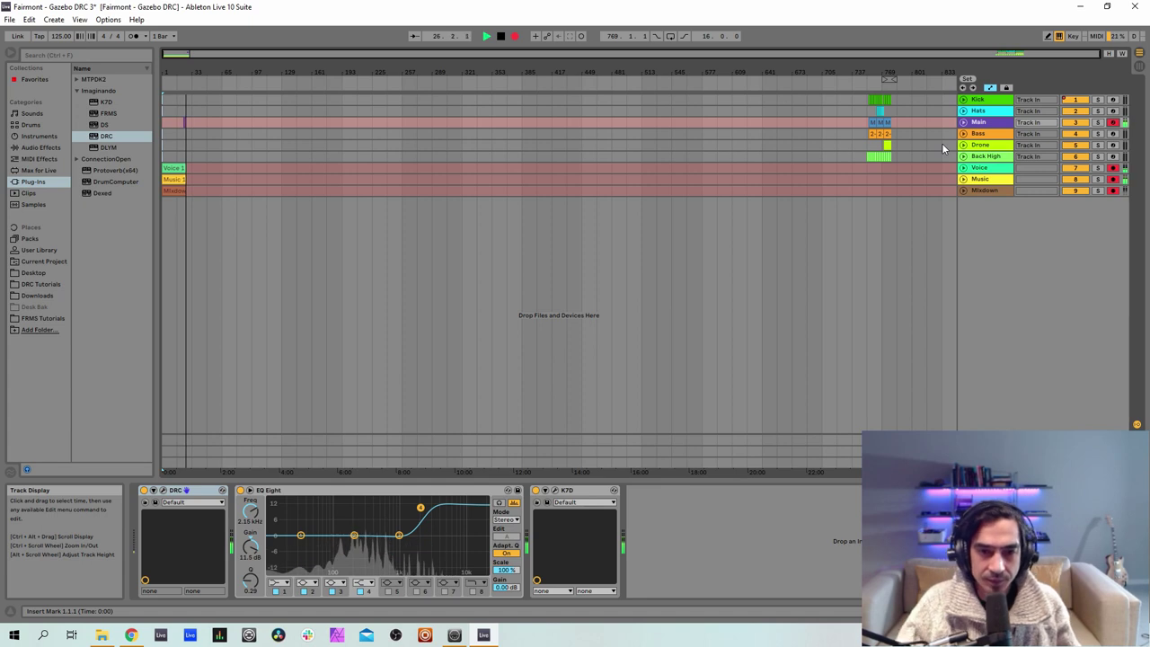
left_click(537, 491)
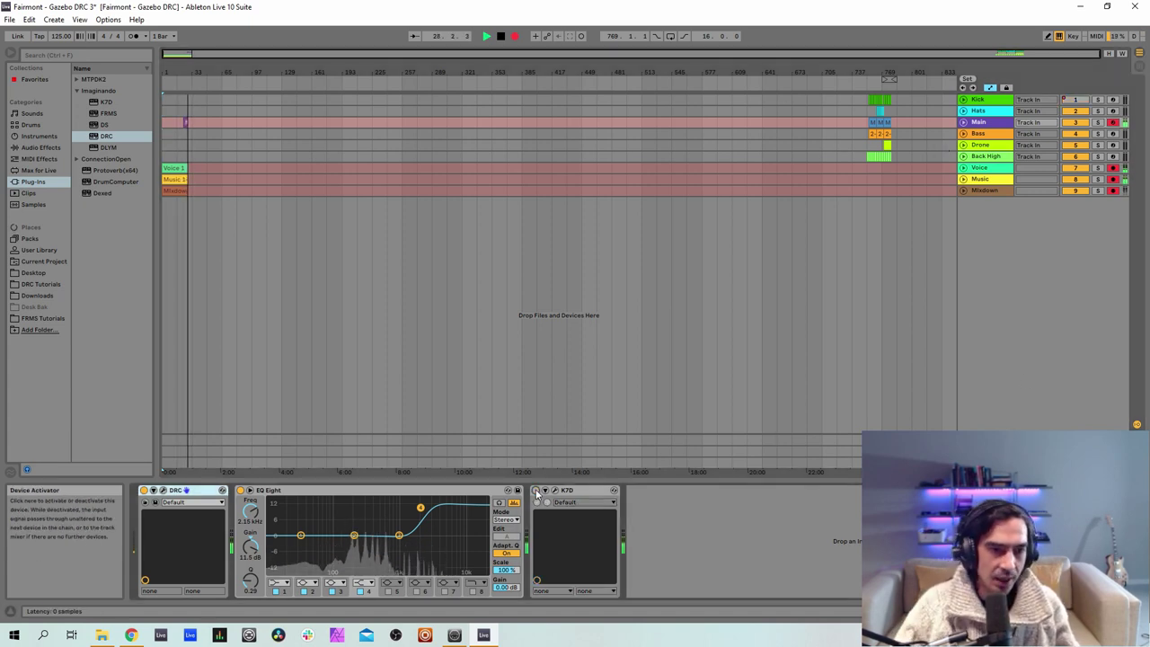
left_click(219, 489)
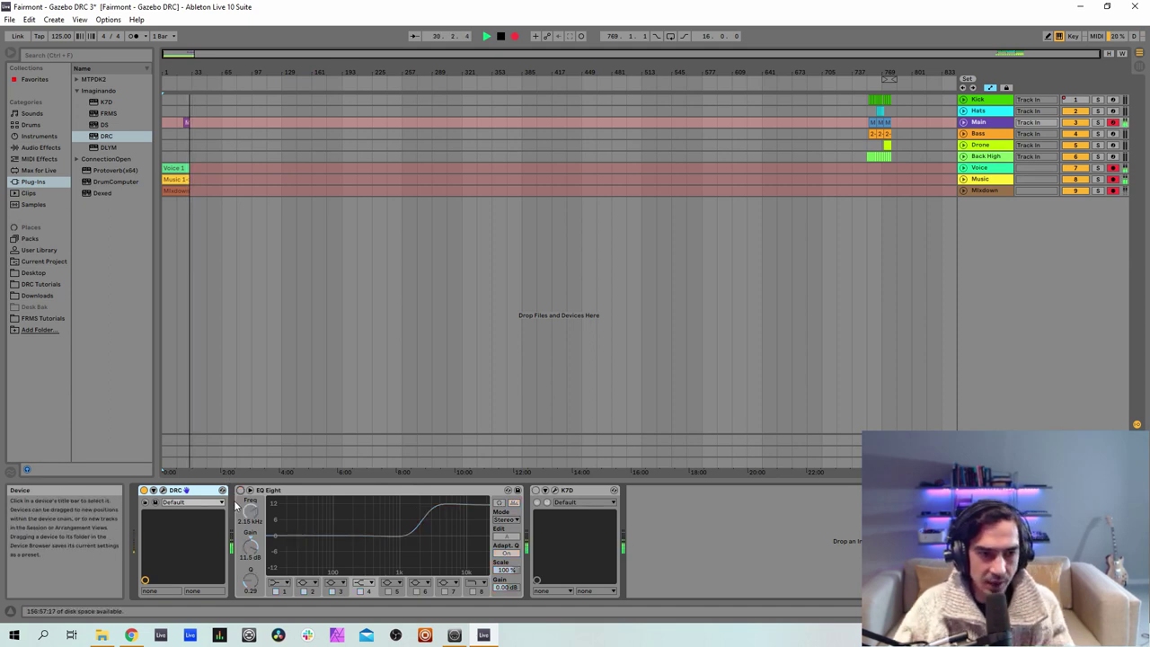
Step: Show the DRC window higher on screen and load its Default factory preset
left_click(186, 490)
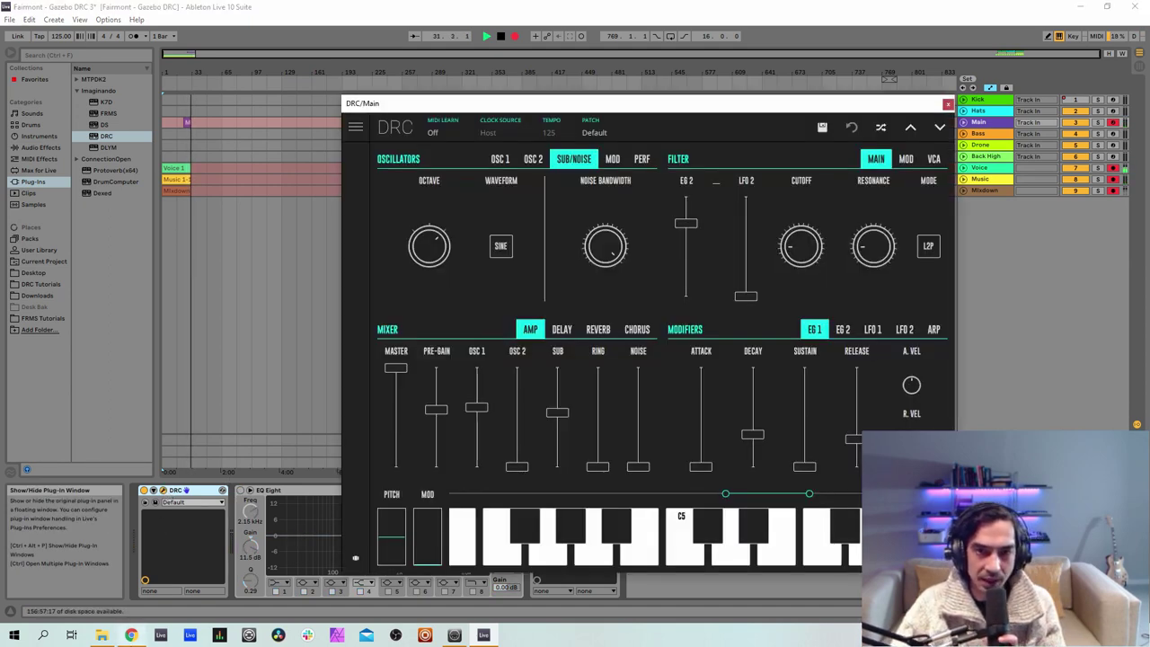
left_click_drag(570, 108, 436, 85)
left_click(476, 112)
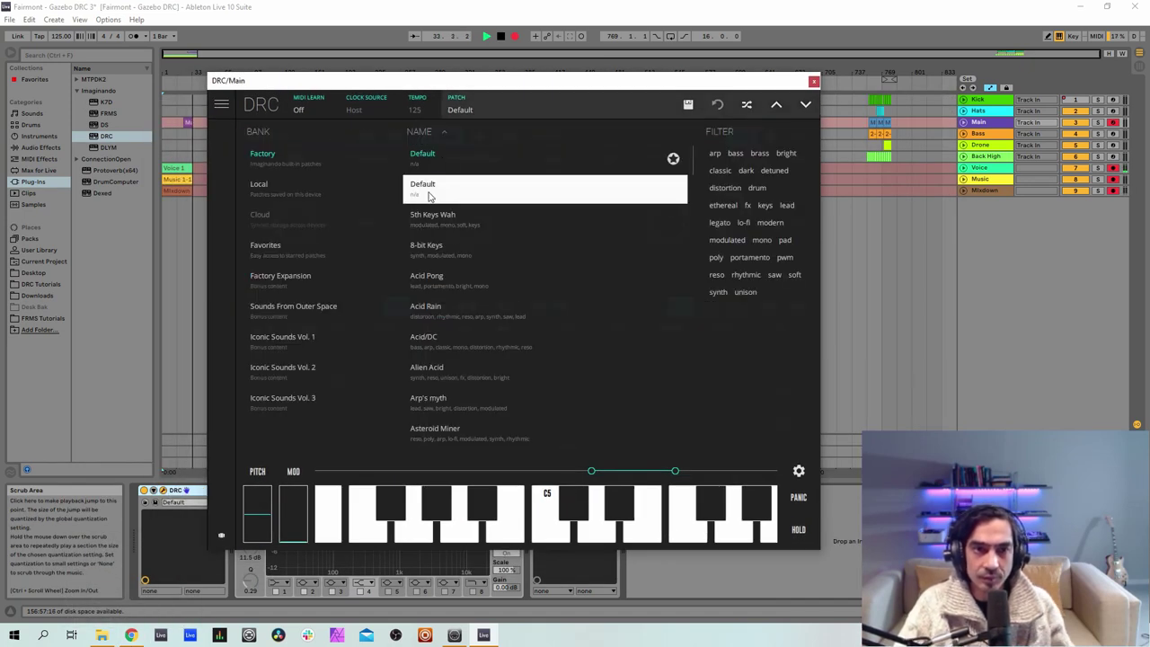
left_click(483, 106)
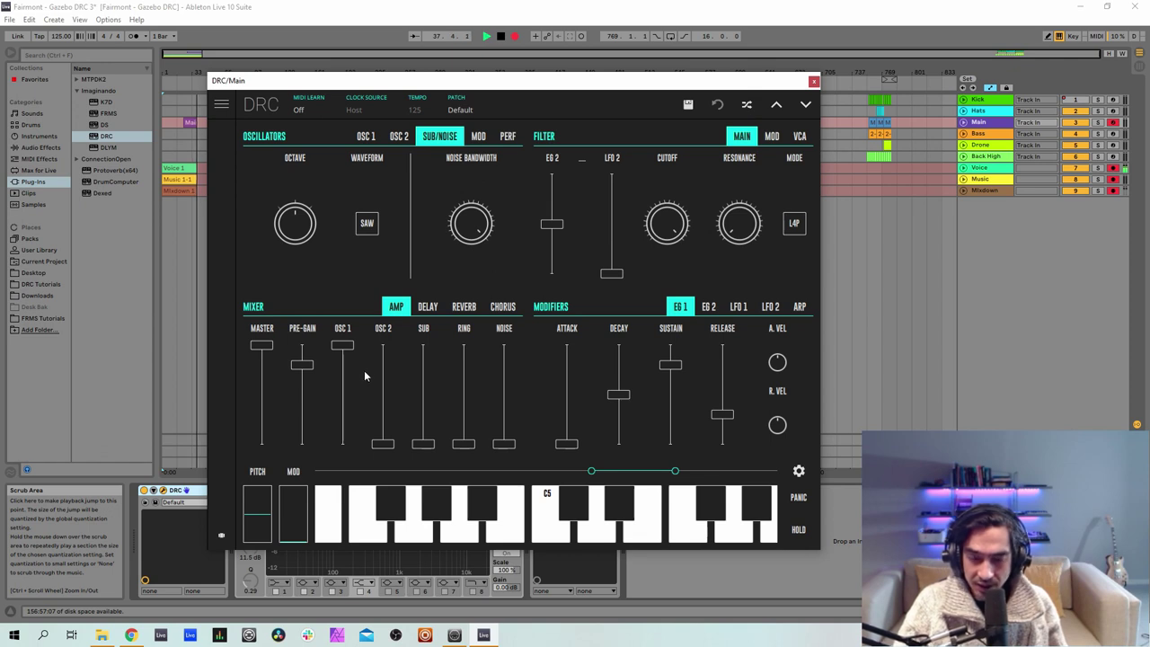
Step: Lower pre-gain to 0.590 and oscillator 1 to about 0.6, and raise the sub level to 0.572
left_click_drag(303, 365, 304, 389)
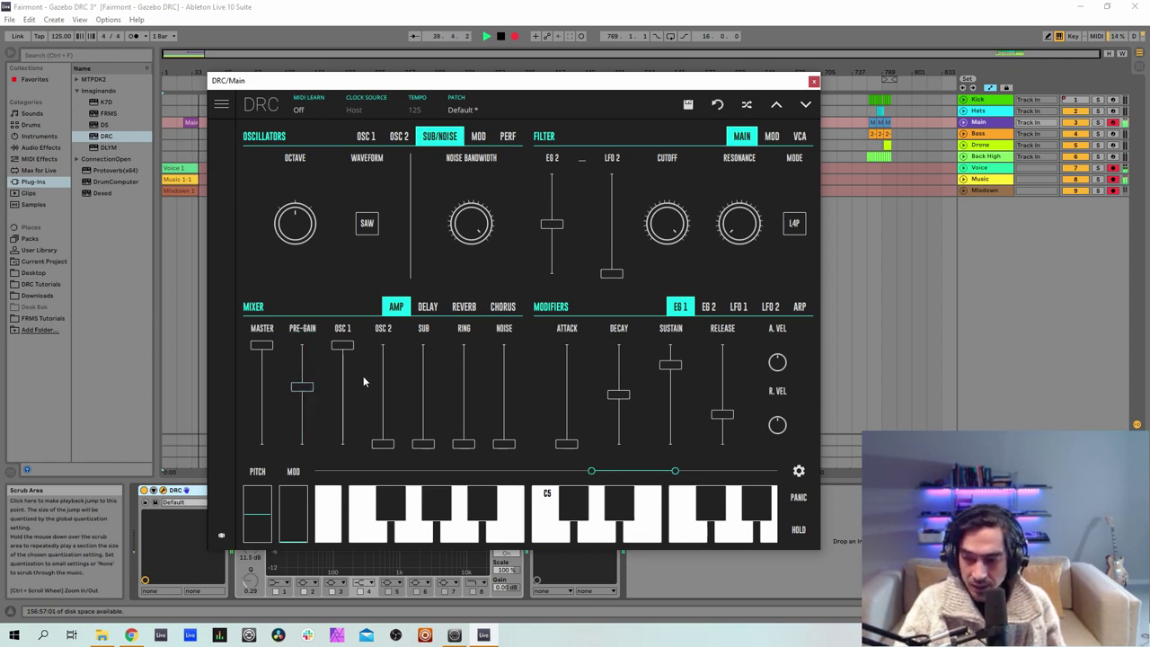
left_click_drag(340, 364, 337, 387)
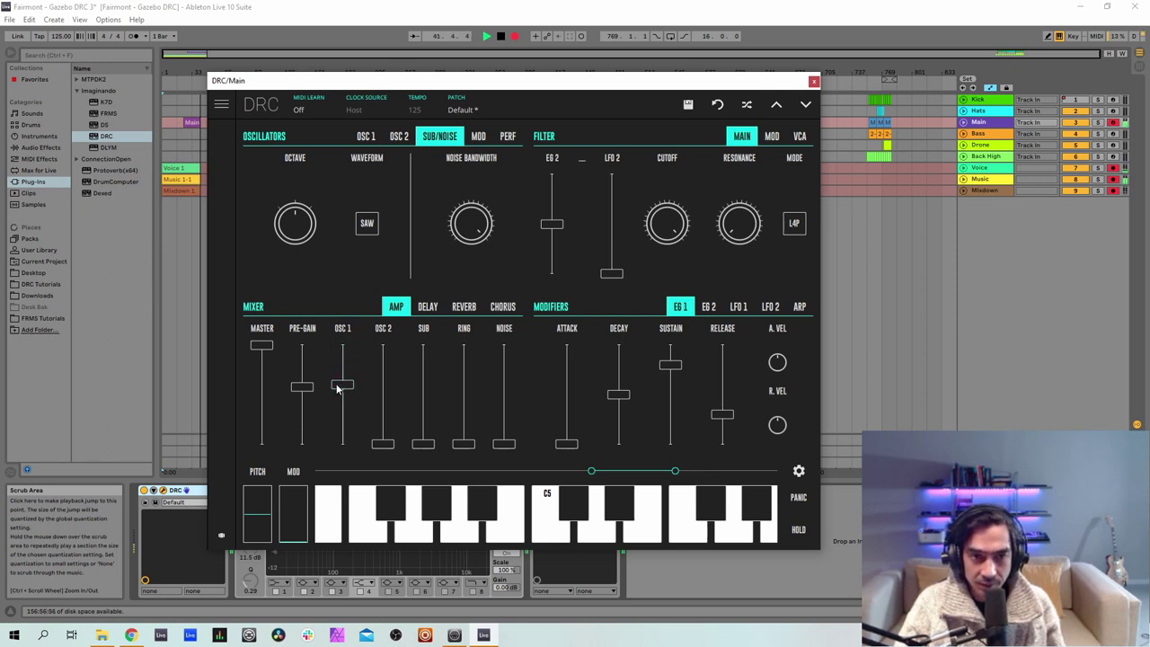
left_click(416, 389)
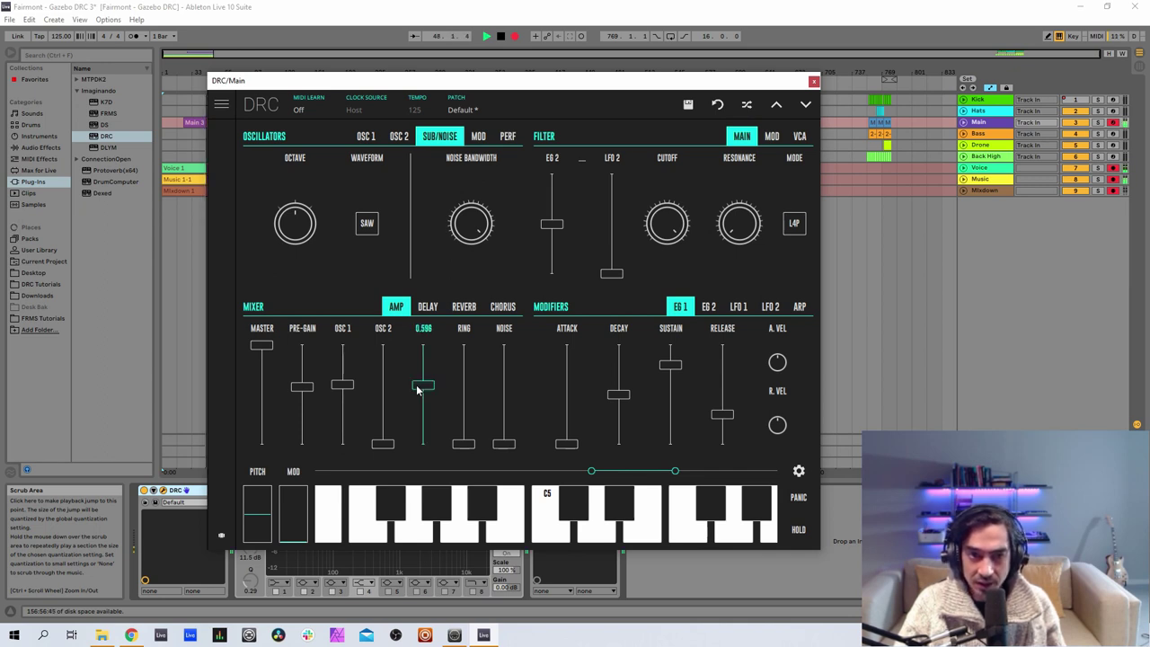
left_click_drag(418, 389, 418, 396)
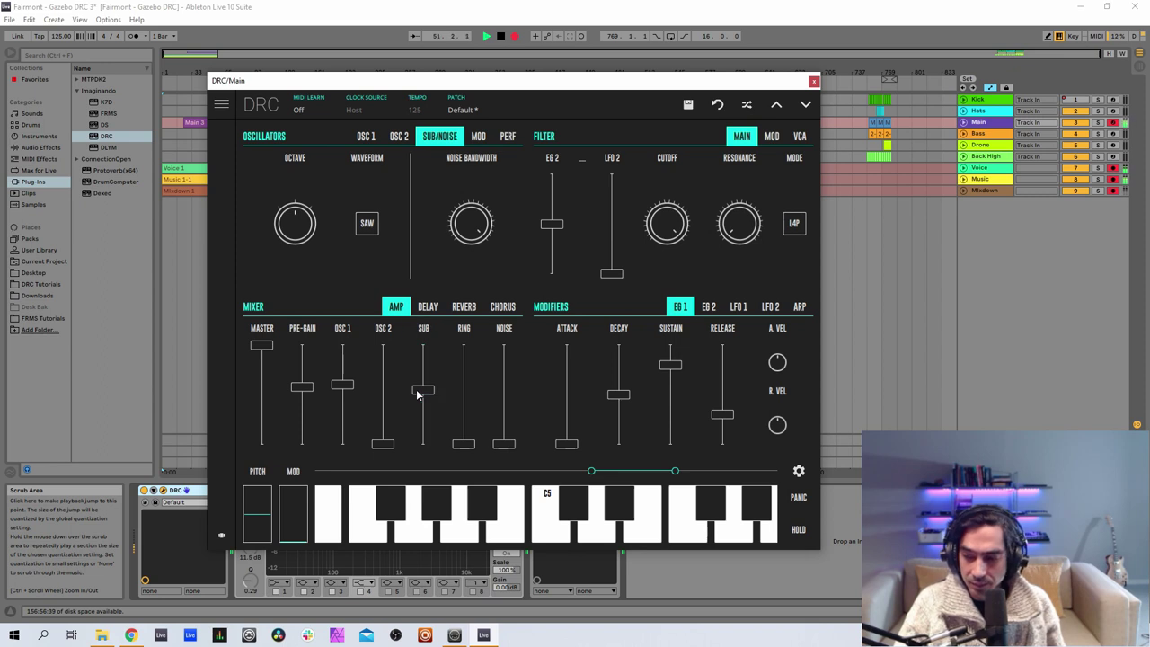
Step: Set oscillator 1's waveform to triangle (TRI)
left_click(366, 136)
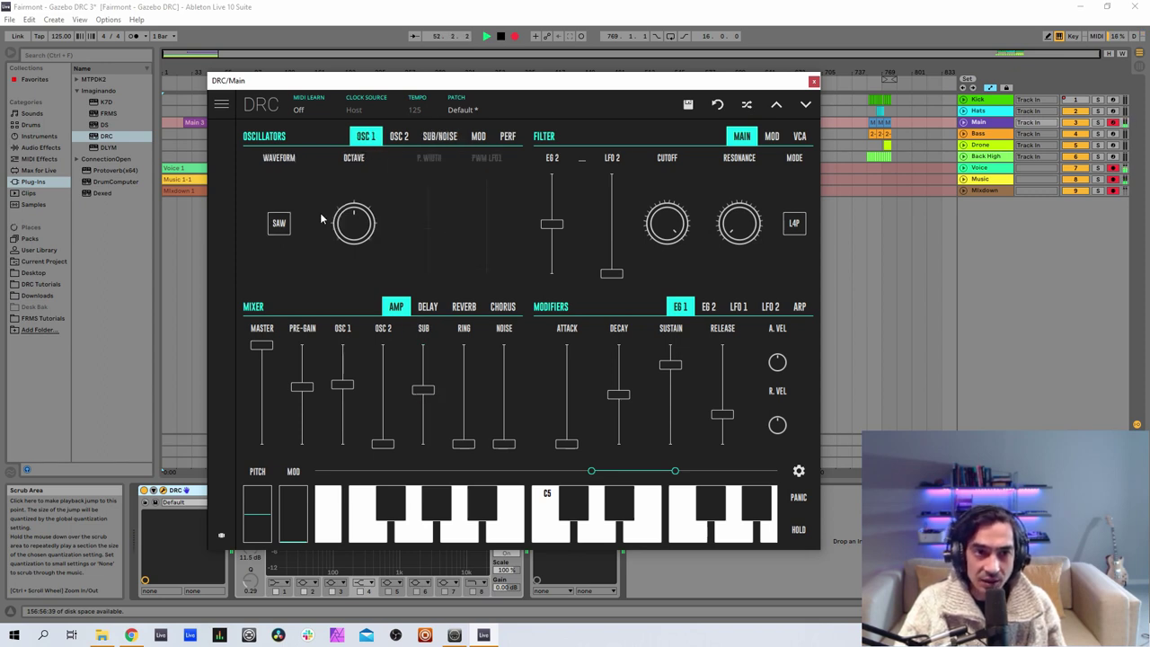
left_click(275, 233)
left_click(288, 233)
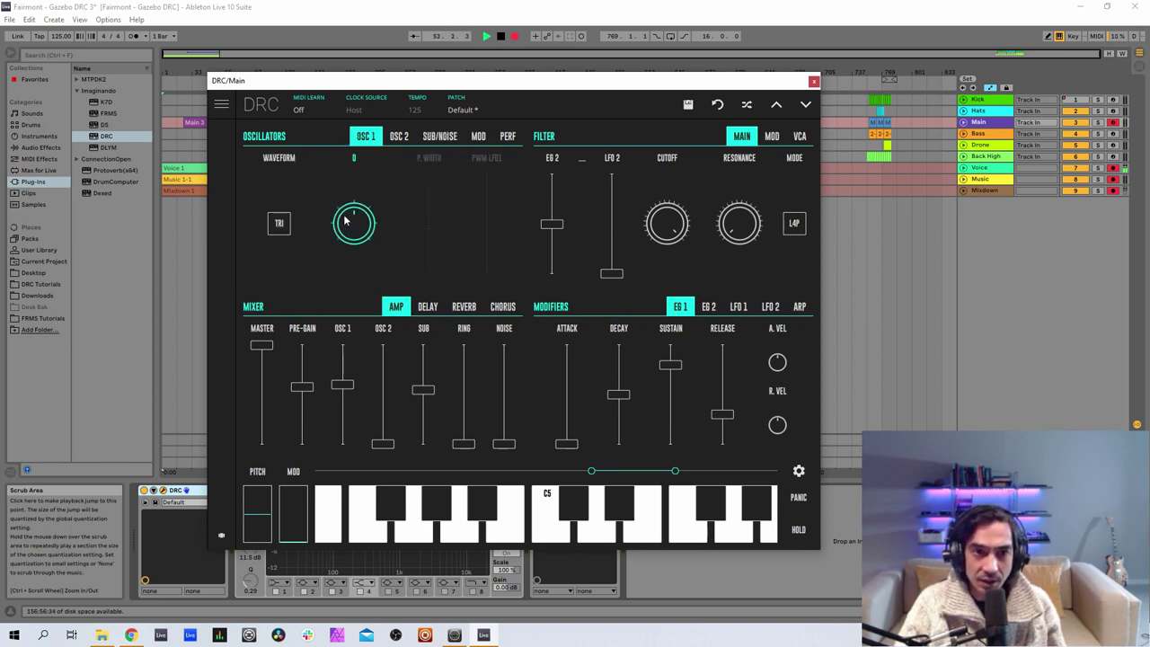
Step: Set the sub oscillator's waveform to SINE
left_click(435, 137)
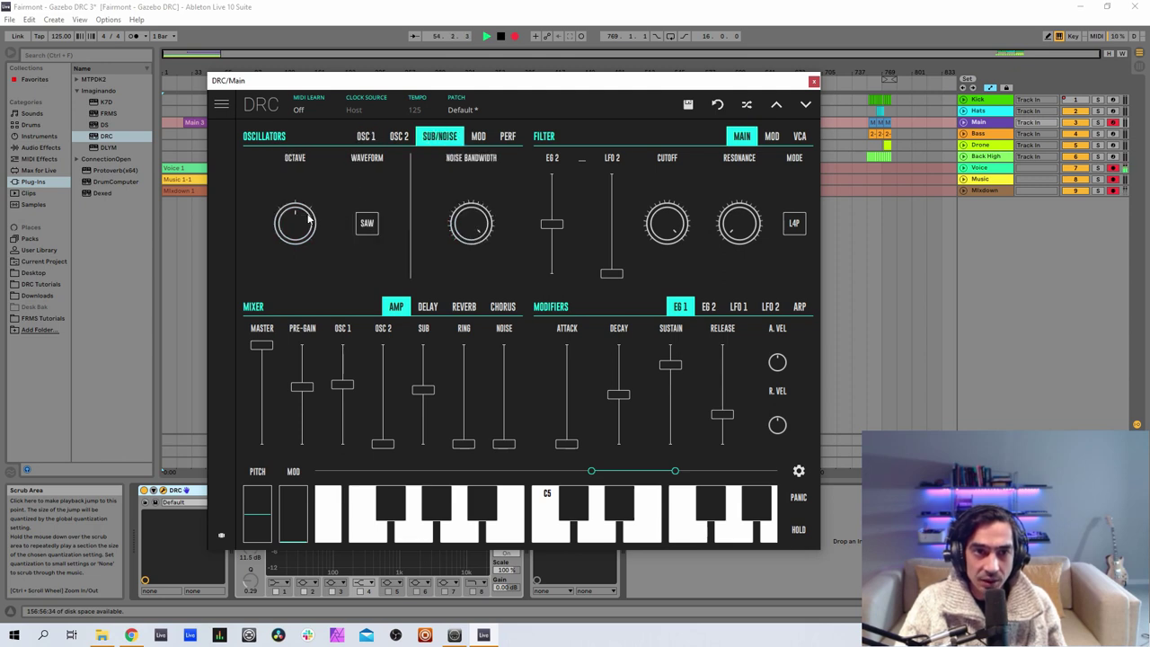
left_click(370, 229)
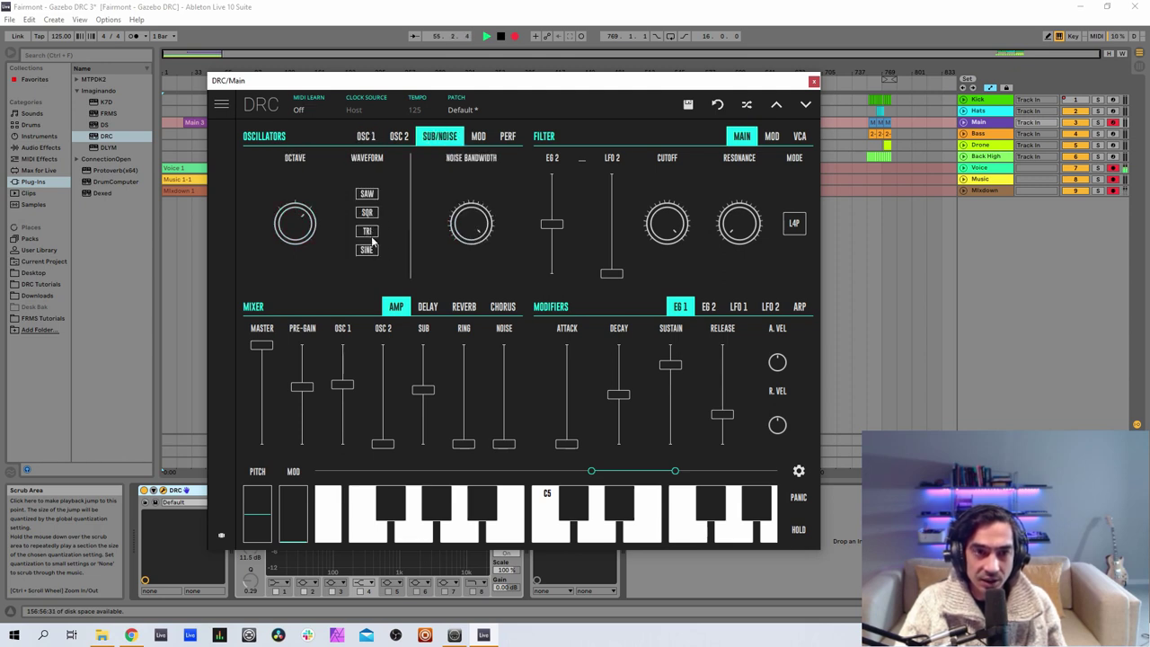
left_click(369, 249)
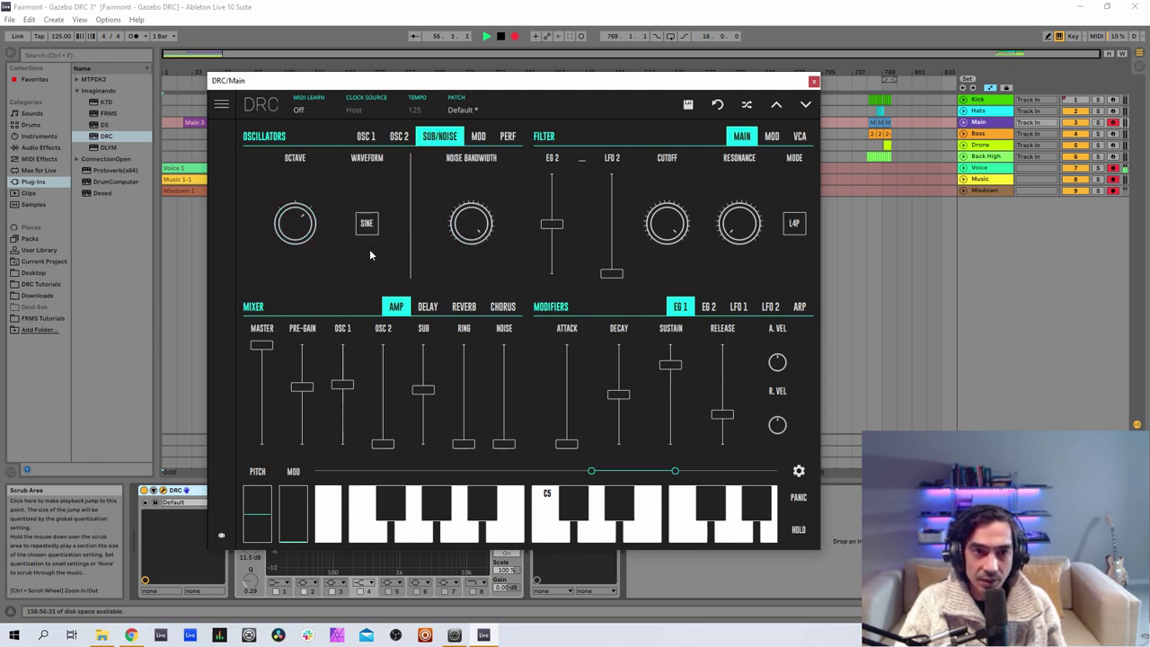
left_click(36, 284)
Step: Browse 4th Season > Fairmont to the earlier Gazebo DRC set and import its Main track
left_click(76, 114)
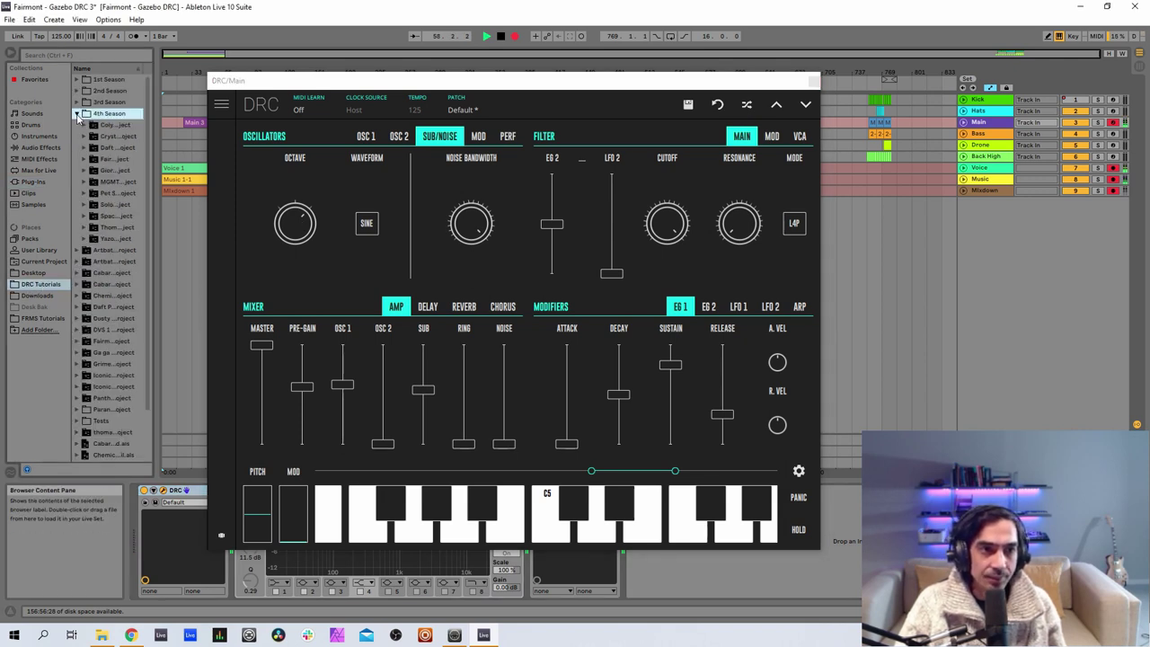
left_click(84, 159)
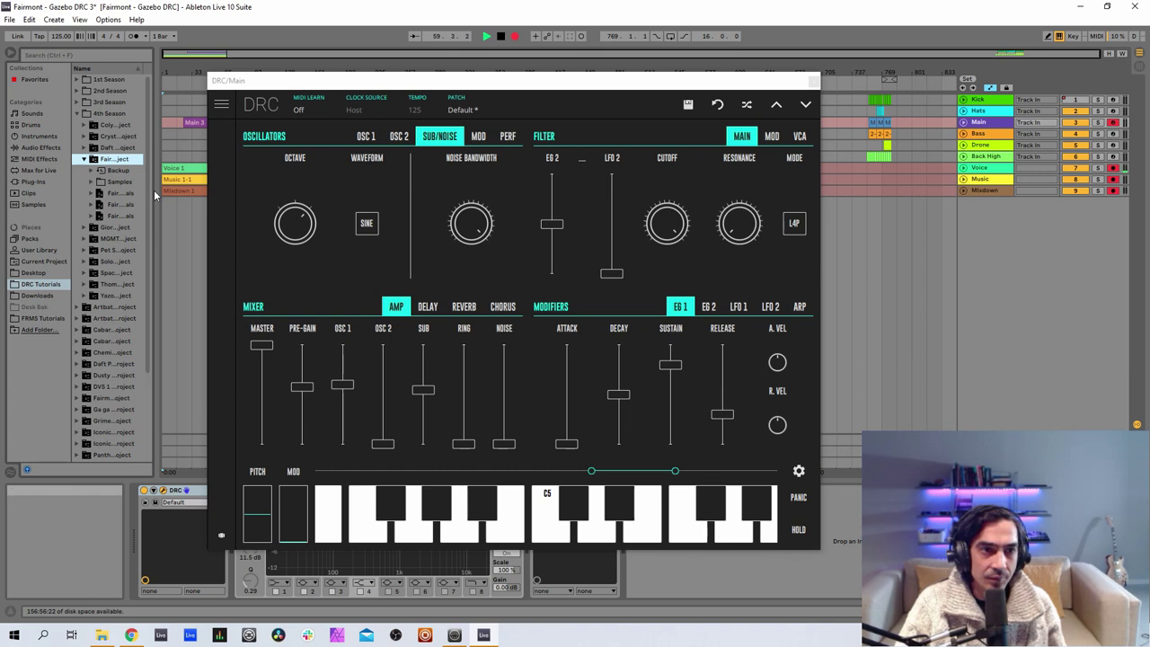
left_click_drag(155, 193, 202, 193)
left_click(97, 193)
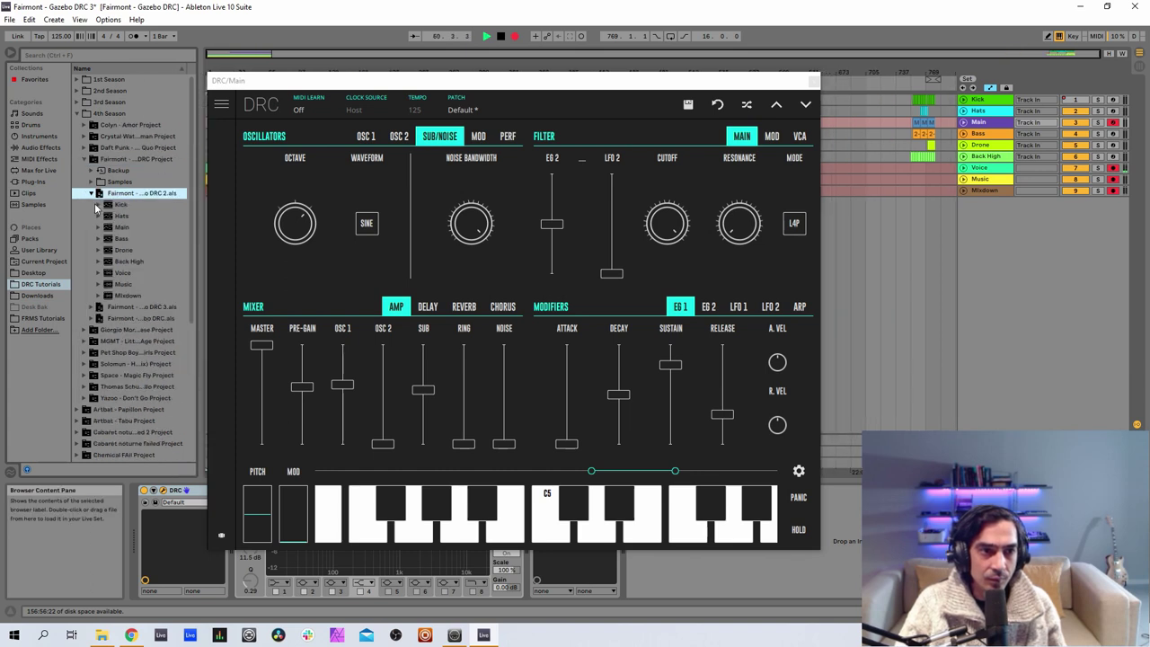
left_click_drag(117, 227, 971, 206)
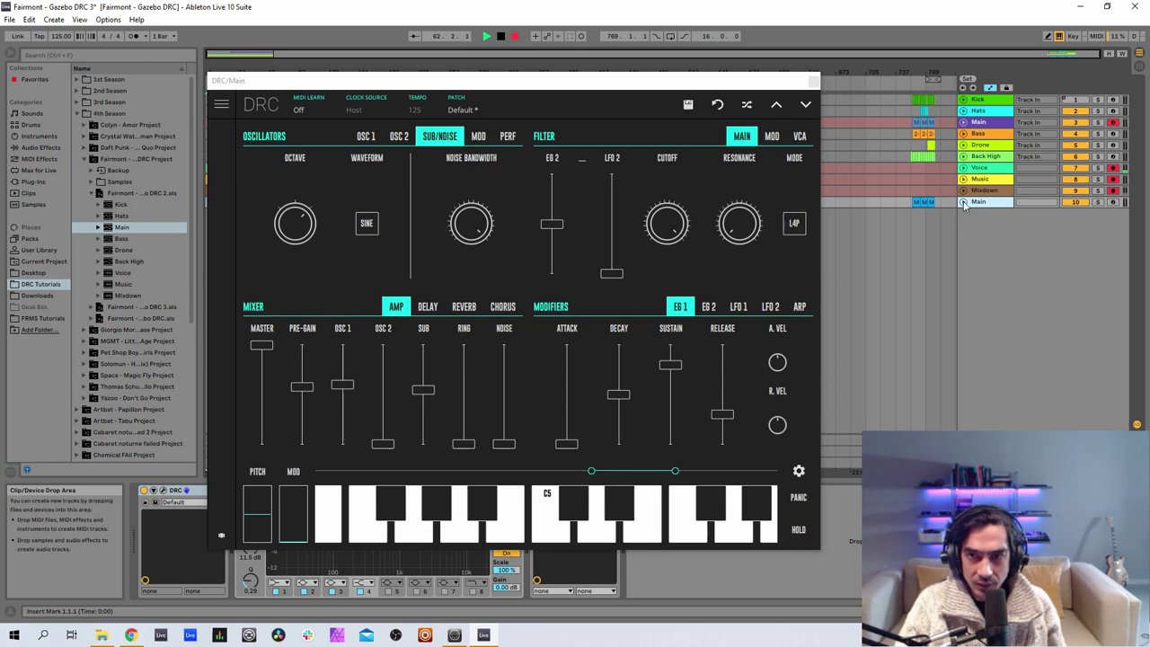
Step: Check the imported track's DRC patch for reference, then delete that imported Main track
left_click(163, 492)
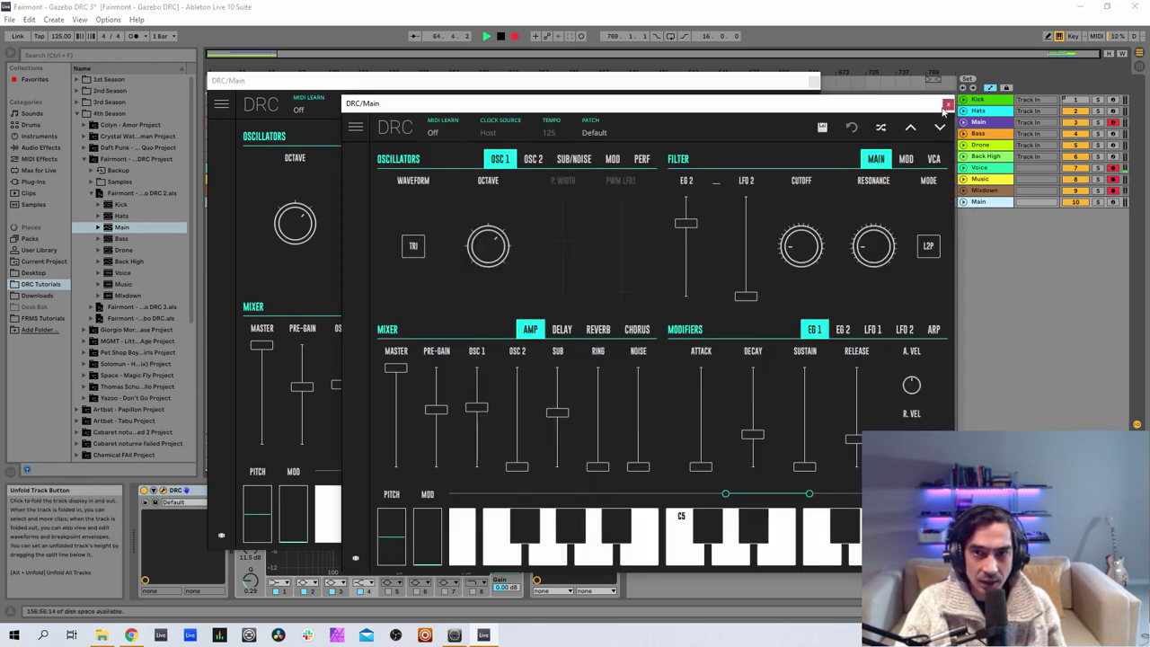
left_click(948, 104)
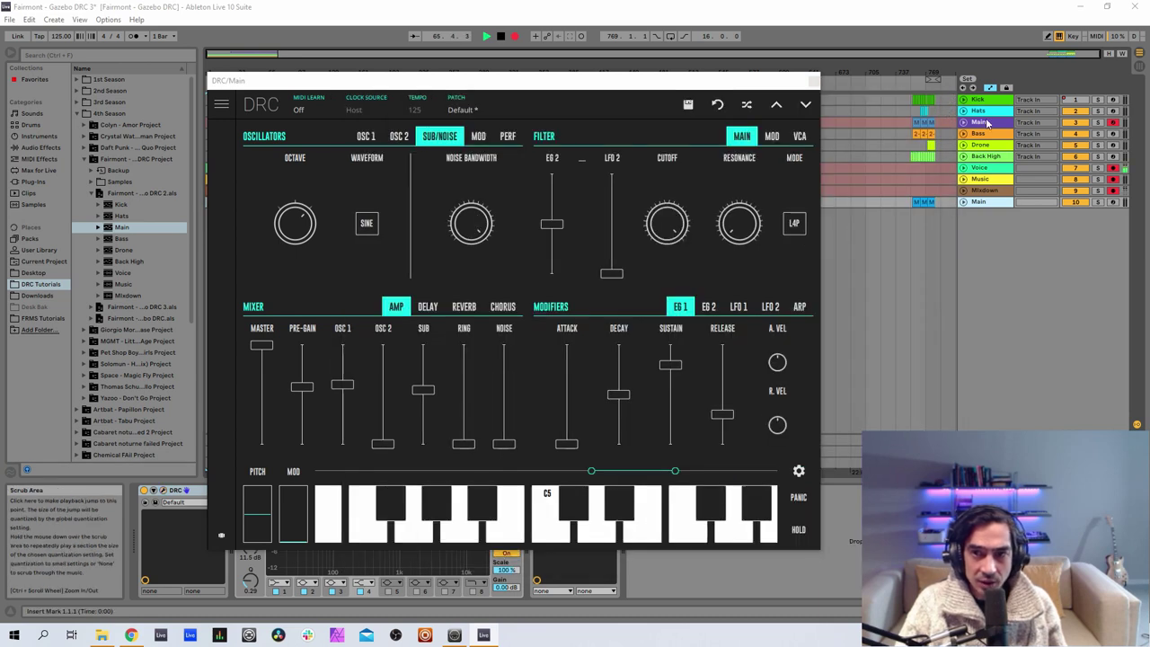
right_click(993, 202)
left_click(1015, 237)
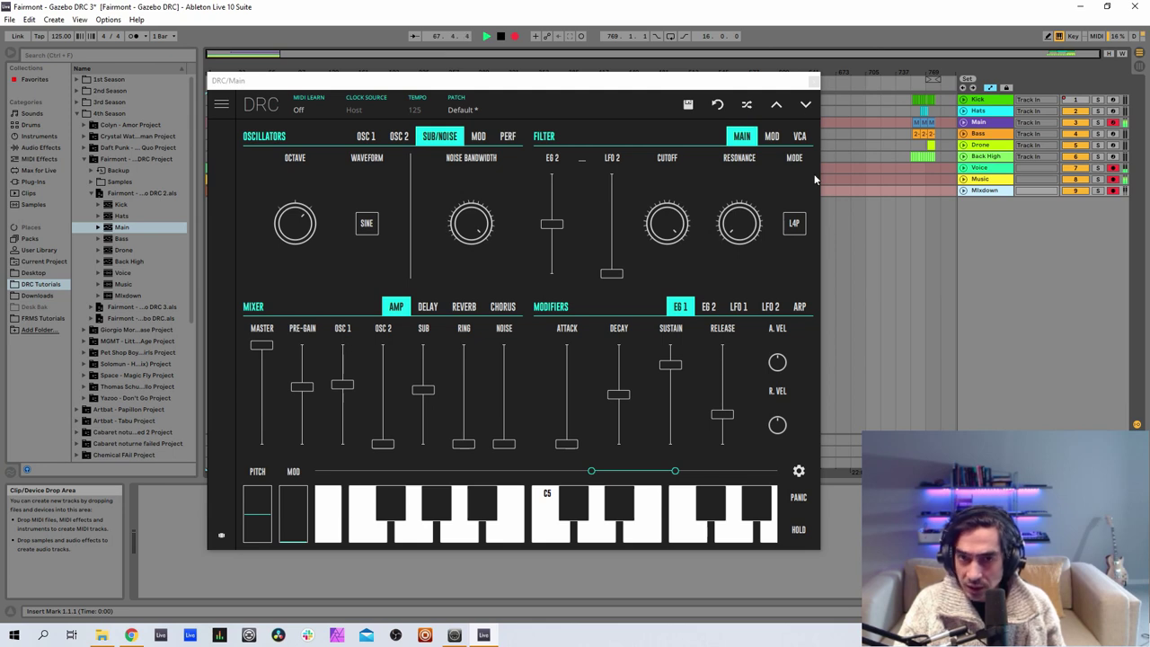
Step: Turn filter keyboard tracking off, set amp keyboard tracking to maximum and amp velocity to 0.624
left_click(768, 138)
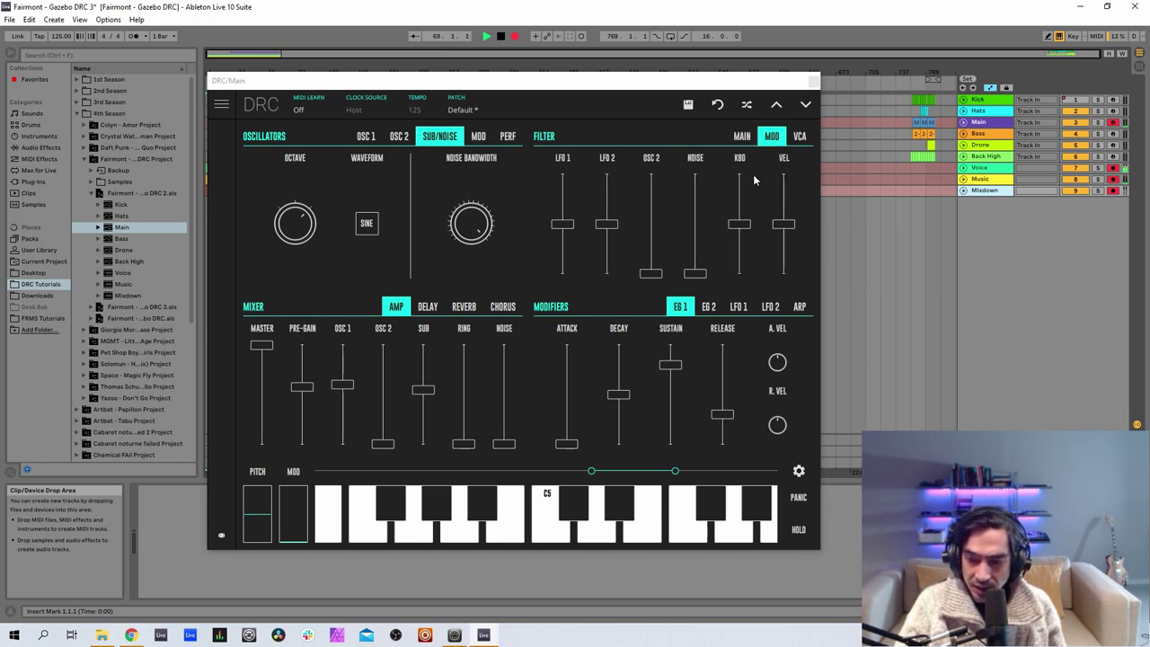
left_click_drag(740, 224, 739, 273)
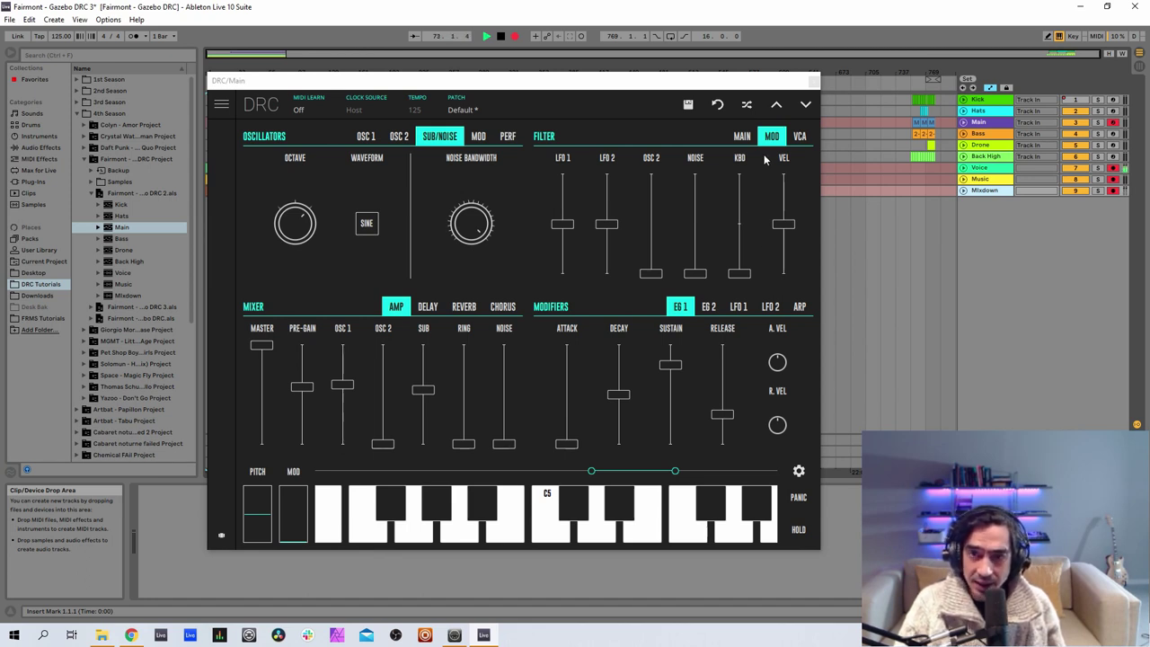
left_click(802, 138)
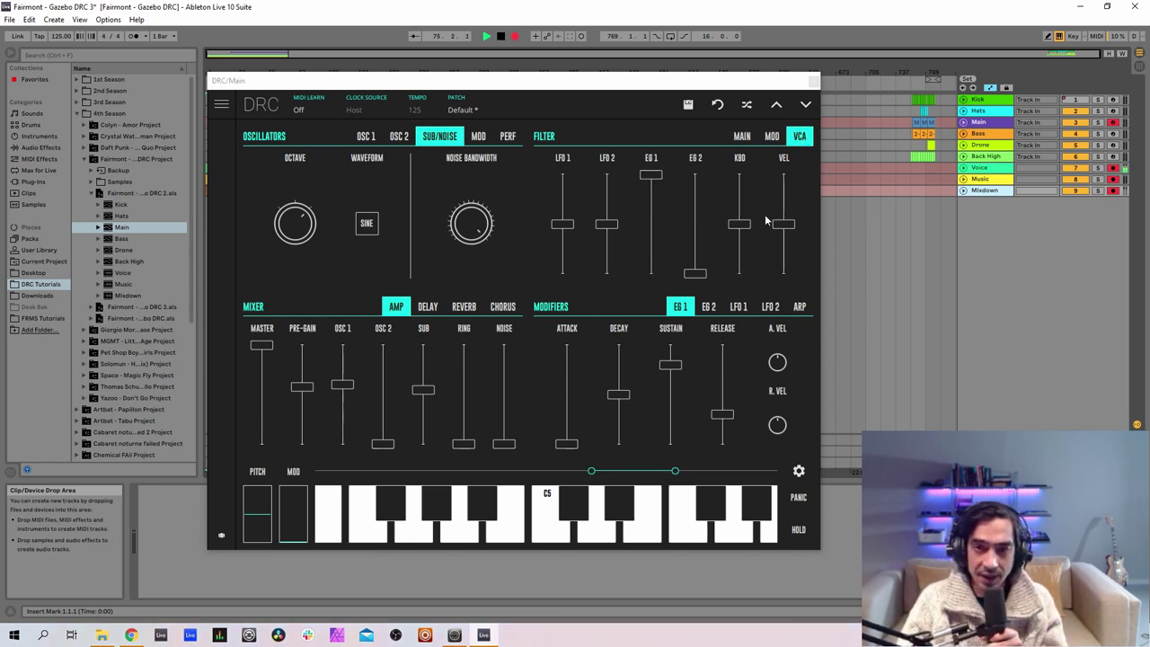
left_click_drag(746, 220, 748, 173)
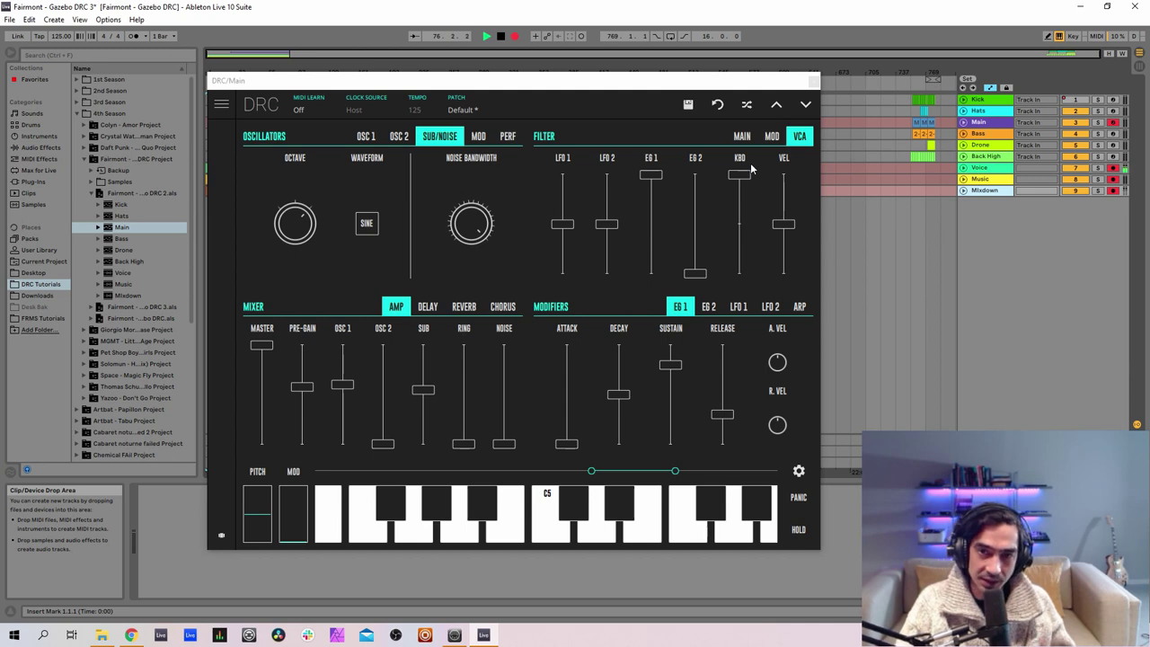
left_click(783, 226)
left_click_drag(782, 230, 800, 199)
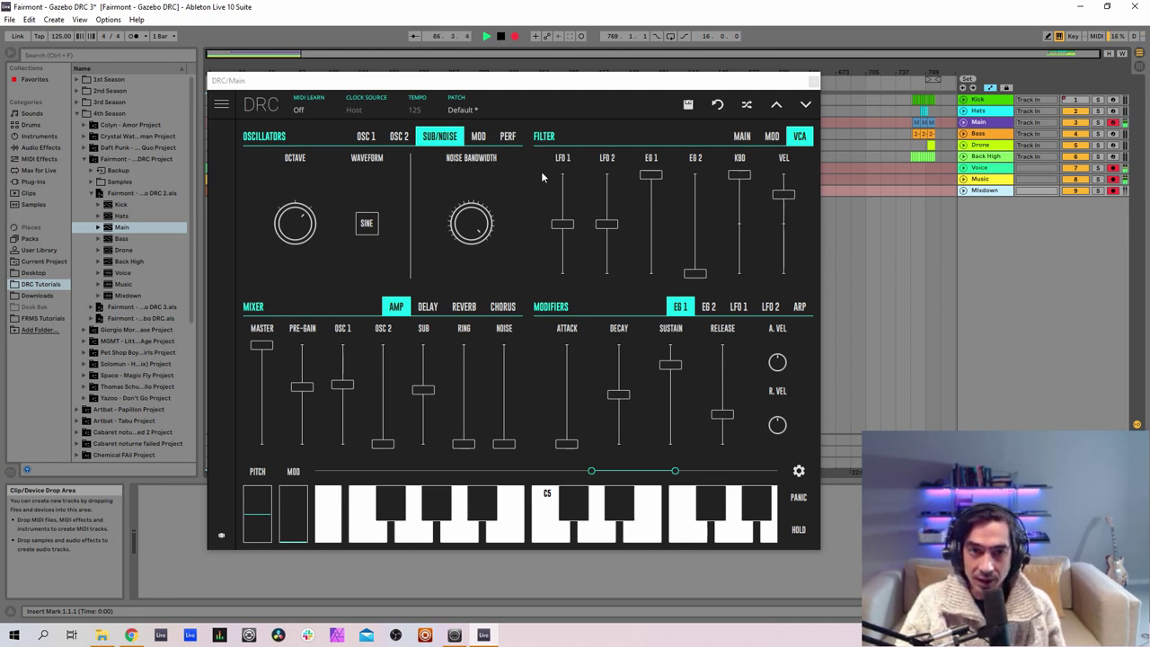
Step: Switch the filter from L4P to L2P mode and raise its EG 2 amount to 0.660
left_click(742, 137)
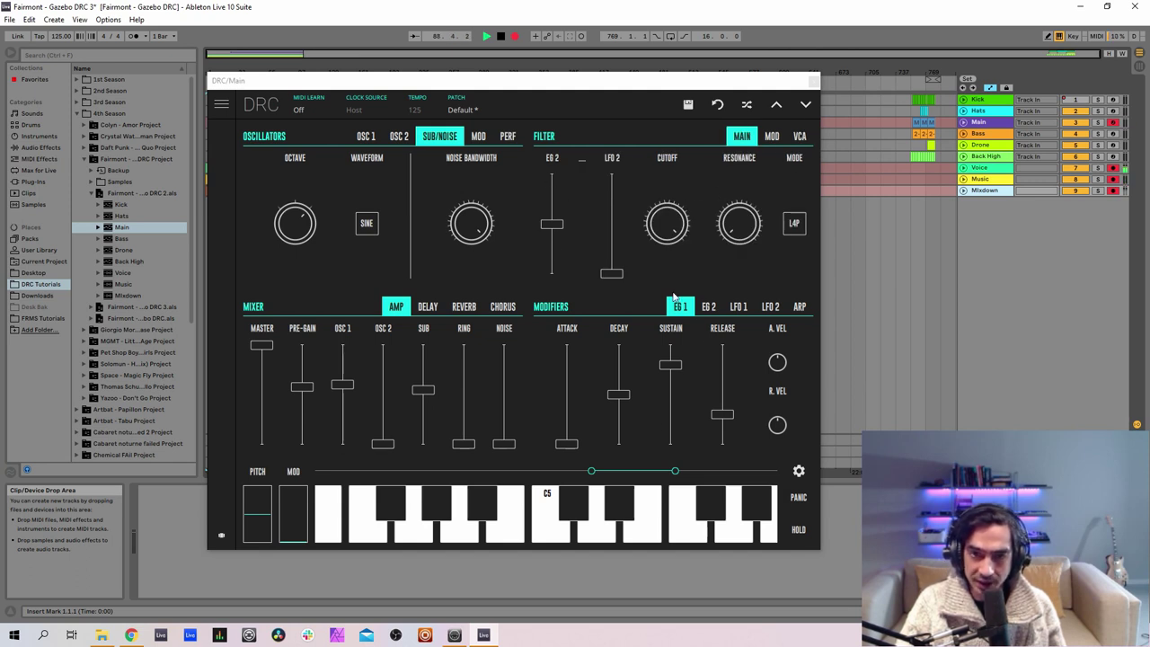
left_click(703, 311)
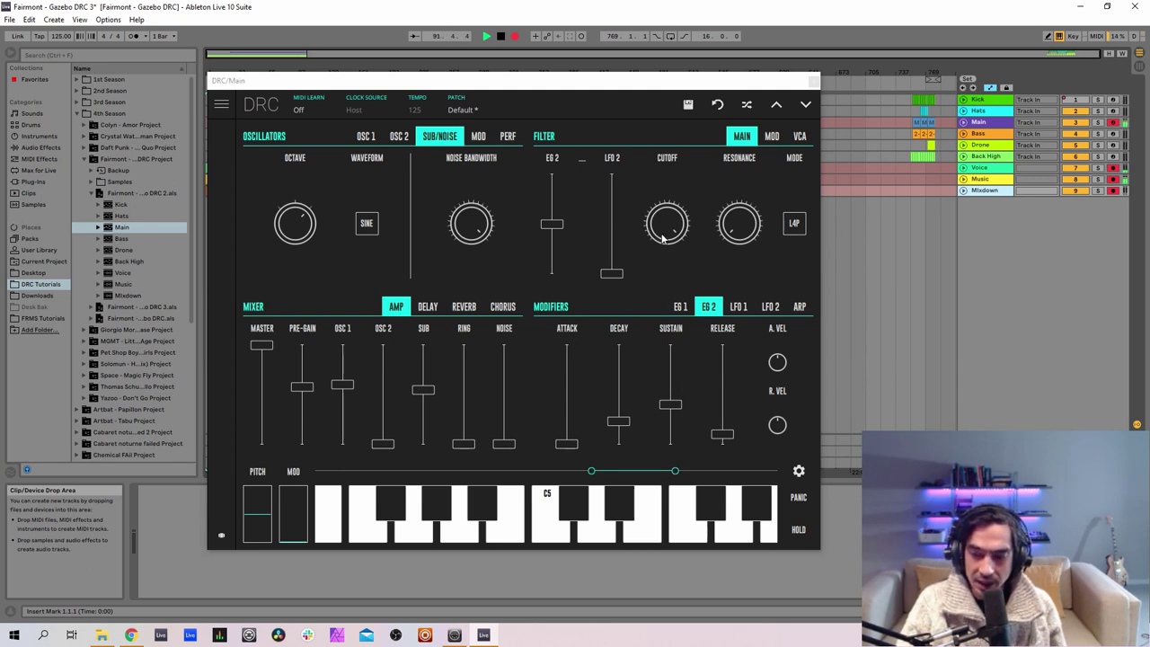
left_click(793, 225)
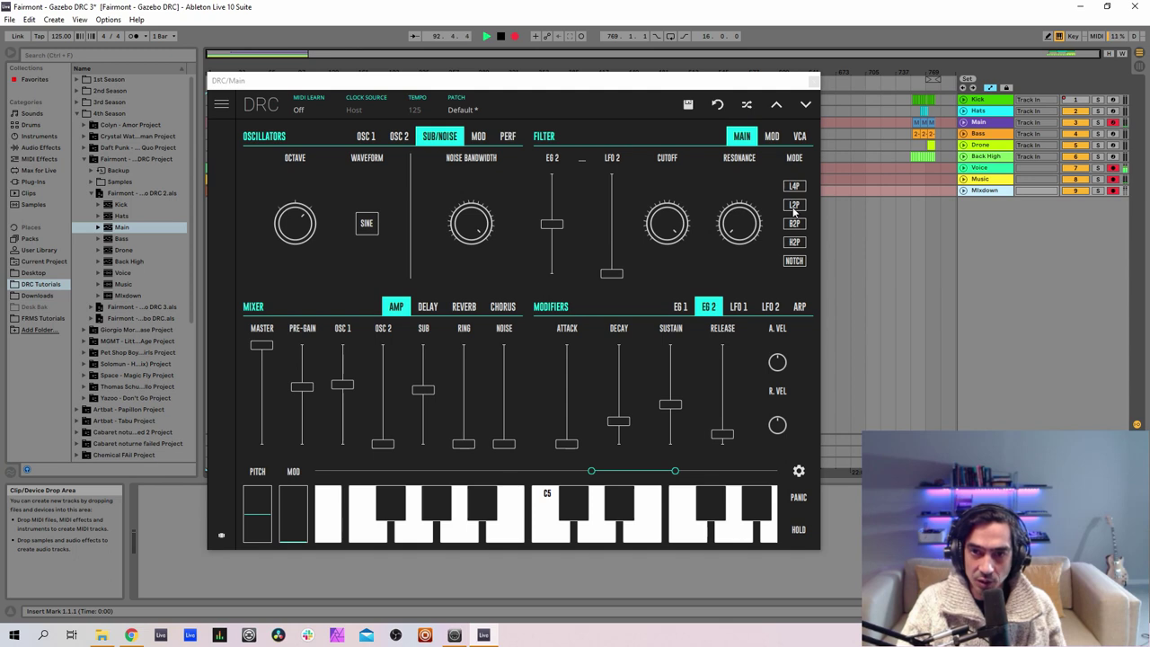
left_click(794, 206)
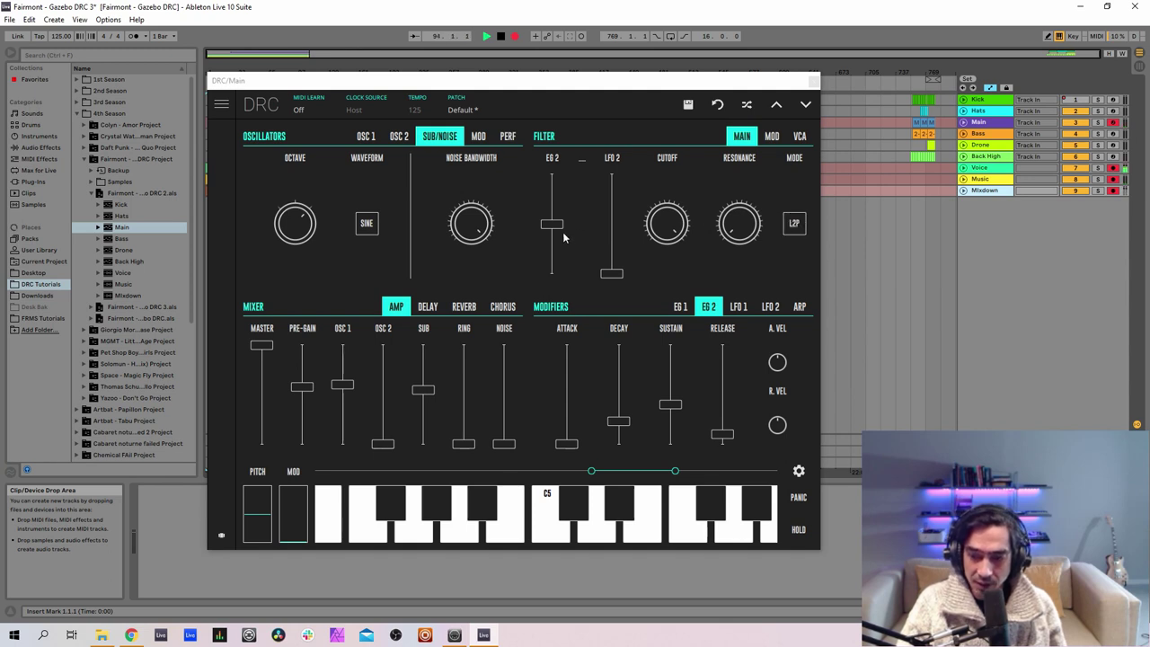
left_click_drag(556, 221, 591, 197)
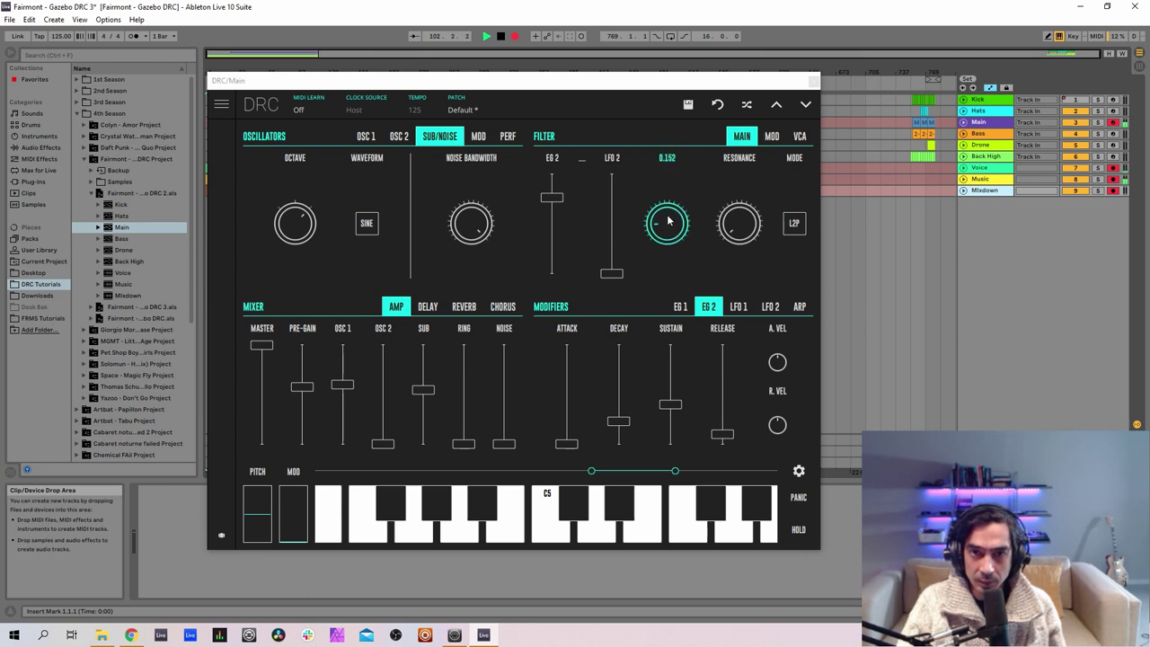
scroll(670, 222, "up", 1)
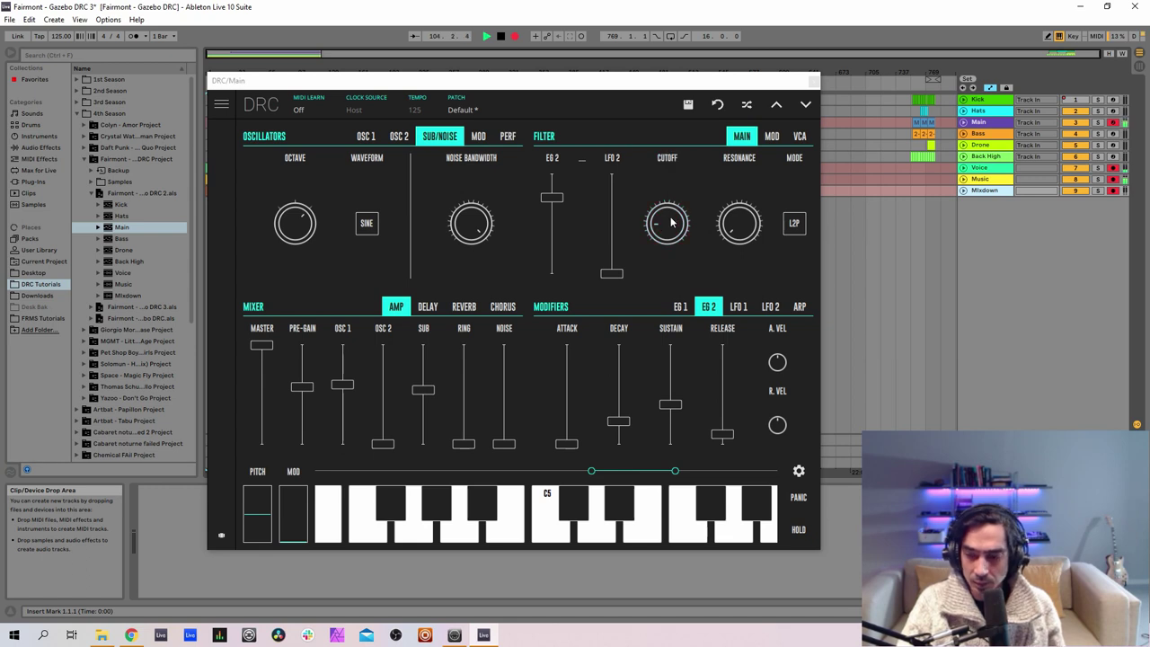
scroll(739, 192, "down", 5)
scroll(743, 177, "down", 2)
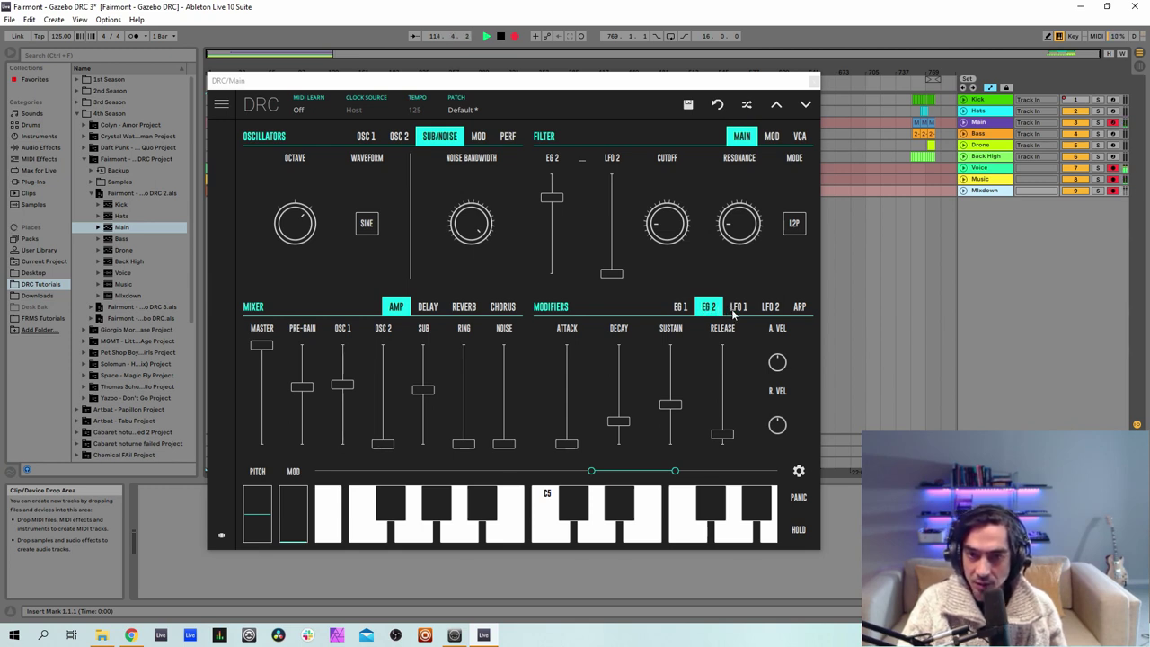
Step: Set EG 1 decay to 0.298, sustain to zero and release to 0.273
left_click(680, 307)
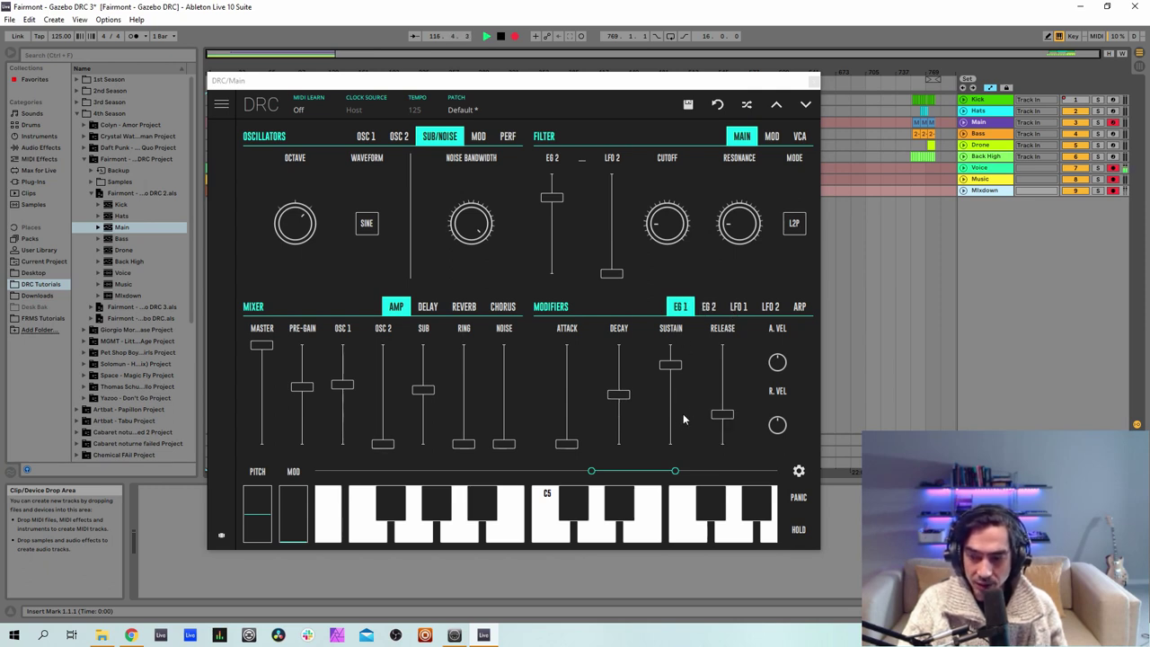
left_click_drag(620, 395, 627, 415)
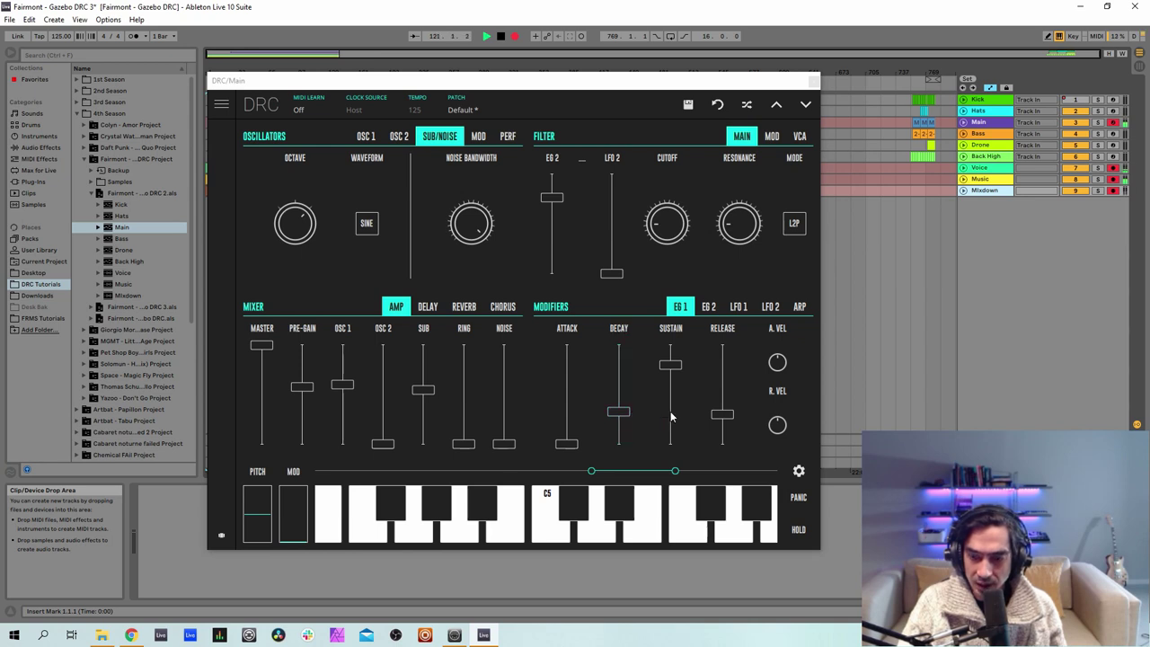
left_click_drag(677, 412, 726, 529)
left_click_drag(722, 416, 722, 422)
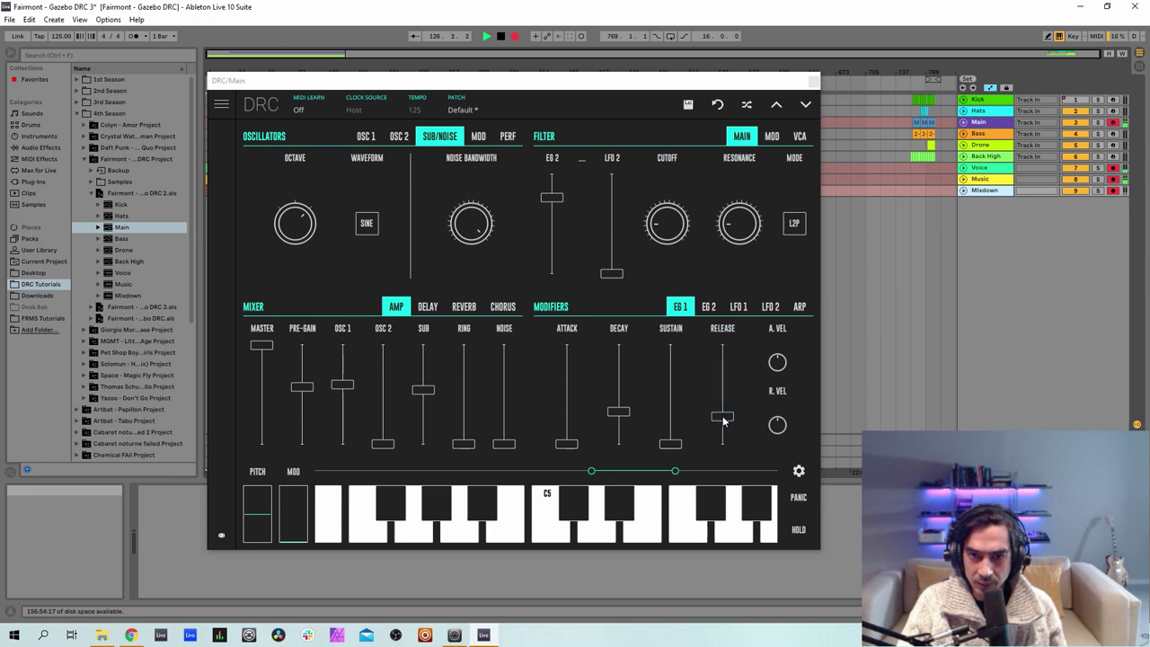
Step: Lengthen EG 2 decay to 0.407 and raise EG 2 release to 0.511
left_click(711, 308)
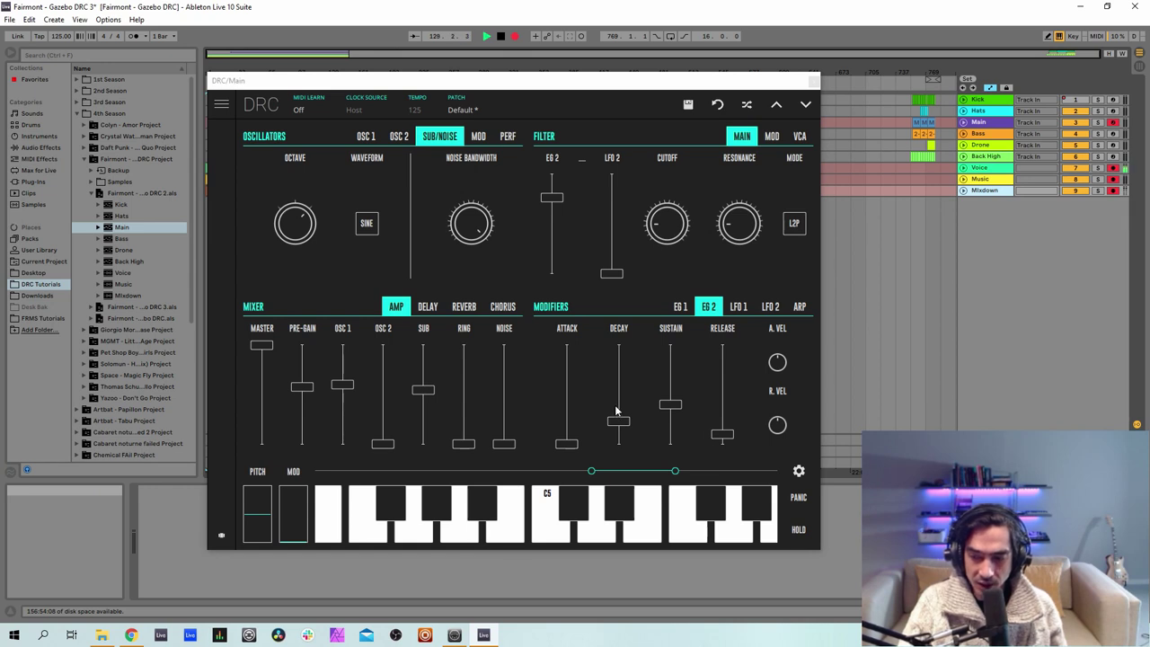
left_click_drag(617, 411, 691, 416)
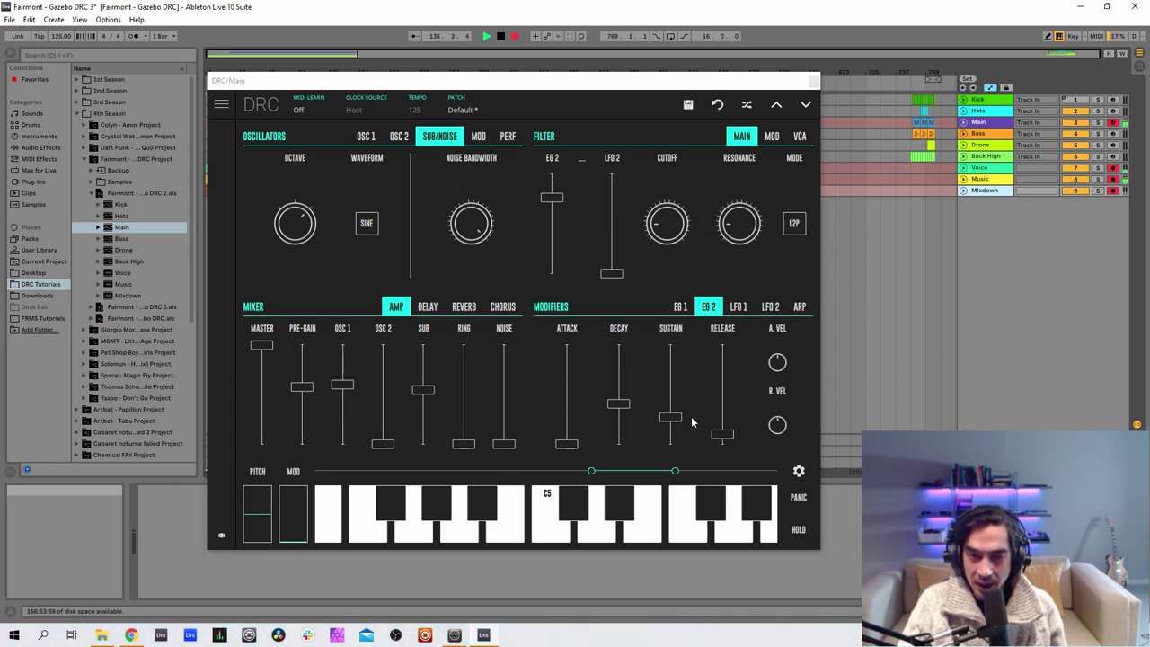
mouse_move(729, 333)
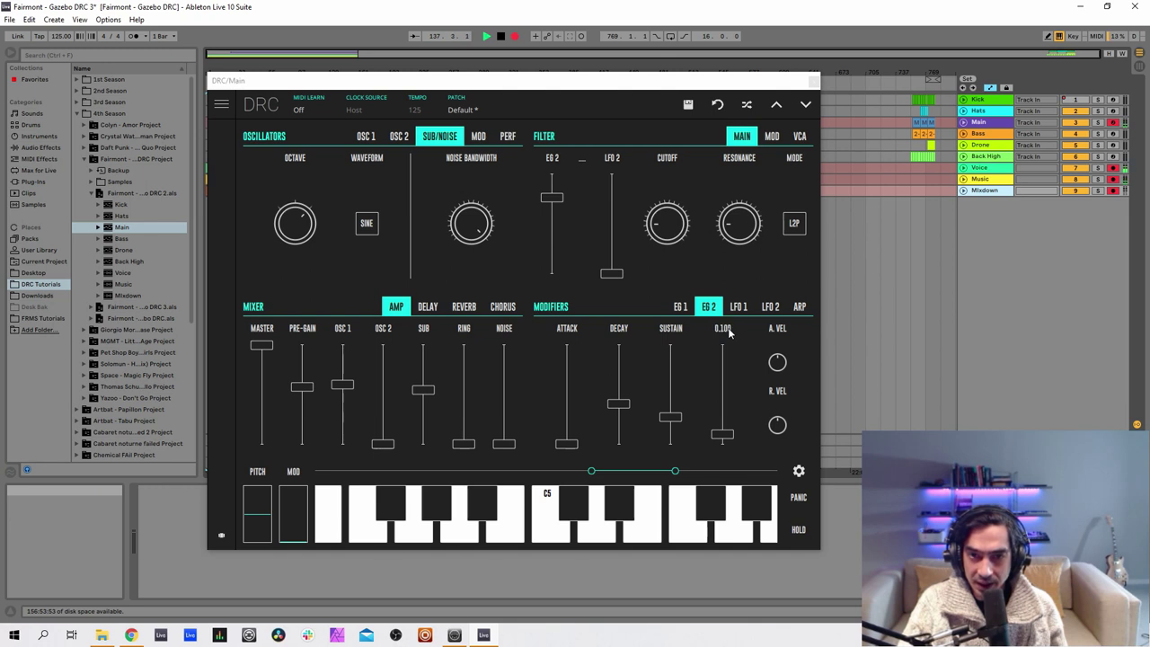
left_click(727, 398)
left_click_drag(725, 402, 769, 390)
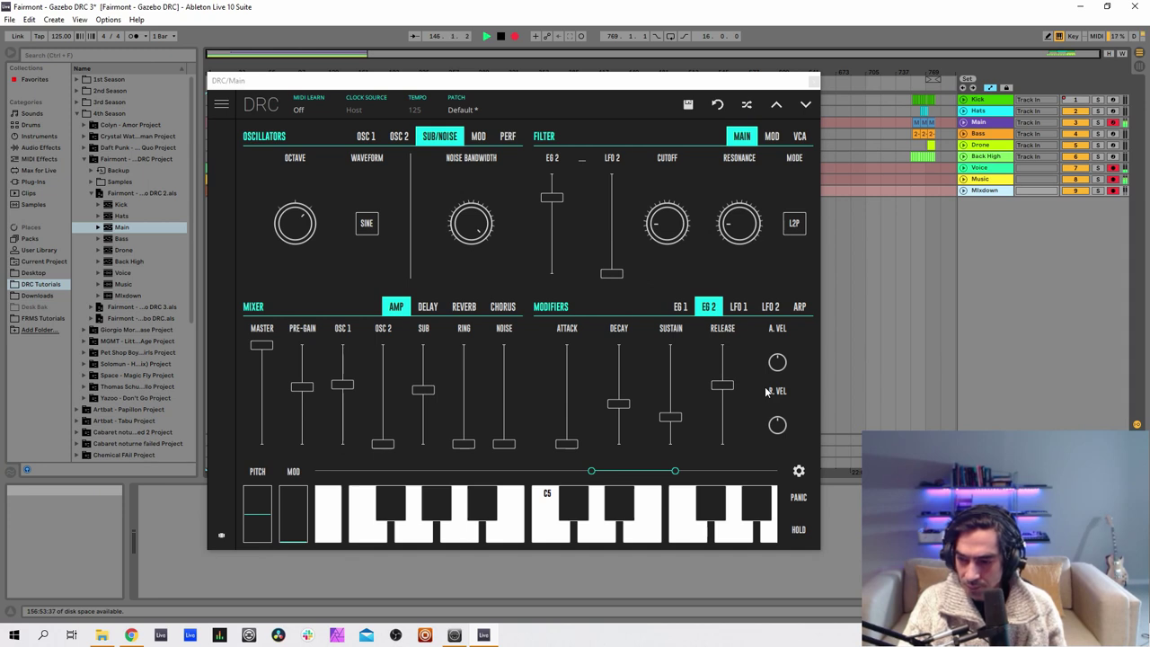
left_click(122, 228)
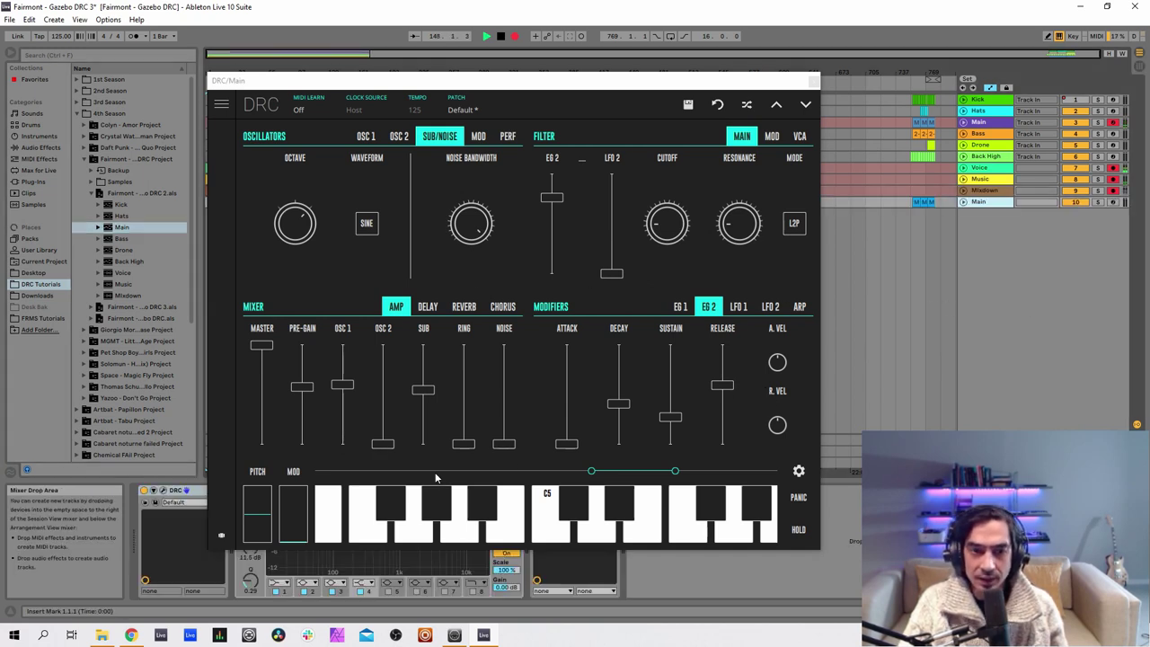
Step: Set a second modulation amount of 0.248, then delete the accidental duplicate Main track
left_click(155, 501)
left_click(613, 159)
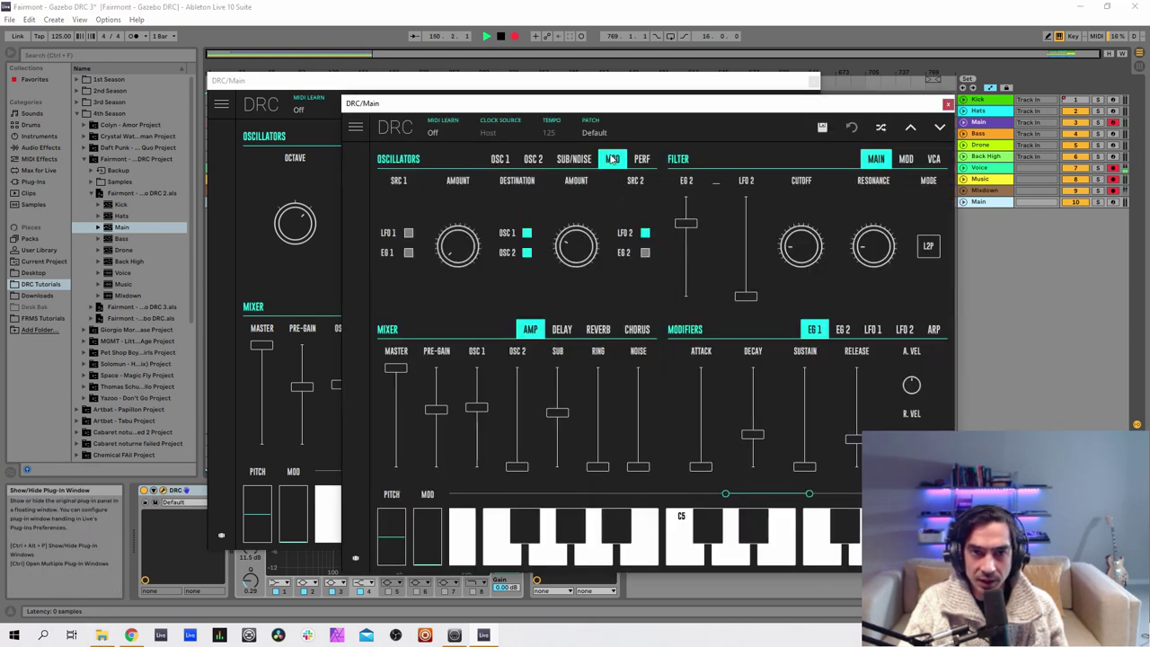
left_click(582, 256)
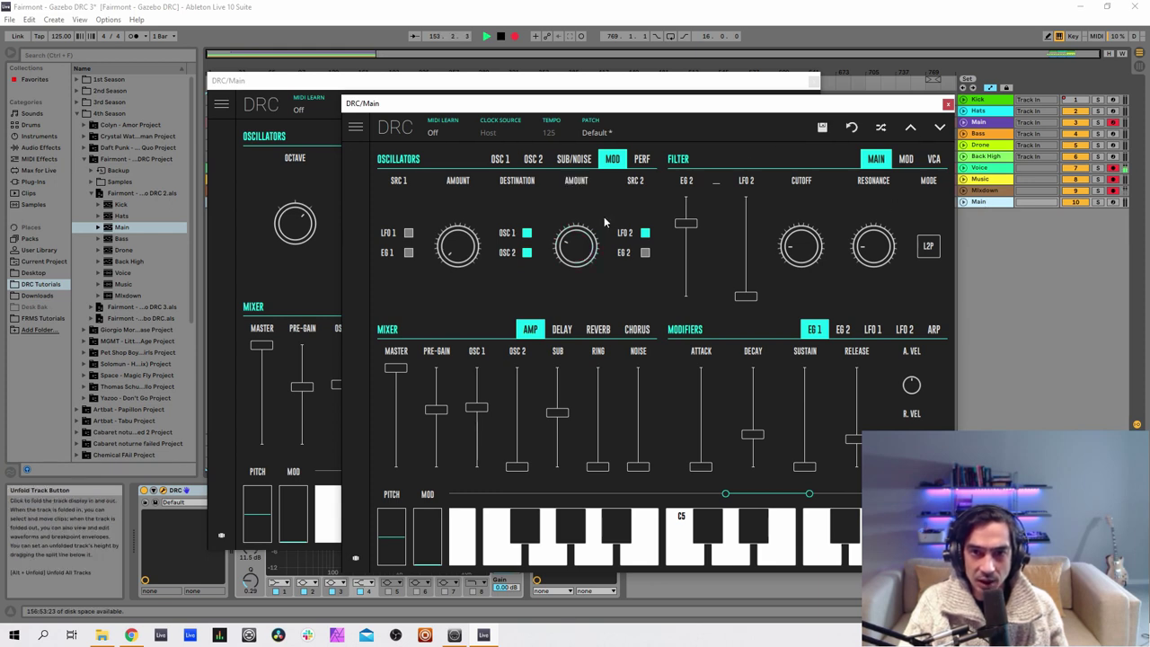
right_click(991, 203)
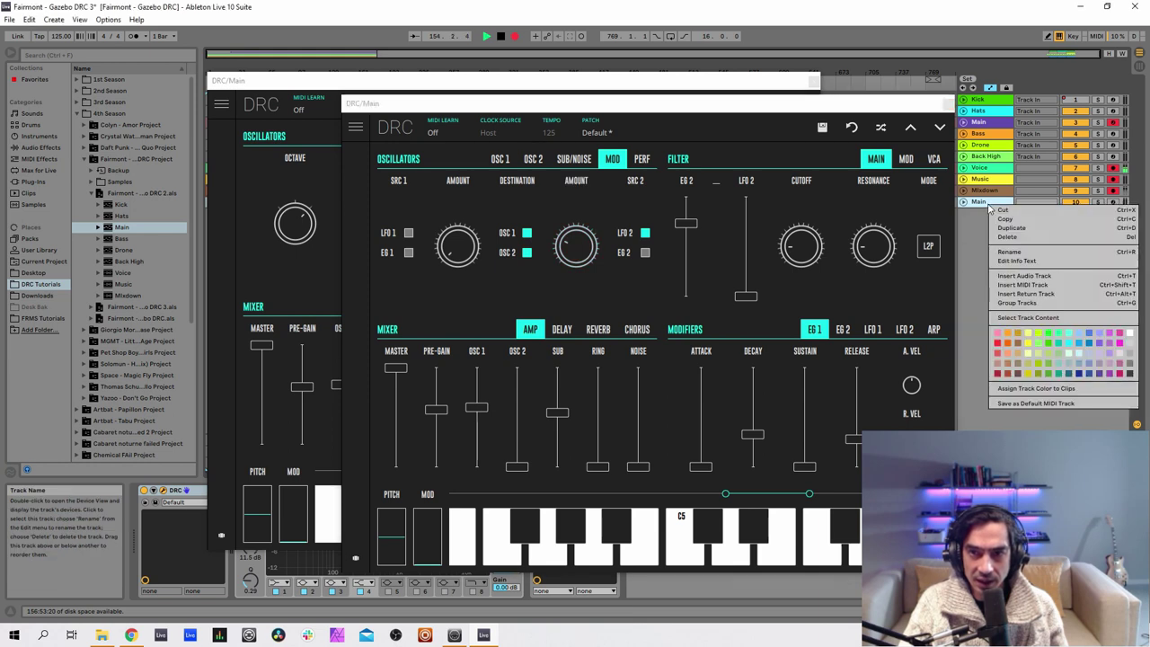
left_click(1007, 237)
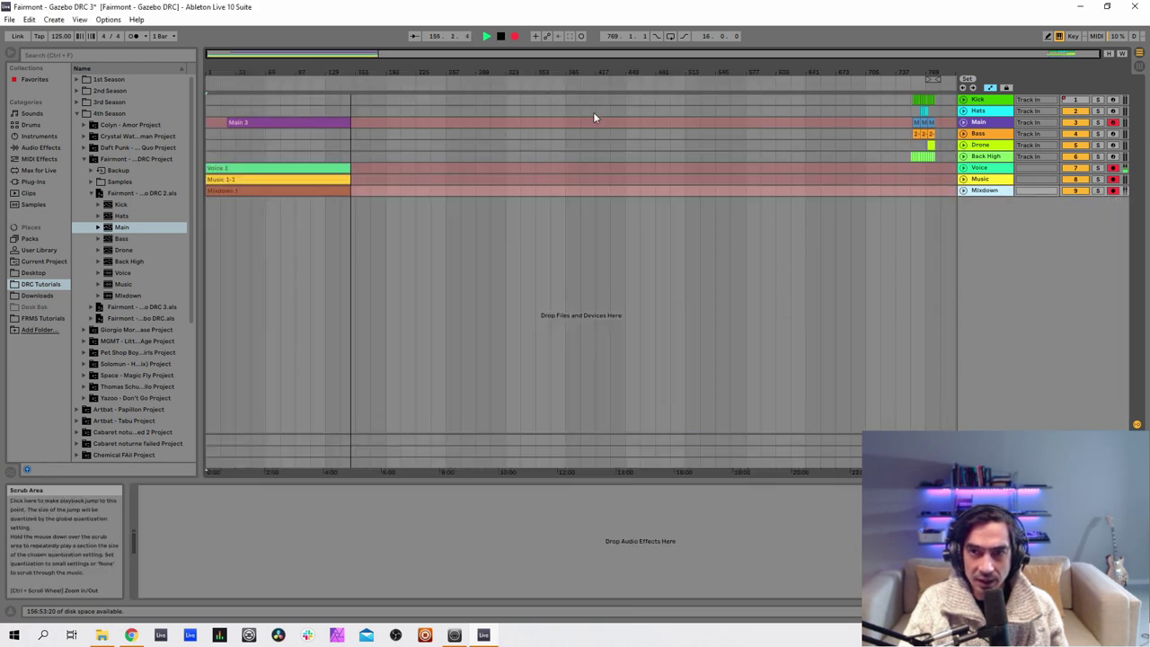
Step: In Main's DRC, make LFO 2 the second modulation source at 0.186, with LFO 2 rate 0.350
left_click(979, 122)
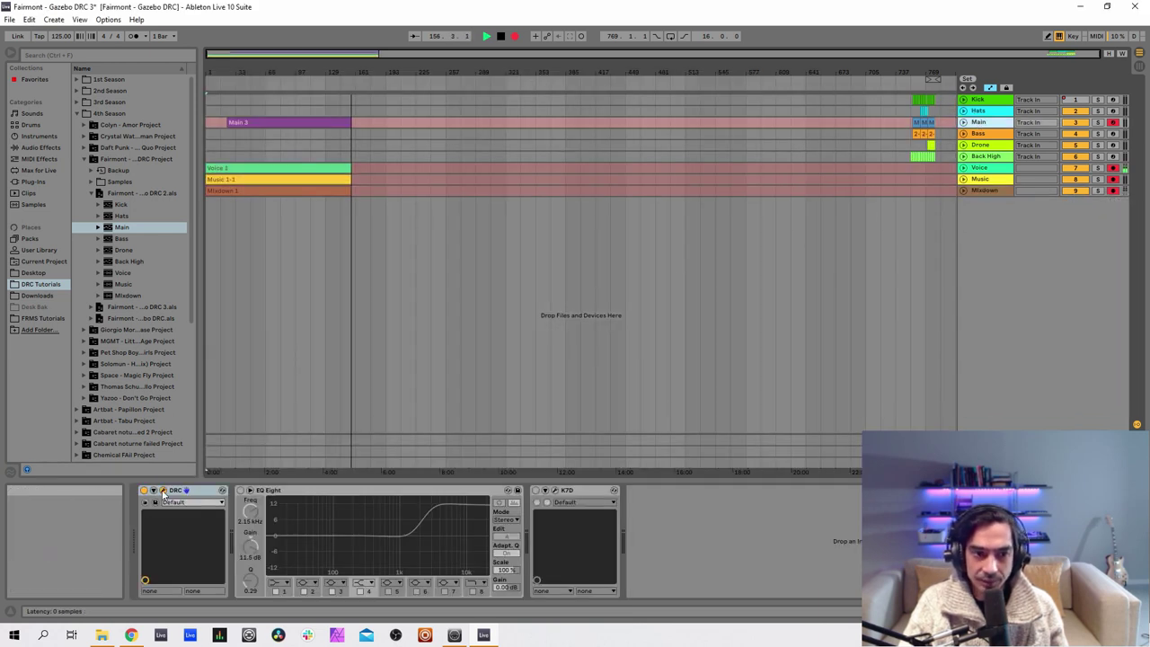
left_click(163, 491)
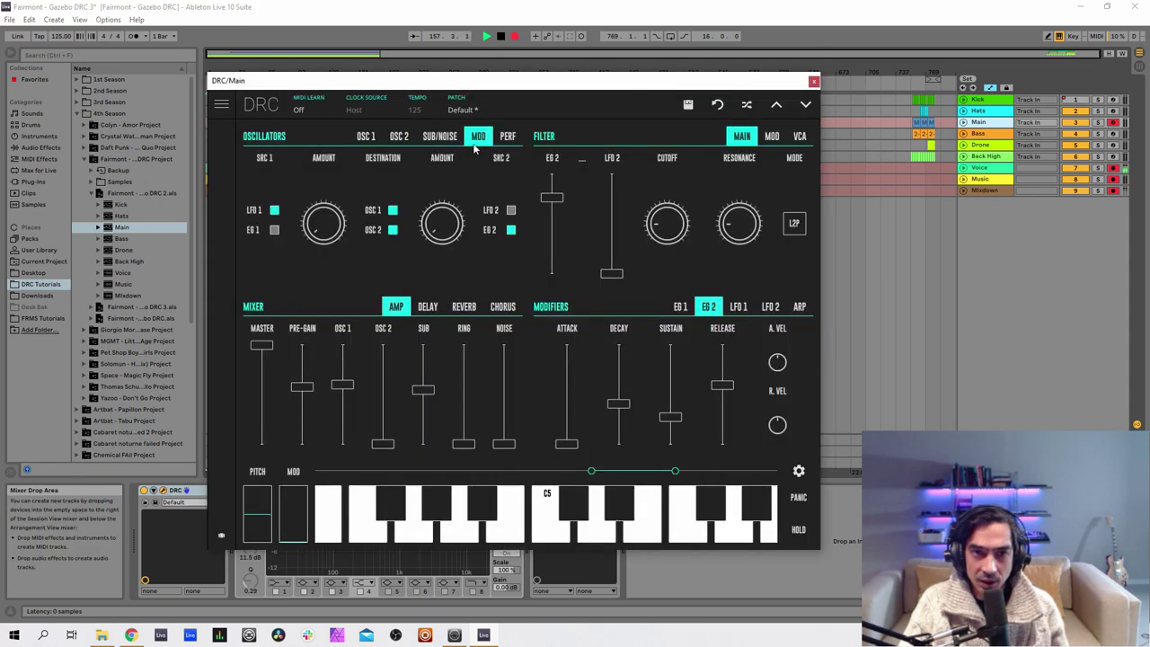
left_click(512, 210)
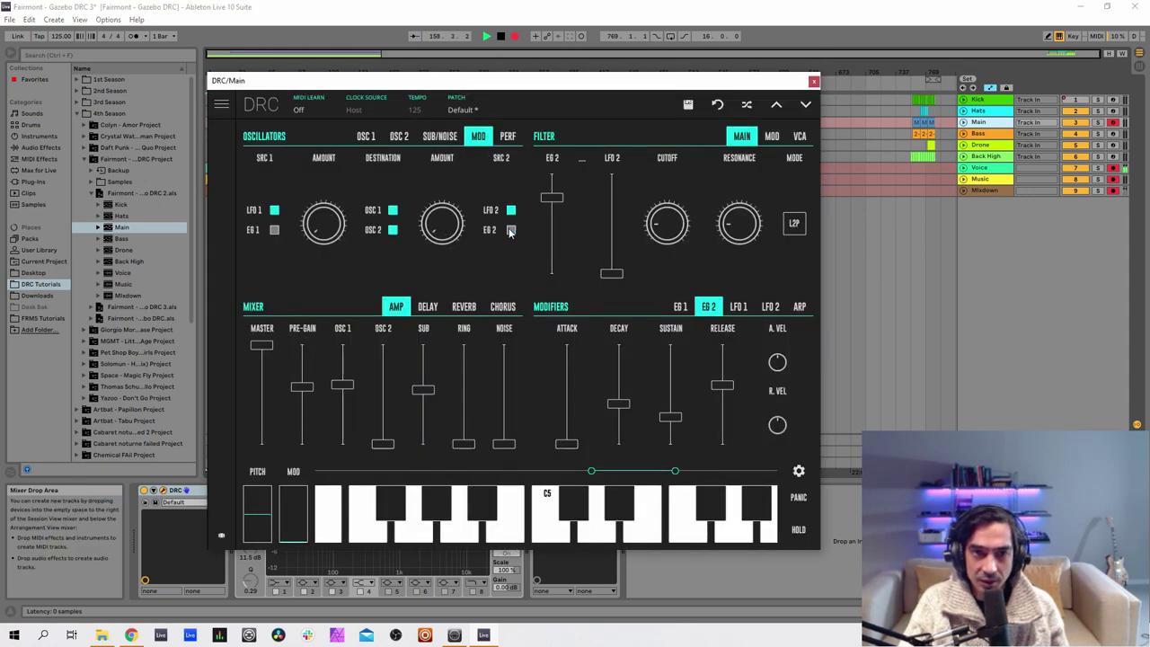
left_click_drag(442, 228, 449, 170)
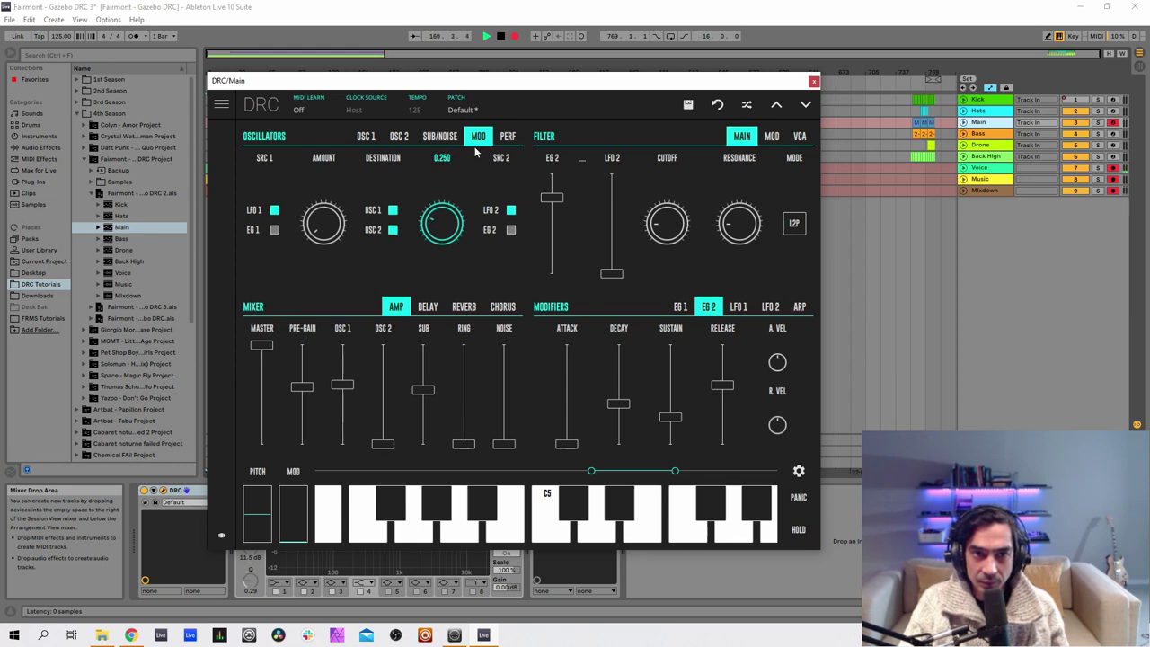
left_click(766, 307)
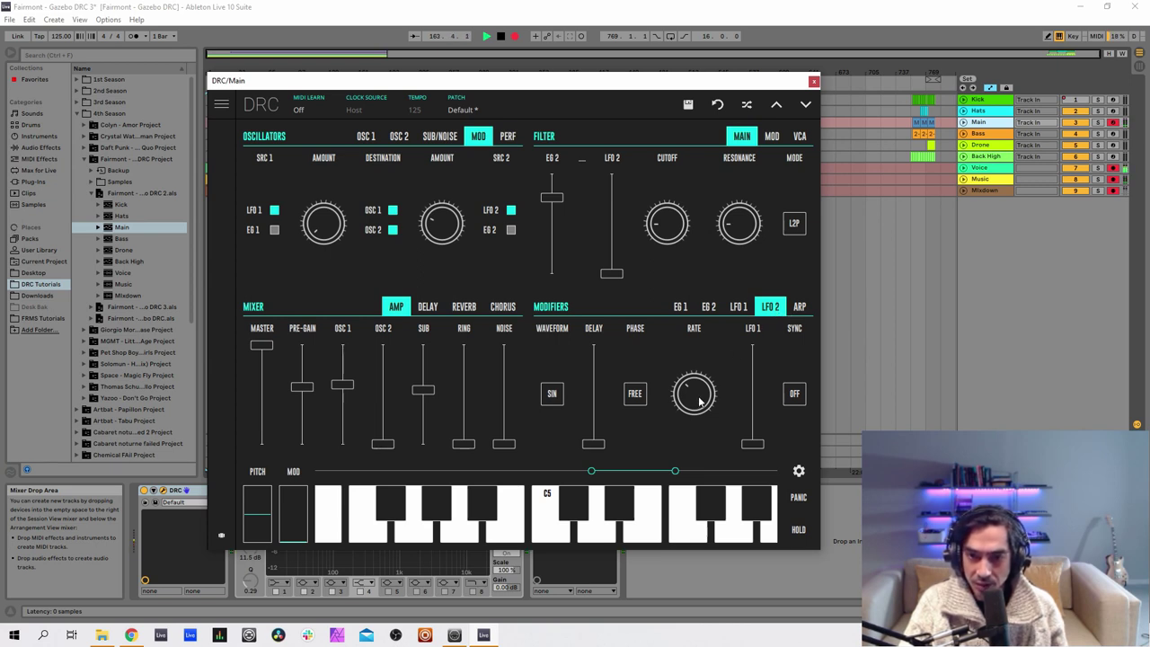
left_click_drag(696, 402, 716, 396)
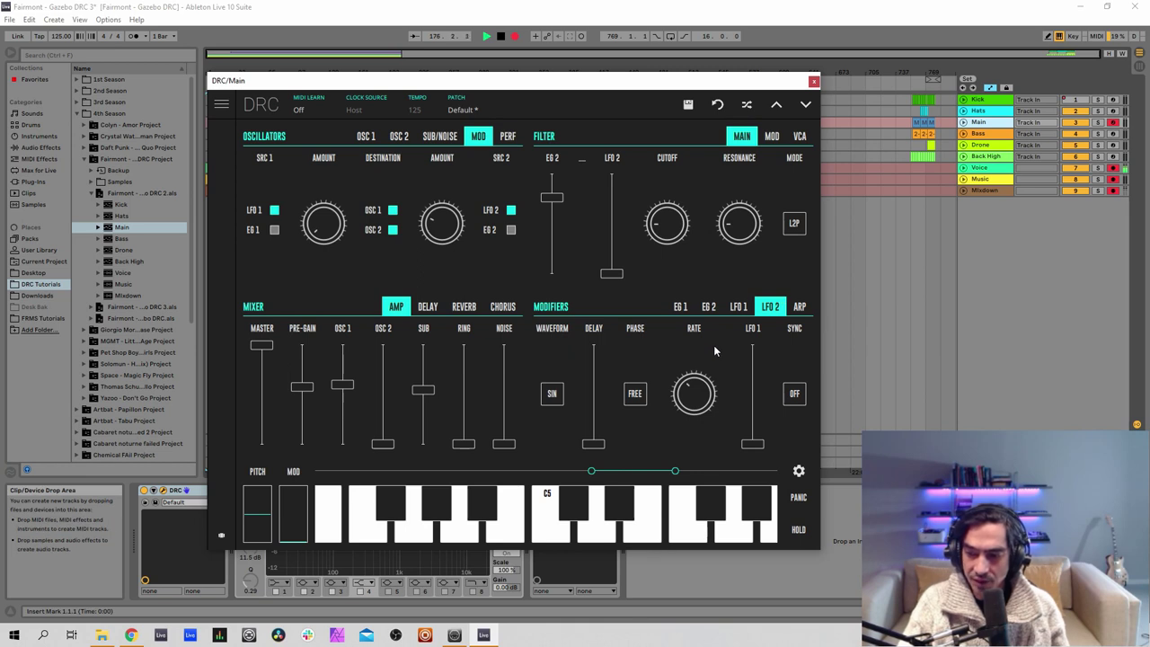
Step: Set the DRC reverb amount to 0.194, decay to about 0.444 and modulation to 0.377
left_click(465, 307)
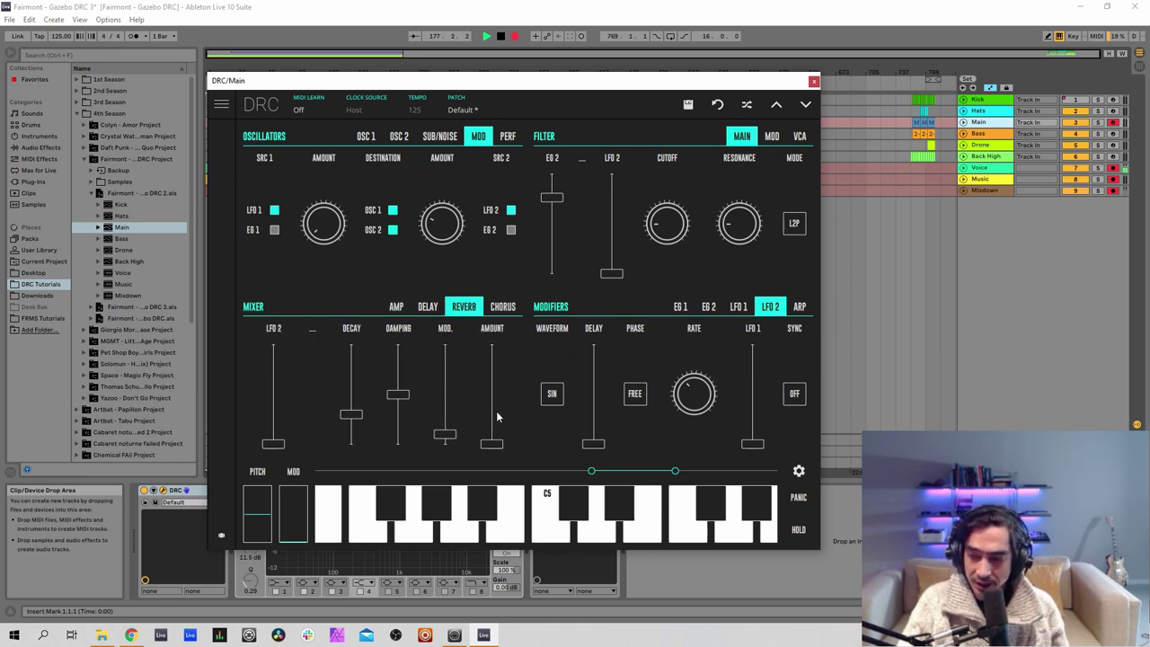
left_click_drag(493, 412, 489, 430)
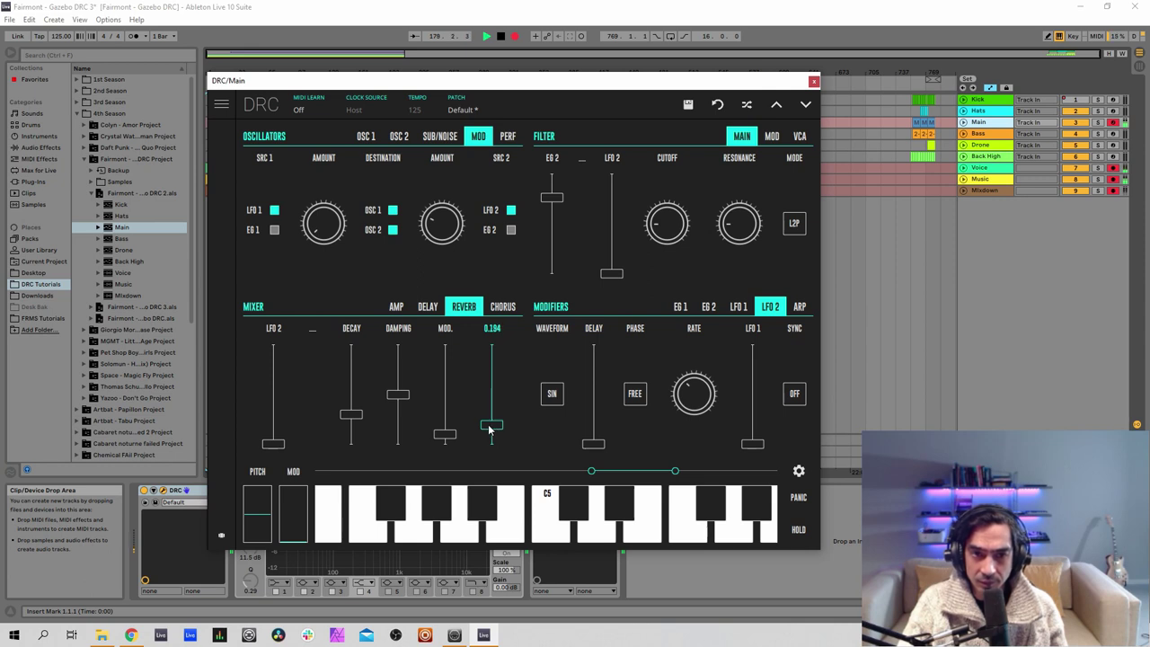
left_click(354, 404)
left_click_drag(353, 407, 362, 405)
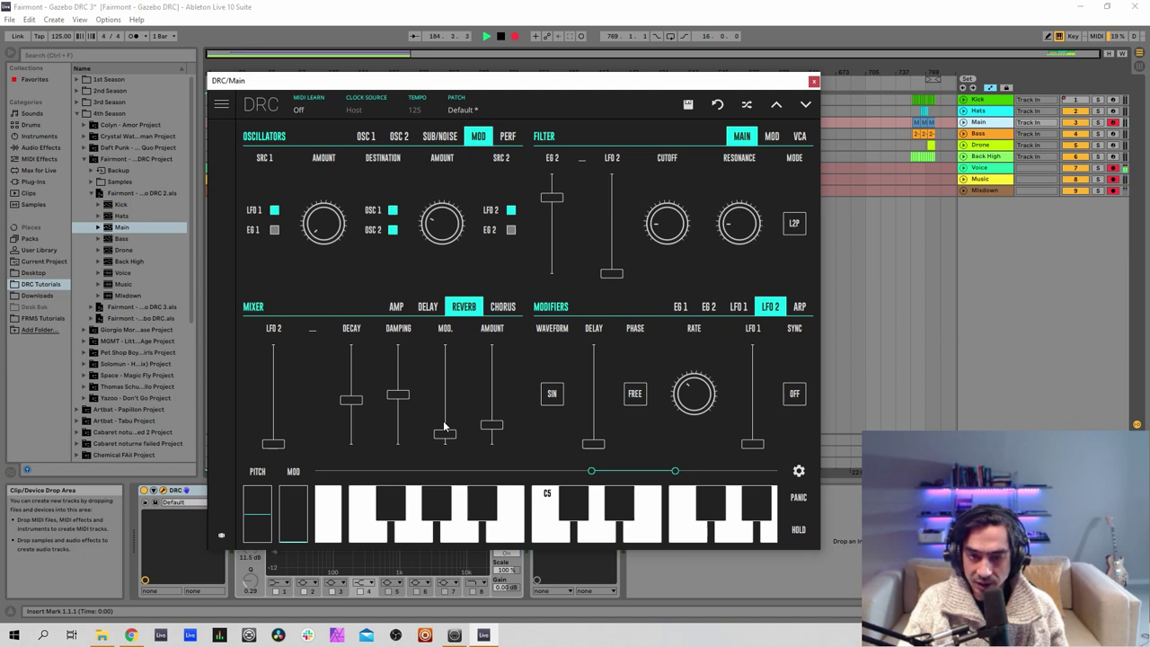
left_click_drag(445, 430, 467, 409)
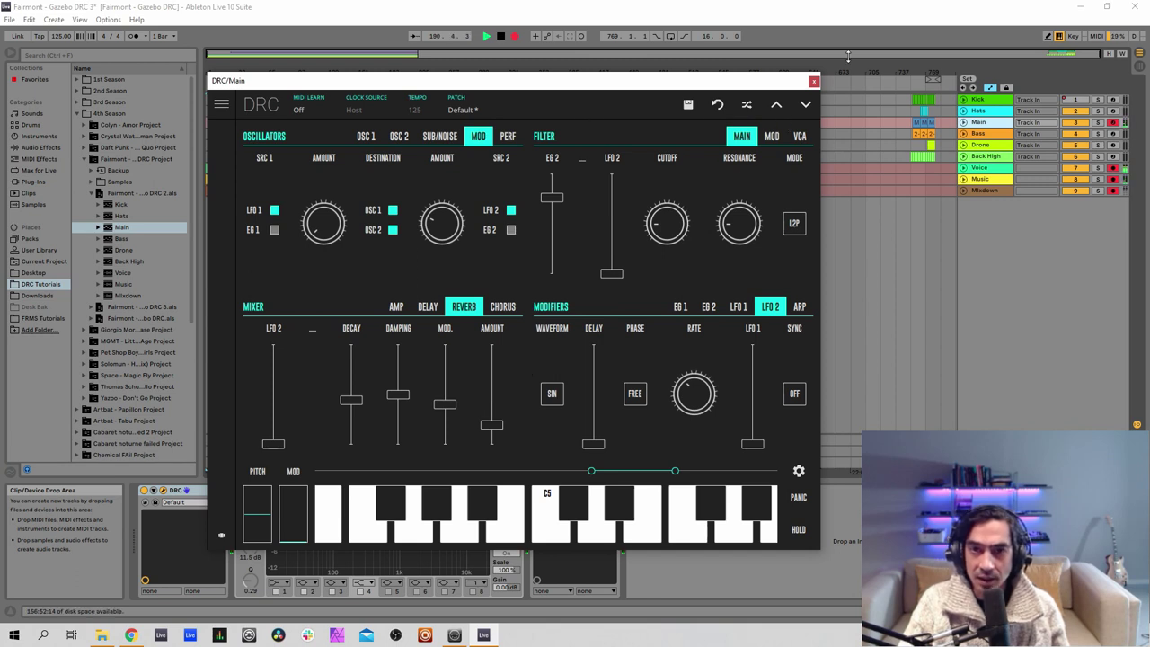
Step: Enable the Main track's EQ Eight and lower the K7D delay's dry/wet to 0.070
left_click(813, 82)
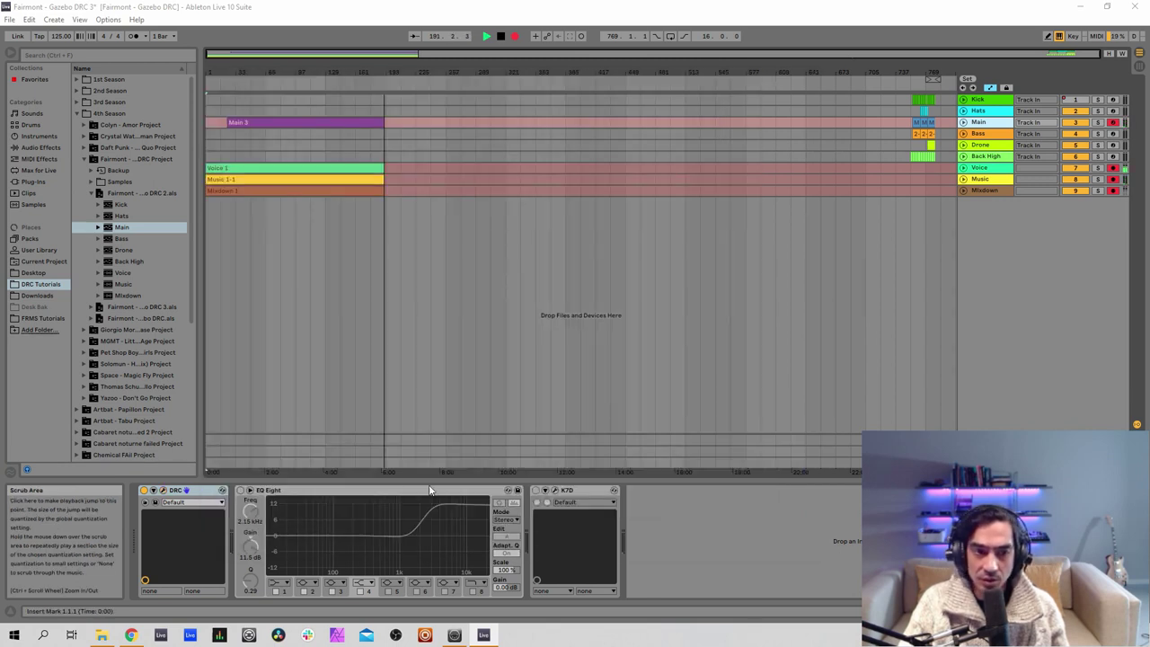
left_click(242, 490)
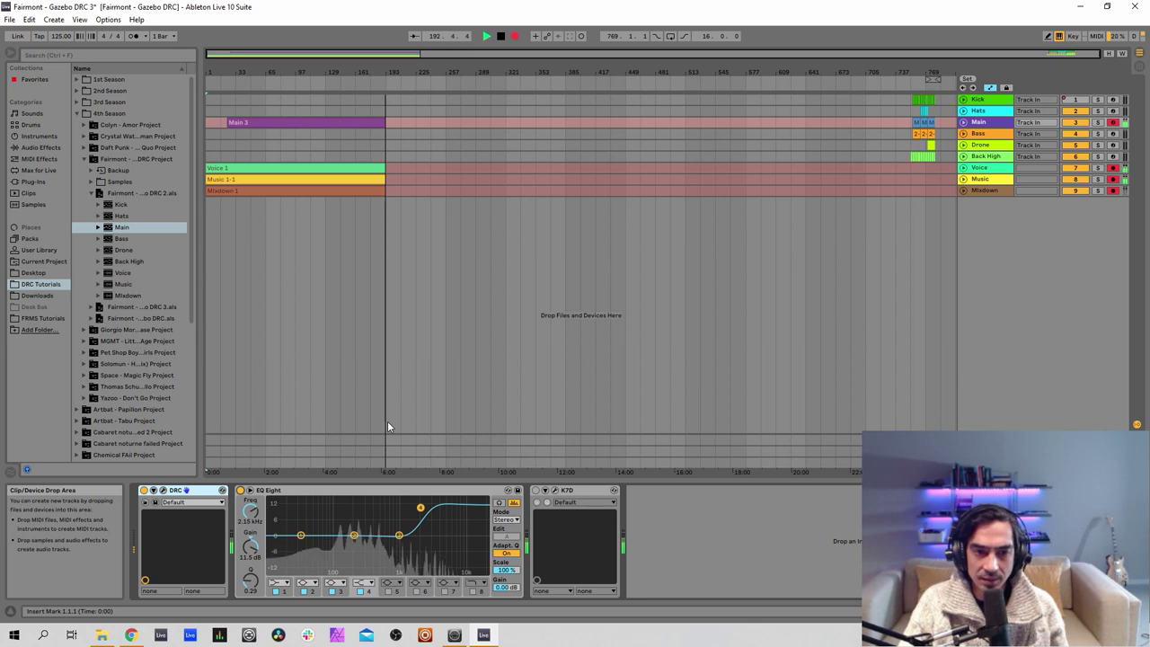
left_click(538, 494)
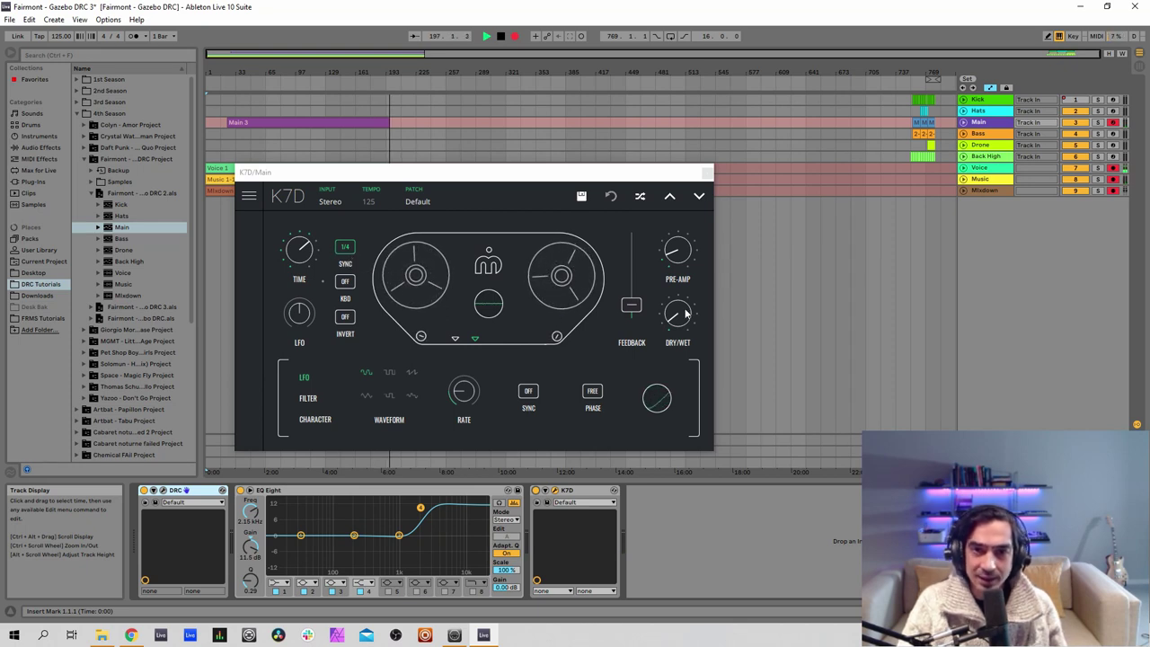
left_click_drag(679, 312, 687, 313)
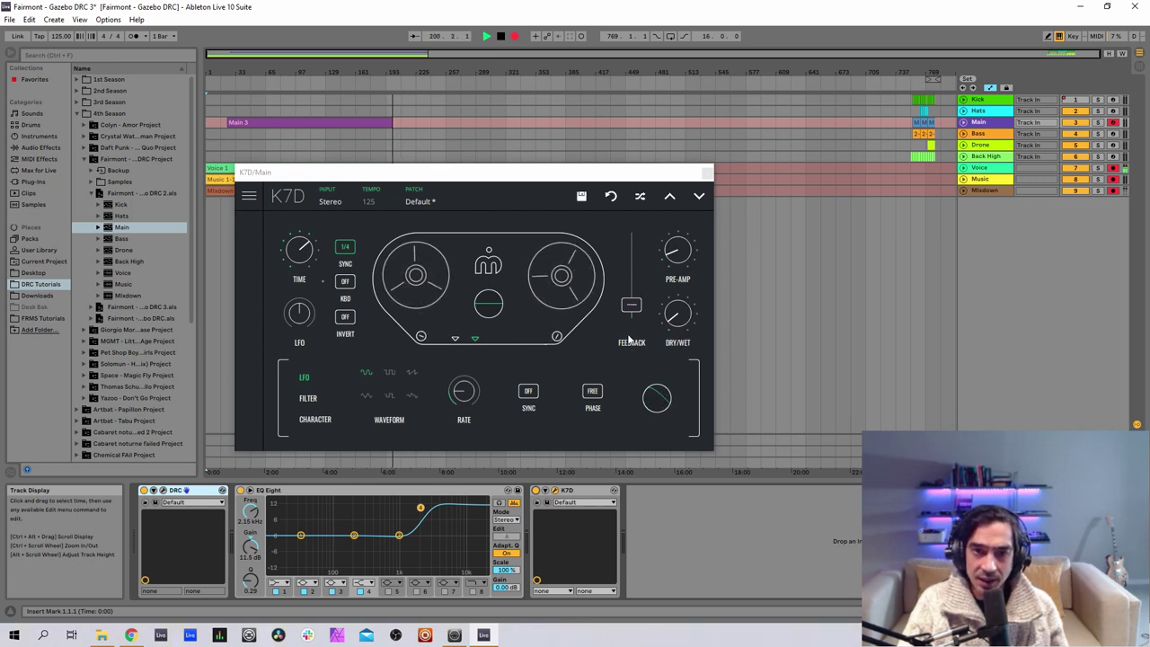
mouse_move(634, 309)
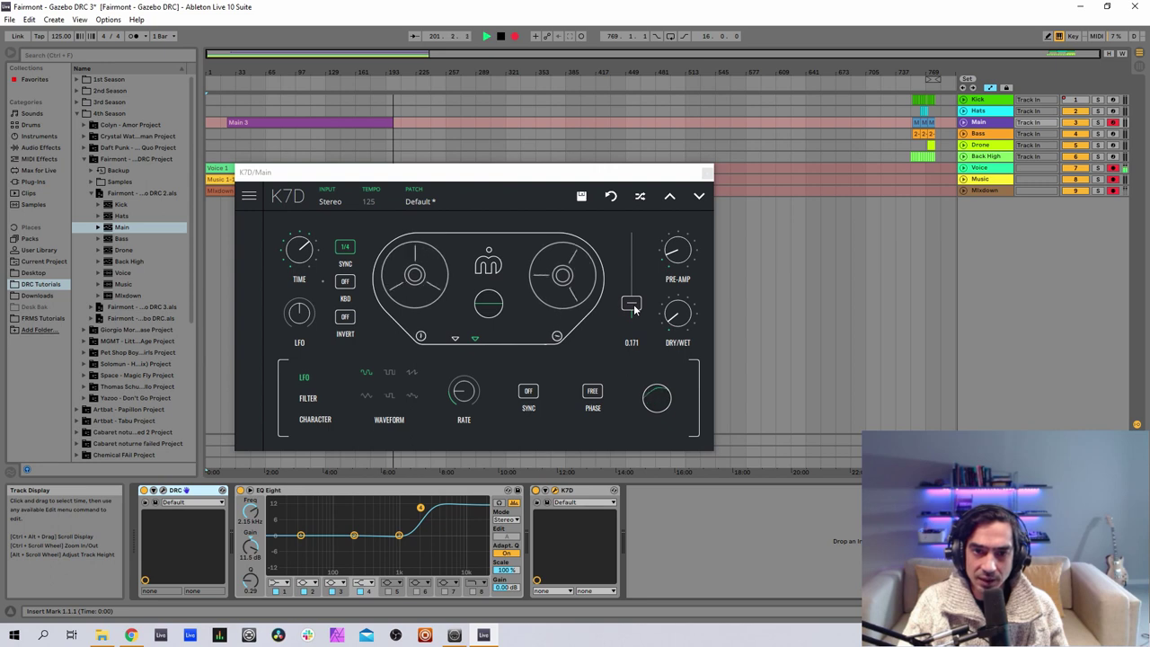
left_click(314, 425)
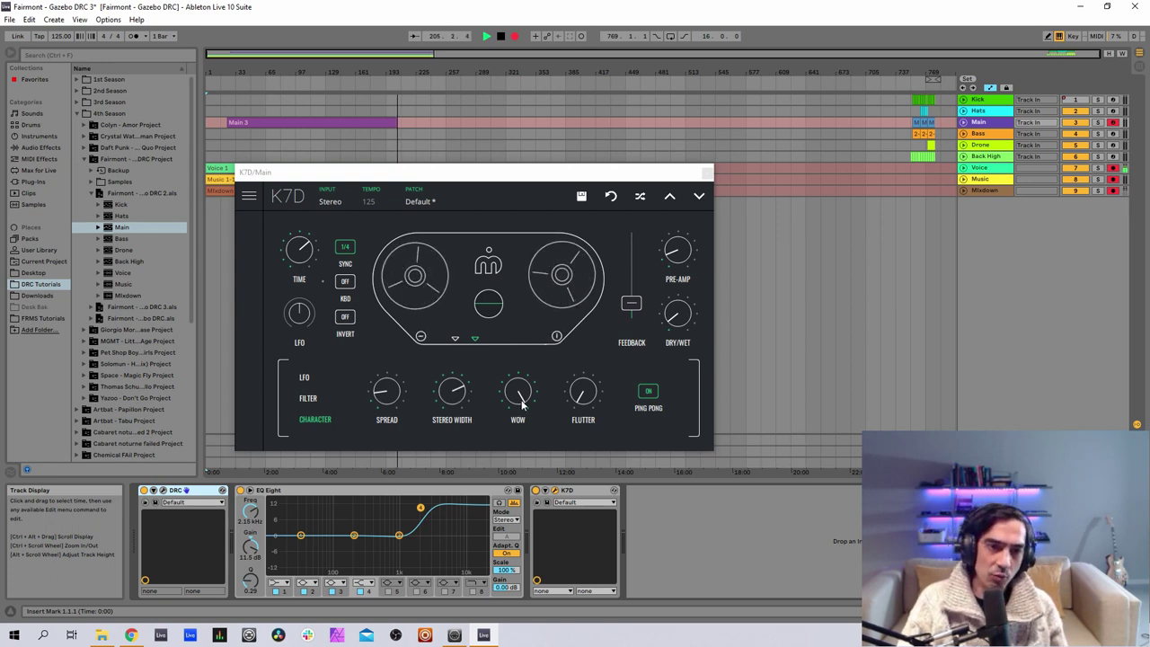
left_click(310, 398)
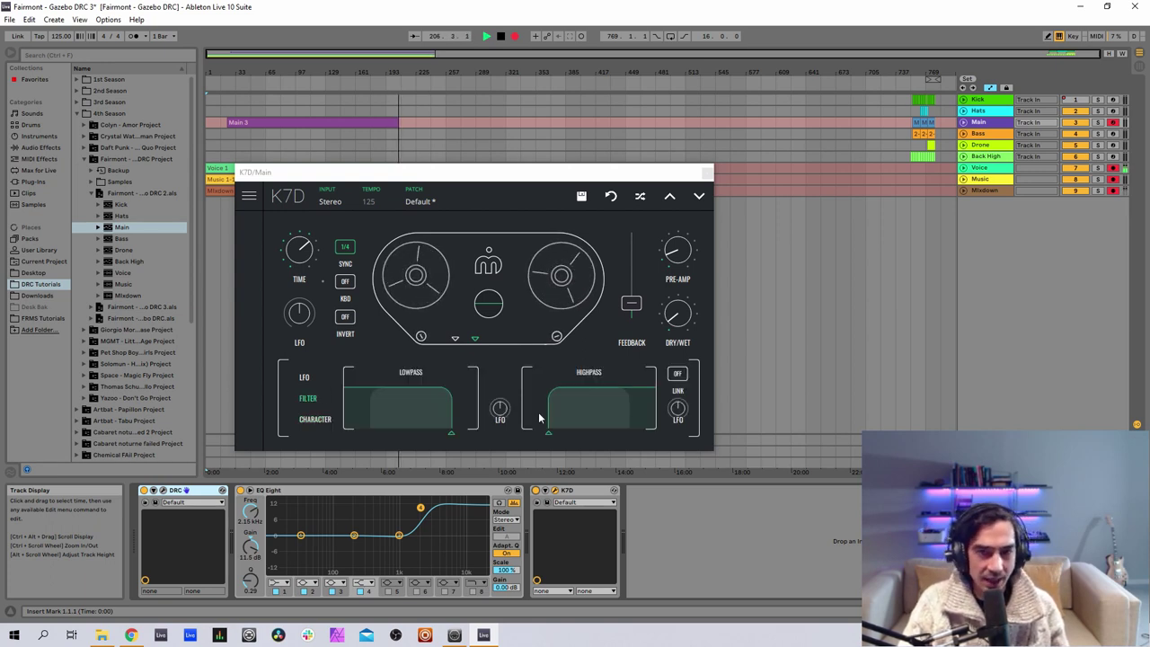
left_click(707, 172)
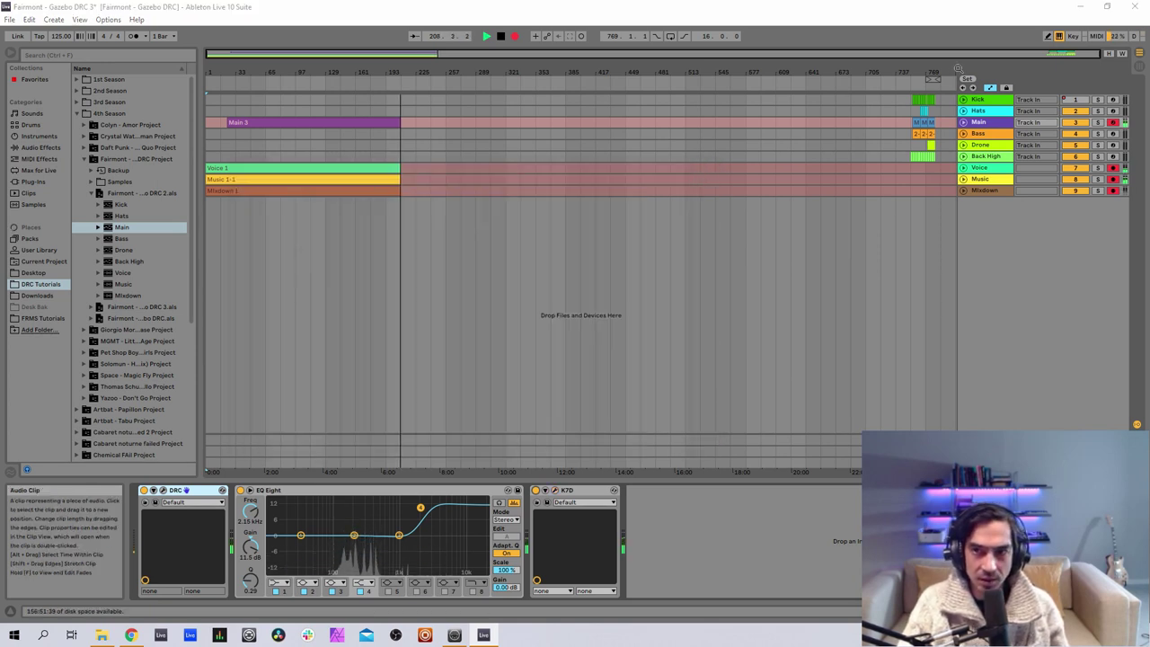
Step: Select and arm the Bass track, then open its DRC window at the top-left
left_click(988, 134)
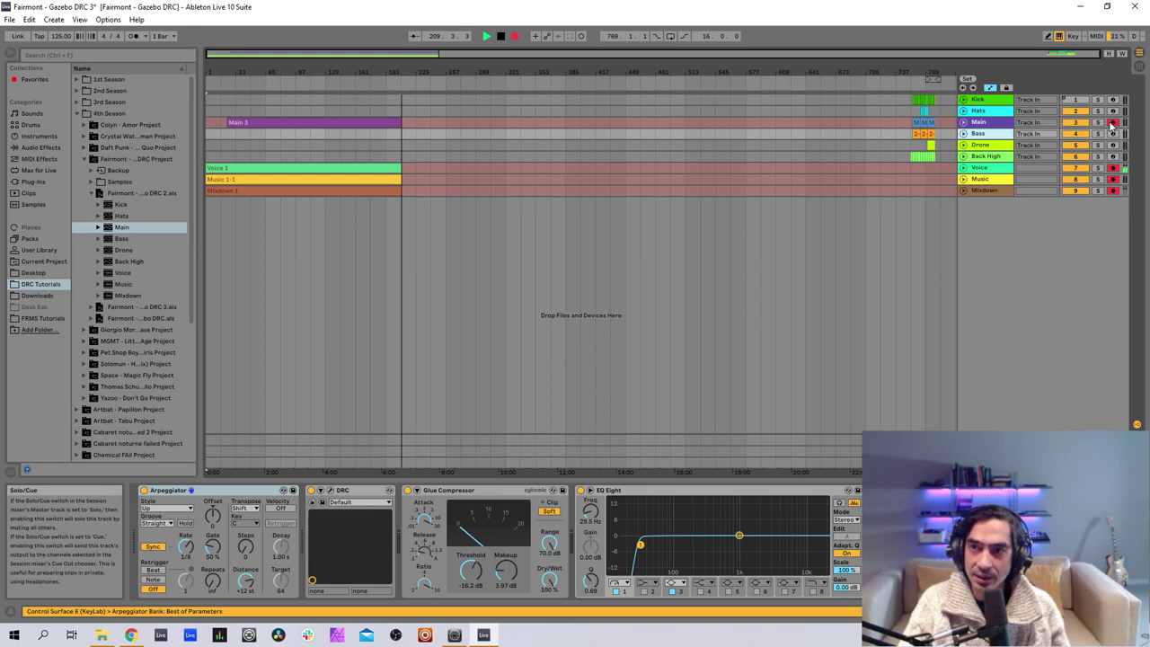
left_click(1113, 134)
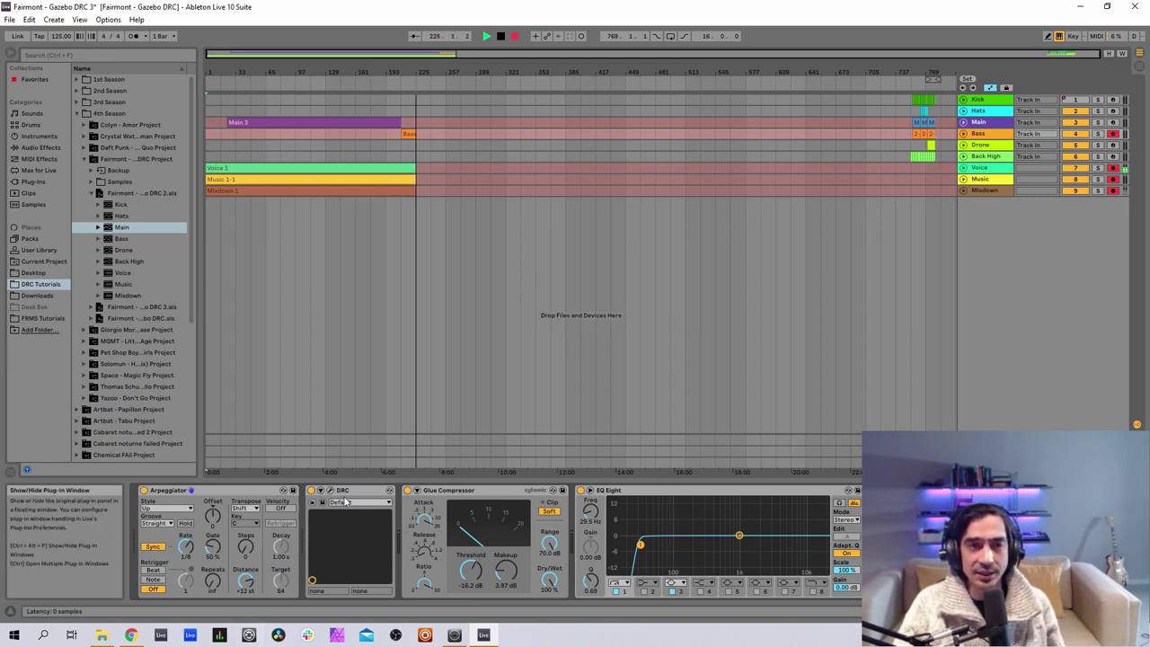
left_click(385, 512)
left_click_drag(495, 162, 430, 79)
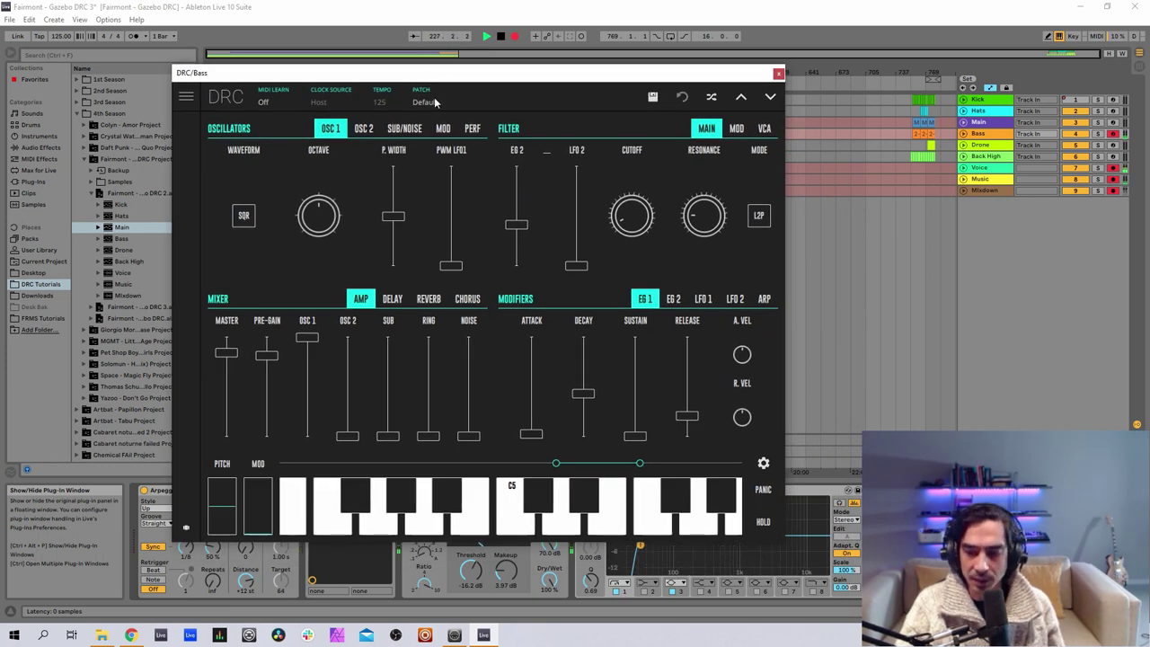
Step: Load the factory Default patch and set oscillator 1 to a square wave
left_click(433, 103)
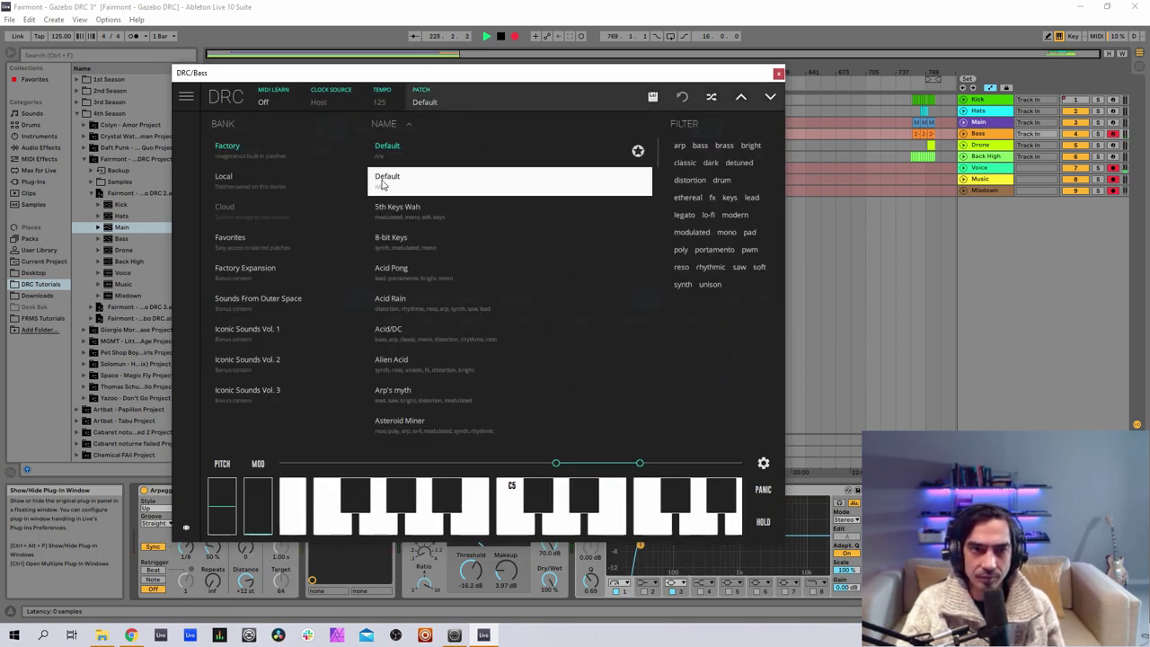
left_click(440, 99)
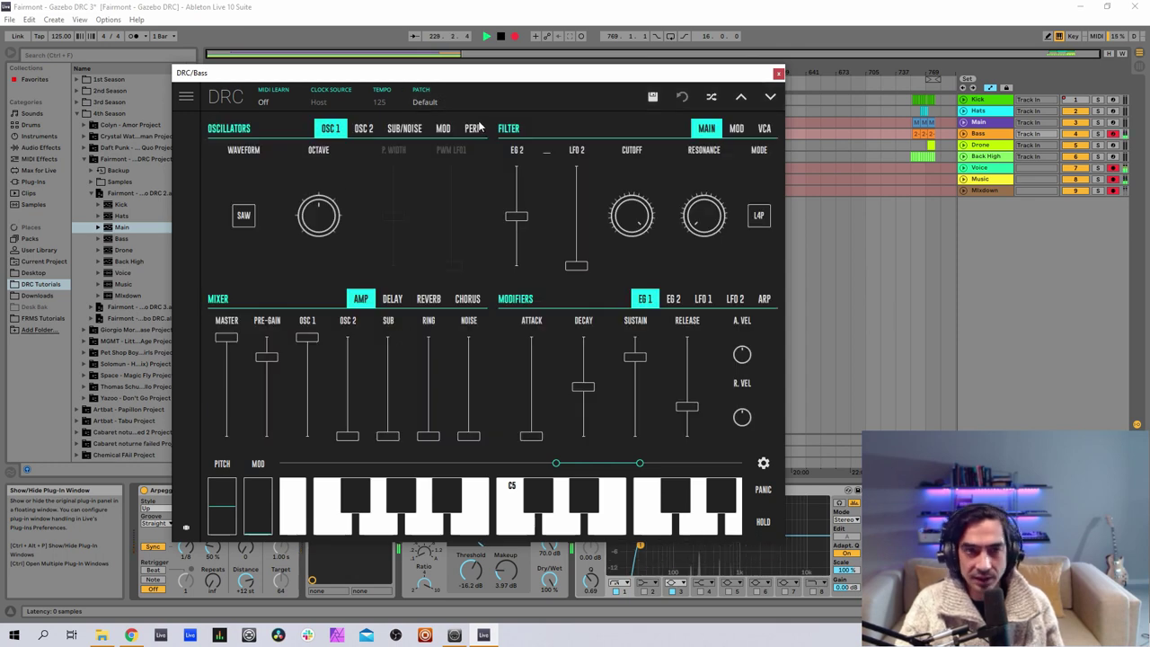
left_click(251, 216)
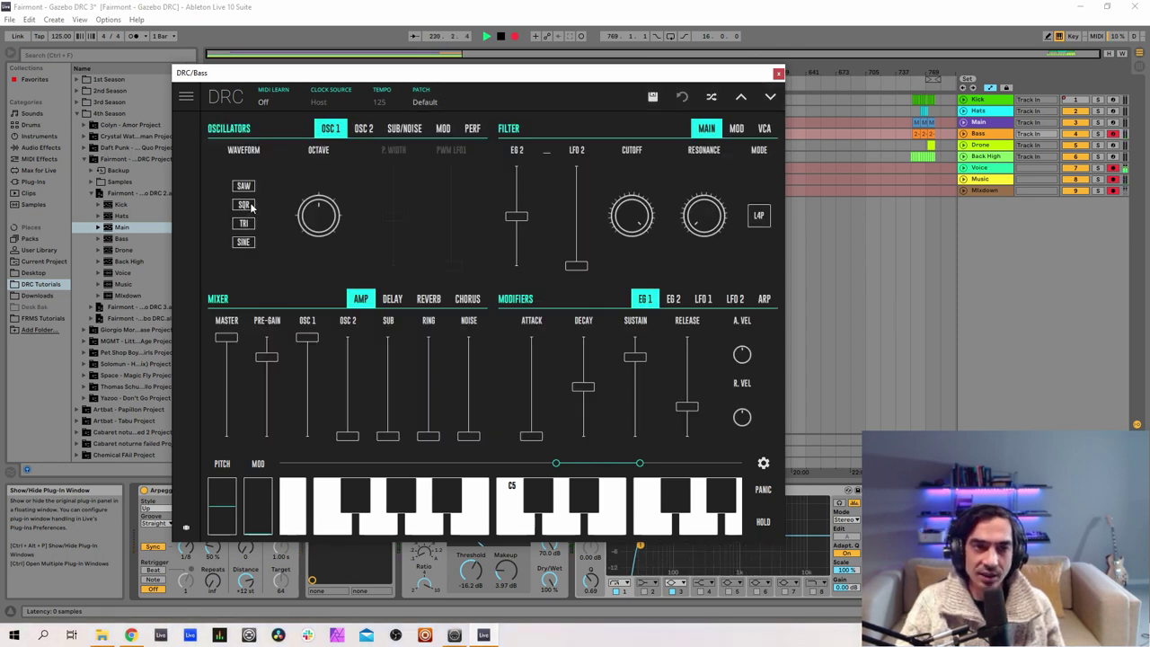
left_click(251, 206)
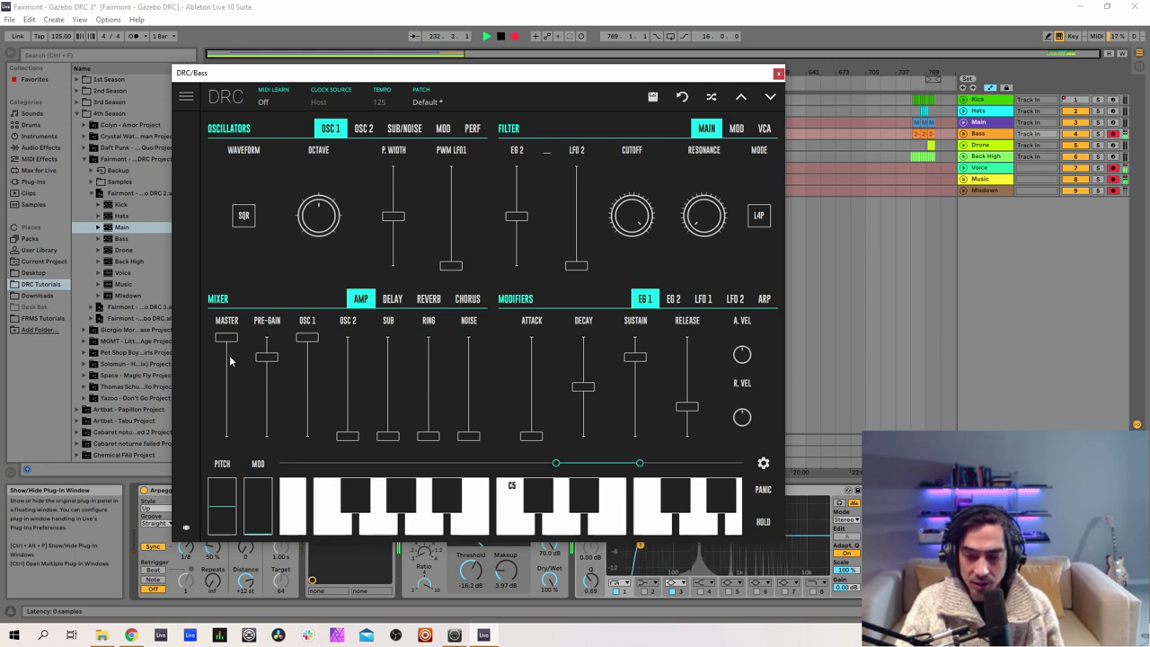
Step: Lower the master level to 0.772 and raise pre-gain to 0.821
left_click_drag(227, 361, 259, 358)
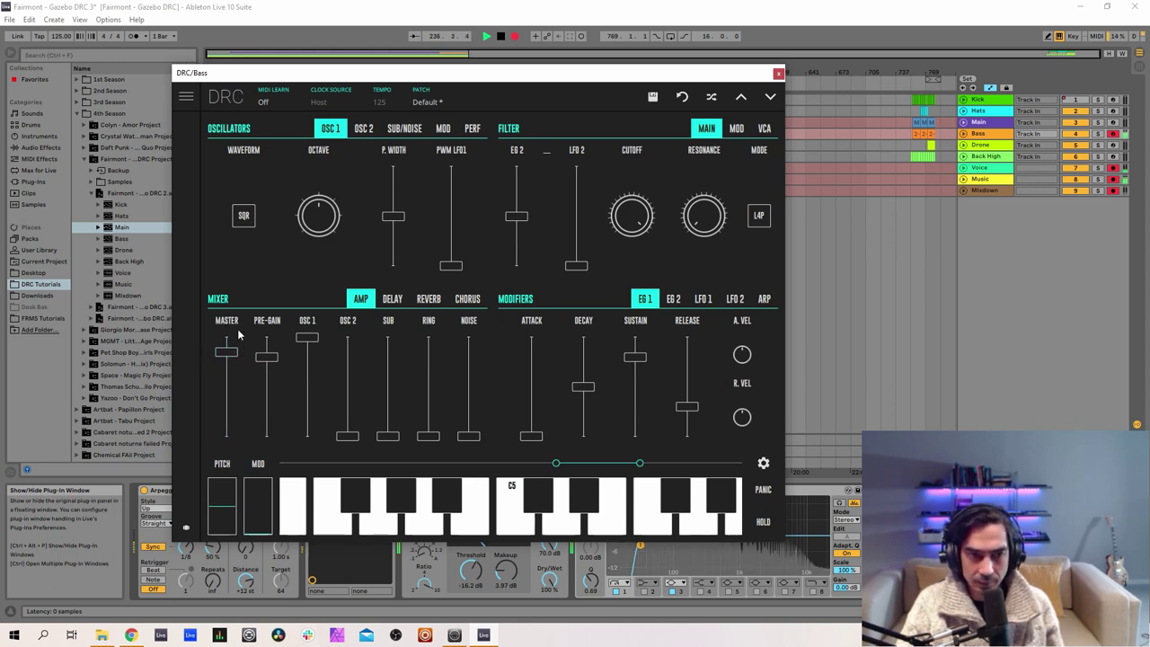
left_click(232, 354)
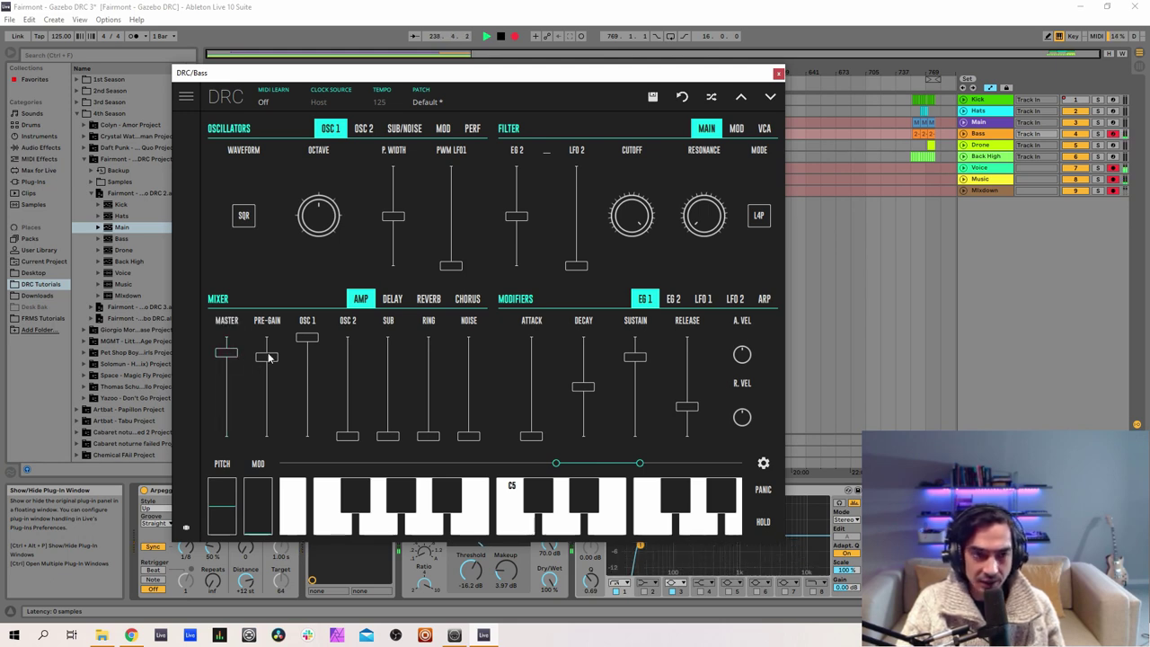
left_click_drag(273, 361, 275, 360)
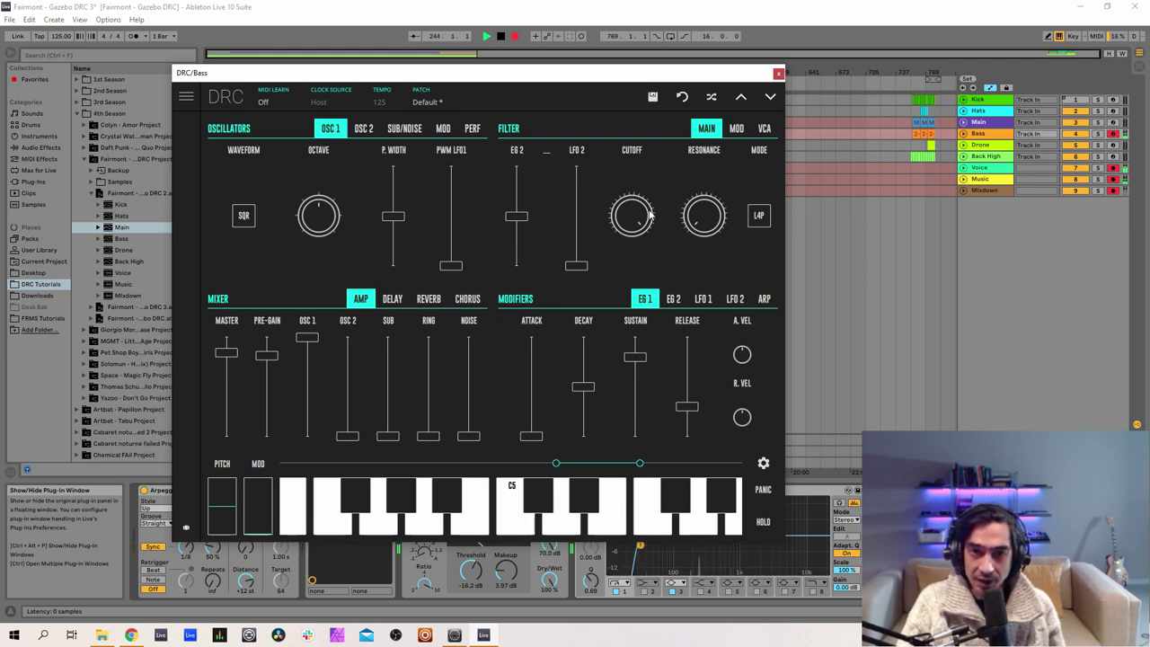
Step: Set the filter to L2P with envelope amount 0.418, cutoff 0.074 and resonance 0.136
left_click(758, 216)
left_click(760, 198)
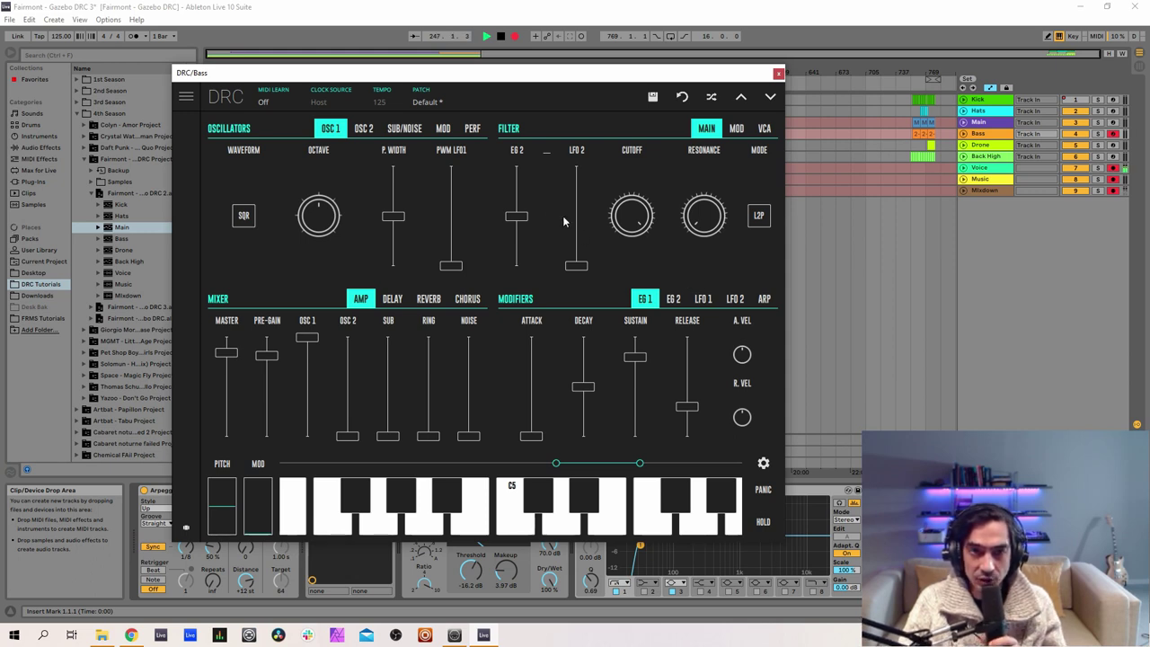
left_click_drag(521, 216, 519, 227)
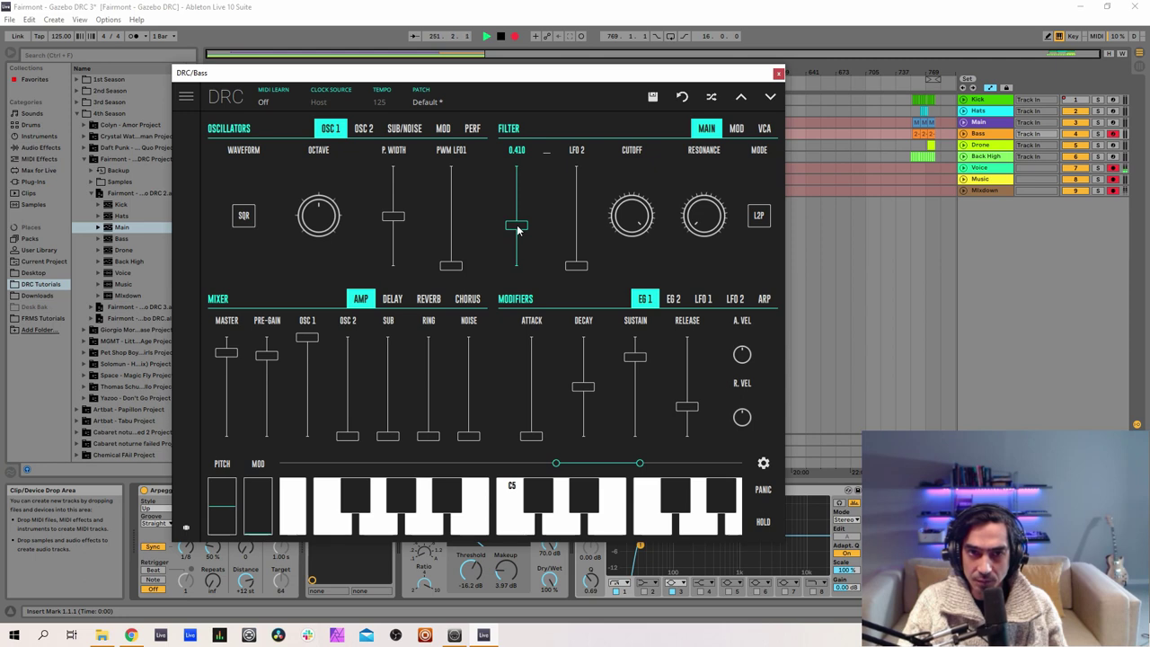
left_click_drag(516, 229, 518, 227)
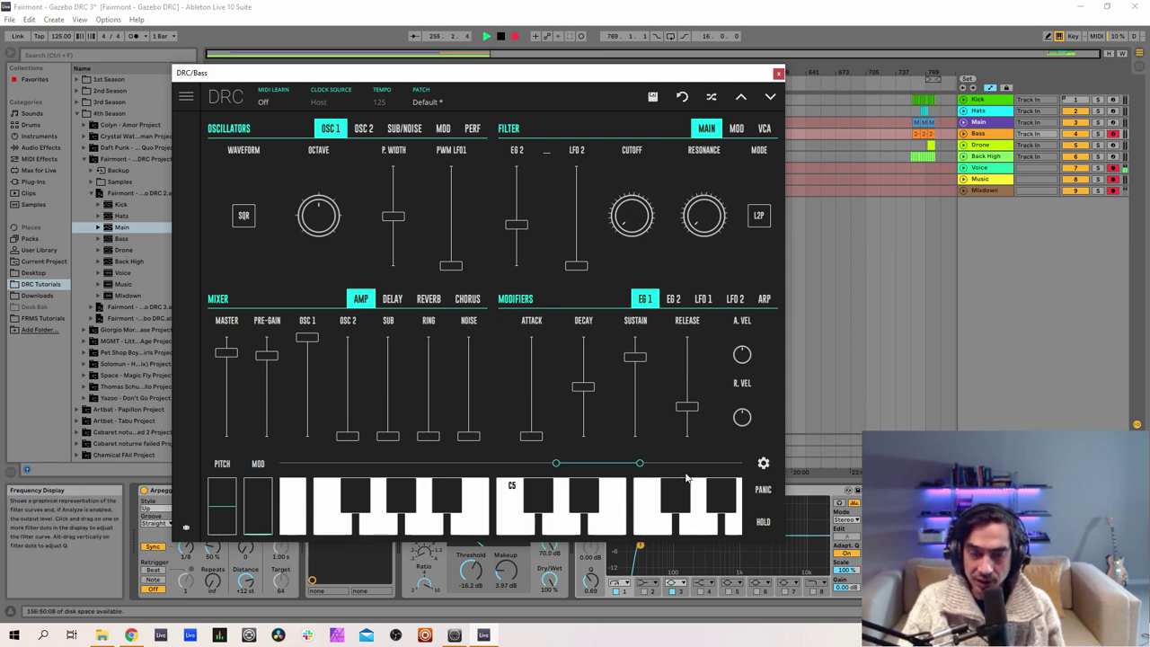
left_click_drag(621, 214, 715, 193)
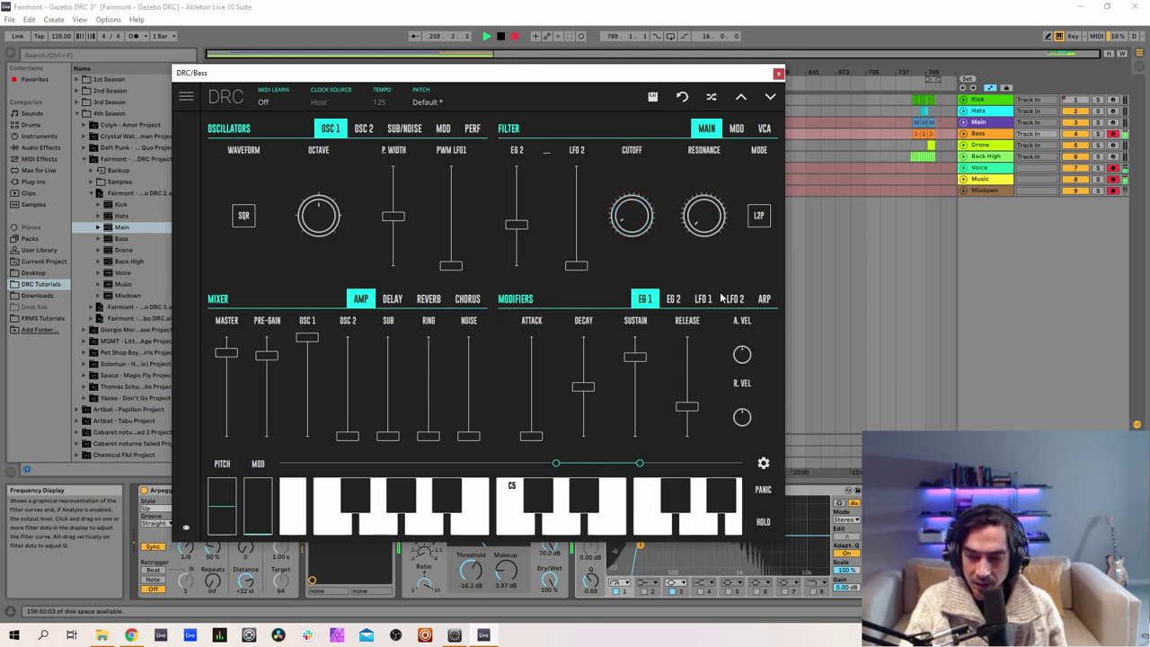
left_click_drag(729, 238, 756, 181)
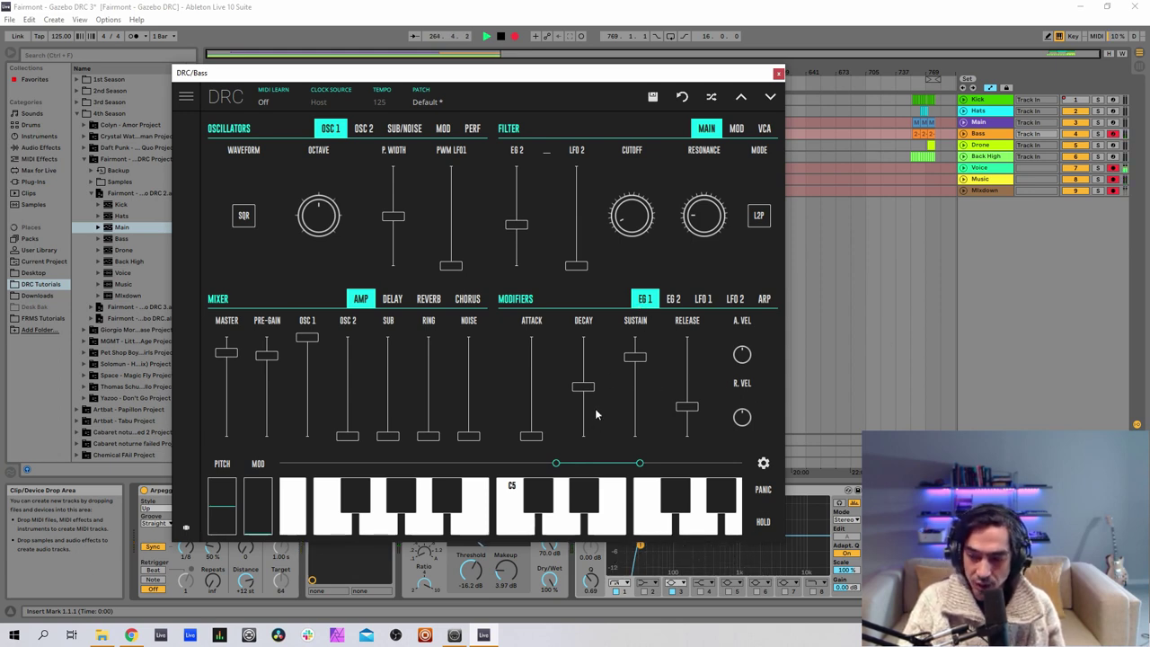
Step: Shorten EG 1's decay to 0.444 and release to 0.200
left_click_drag(534, 438, 533, 433)
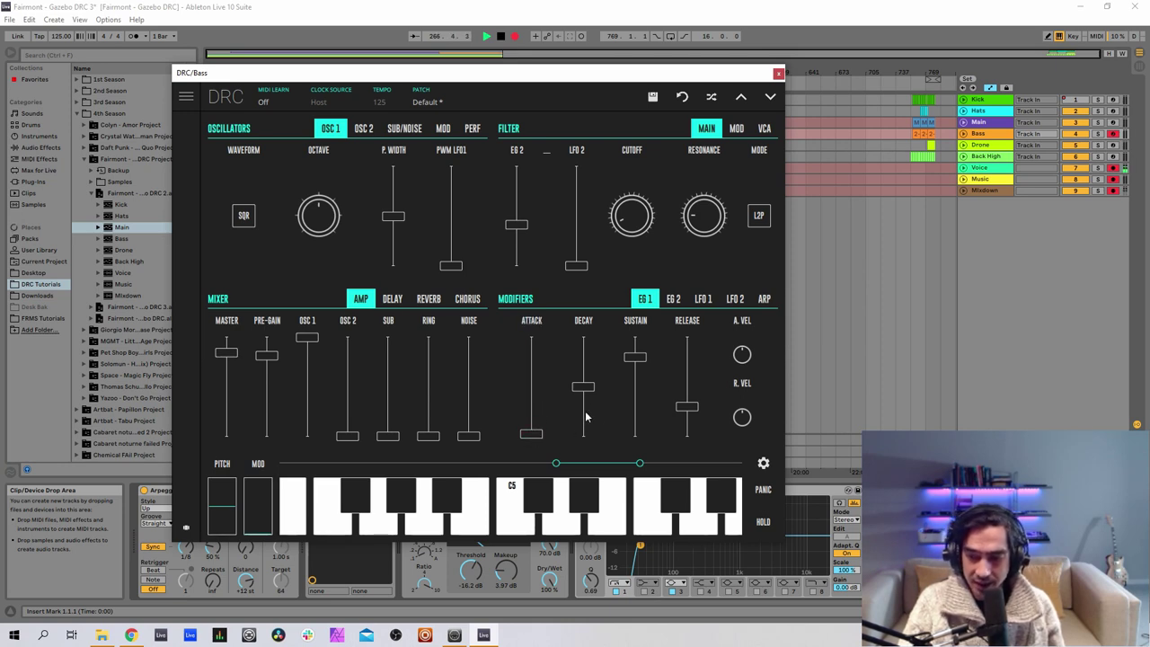
left_click_drag(585, 387, 640, 440)
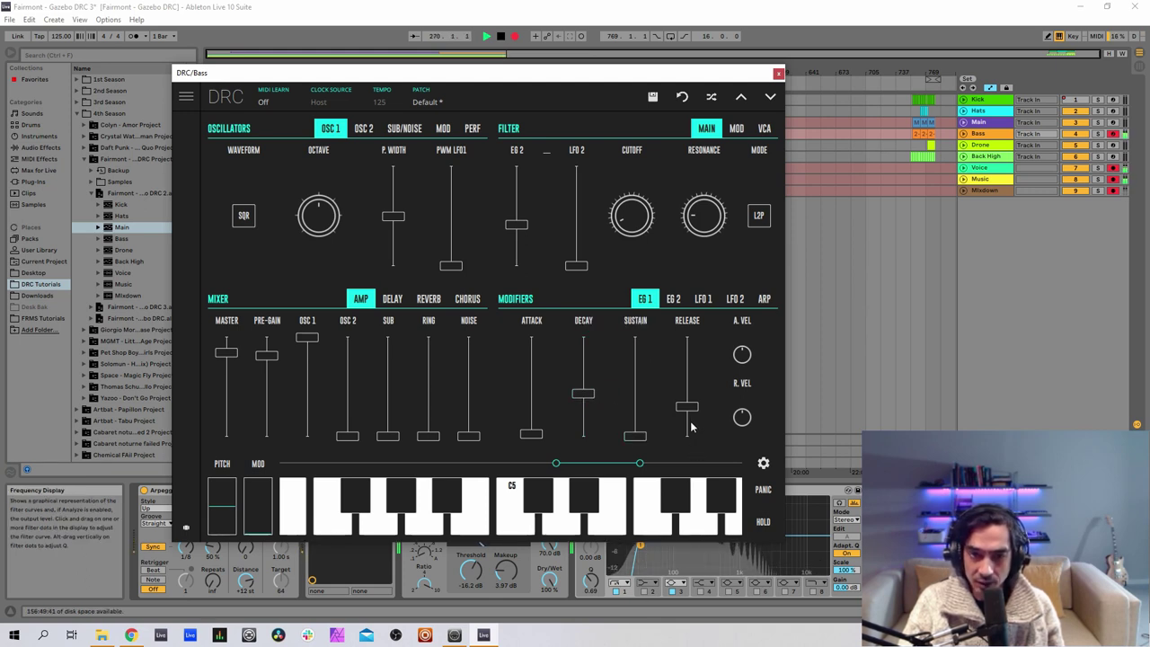
left_click_drag(691, 414, 693, 419)
Step: Raise the second envelope's decay to 0.334
left_click(674, 300)
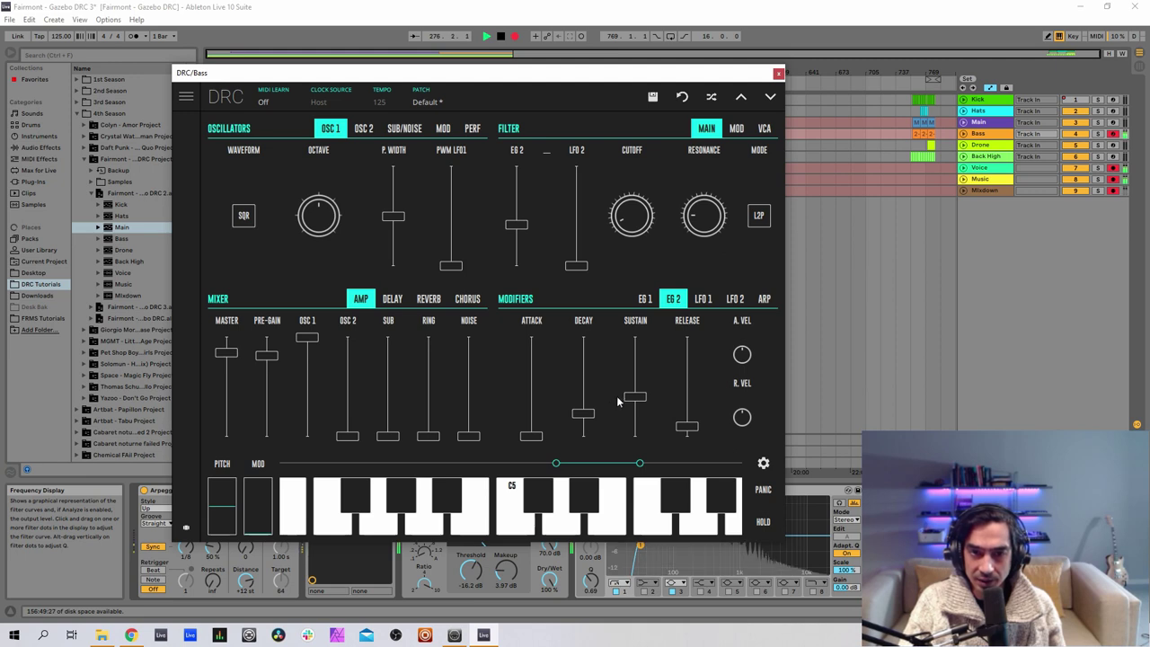
left_click_drag(586, 414, 715, 421)
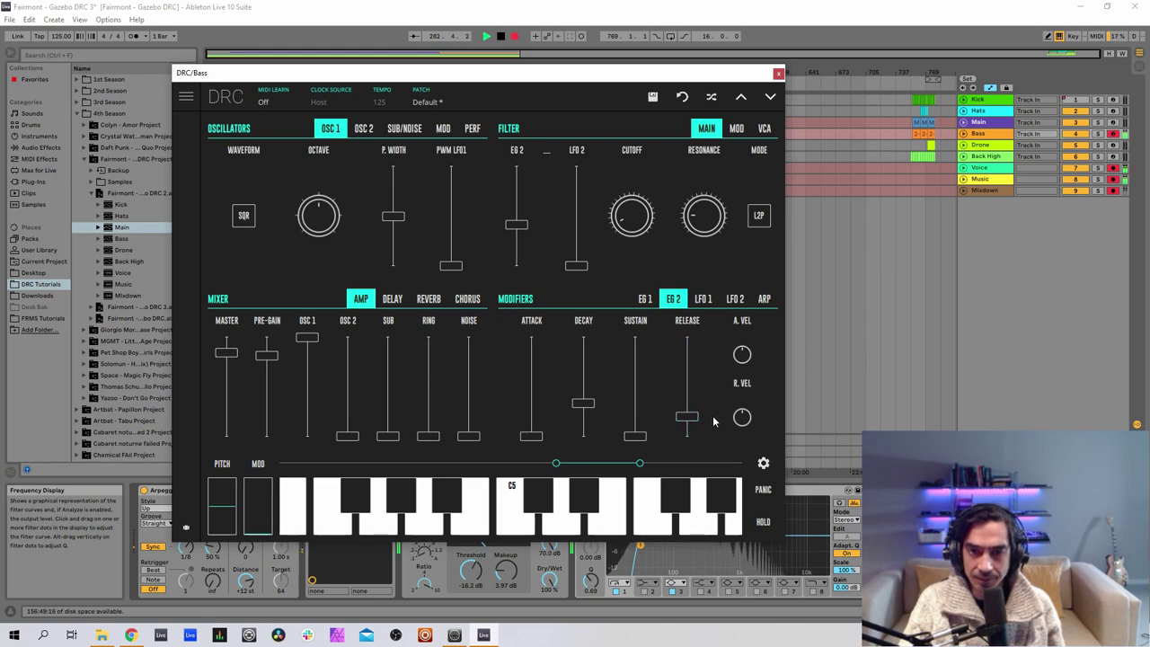
Step: Select and arm the Drone track, then toggle its EQ Eight off and back on
left_click(779, 74)
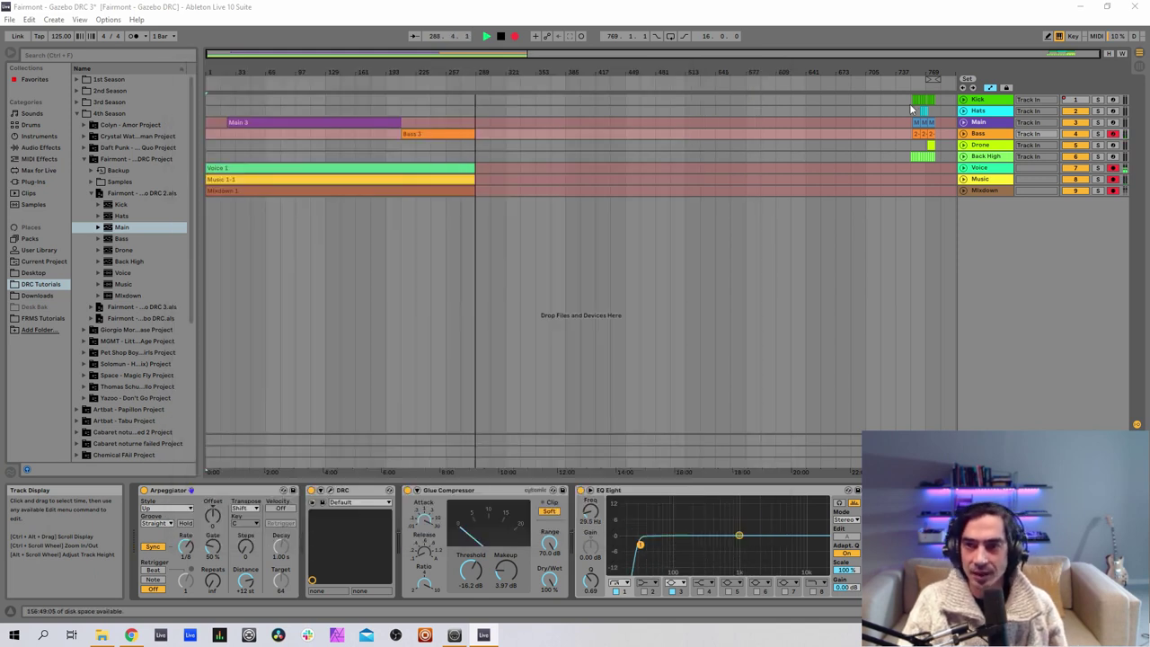
left_click(980, 148)
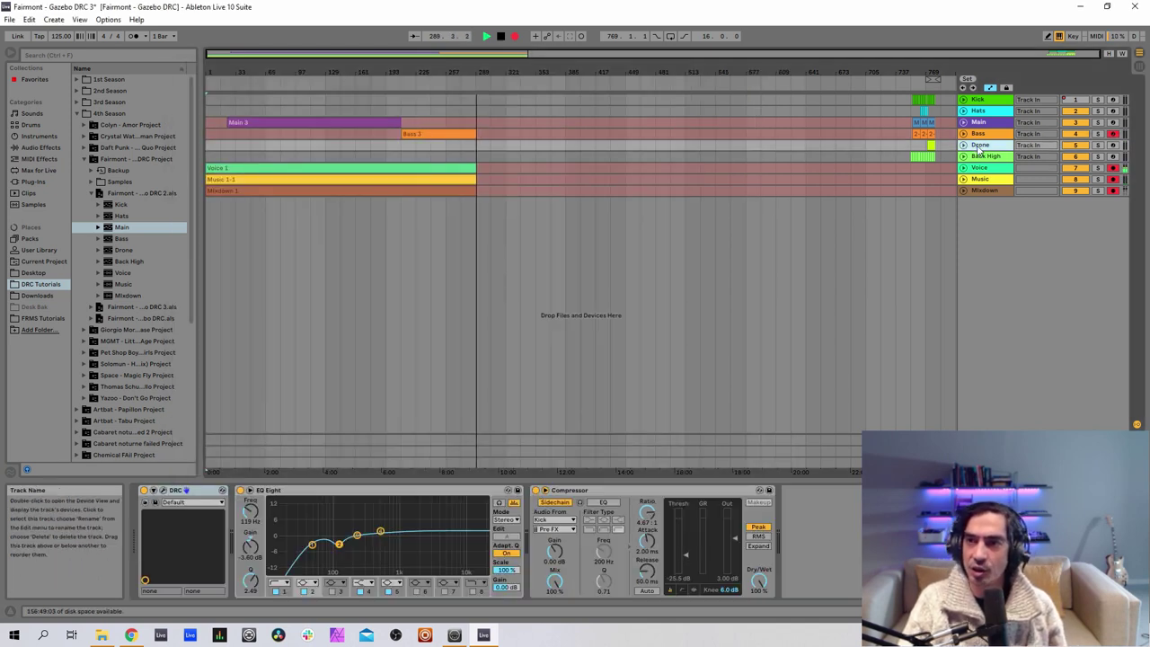
left_click(1113, 145)
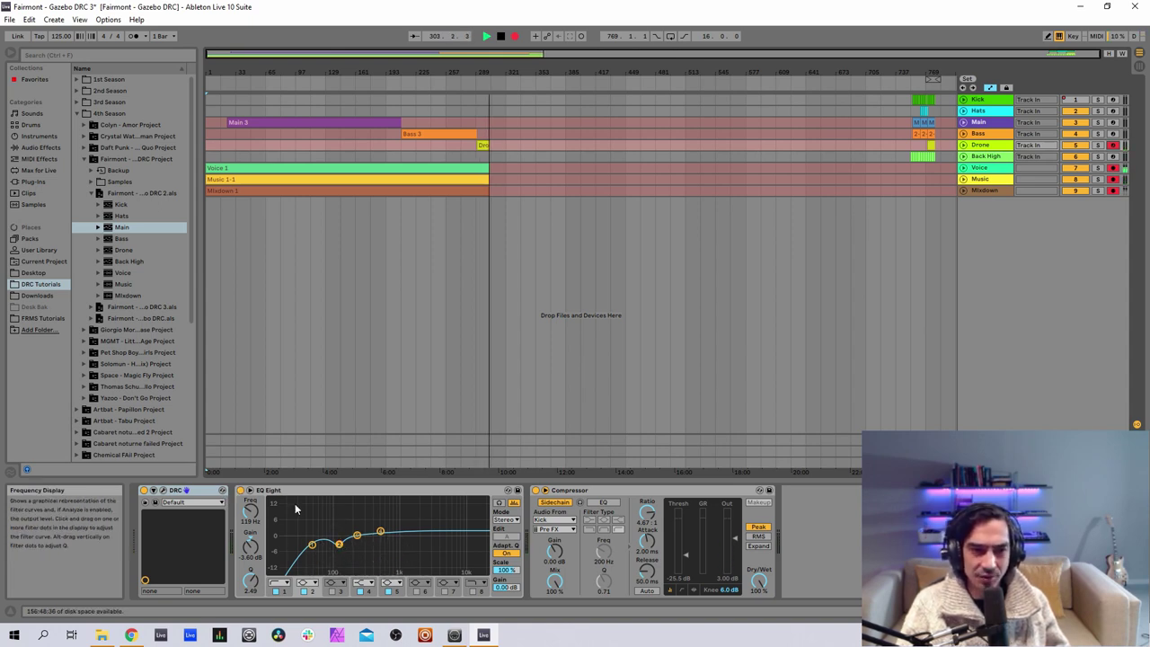
left_click(241, 491)
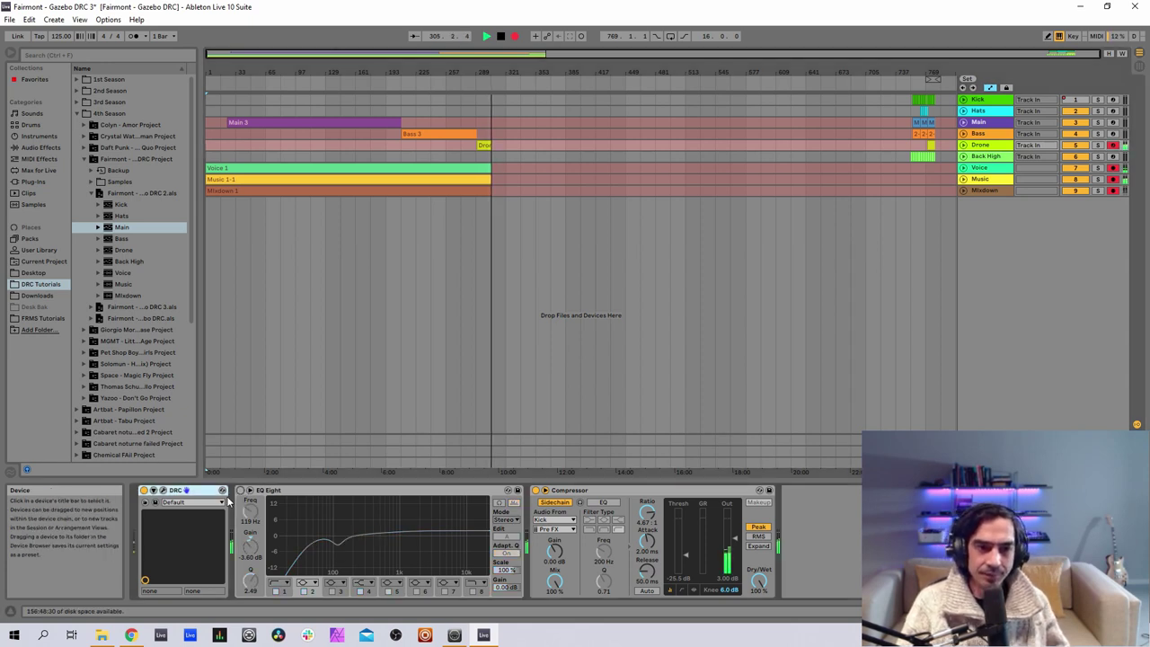
left_click(241, 491)
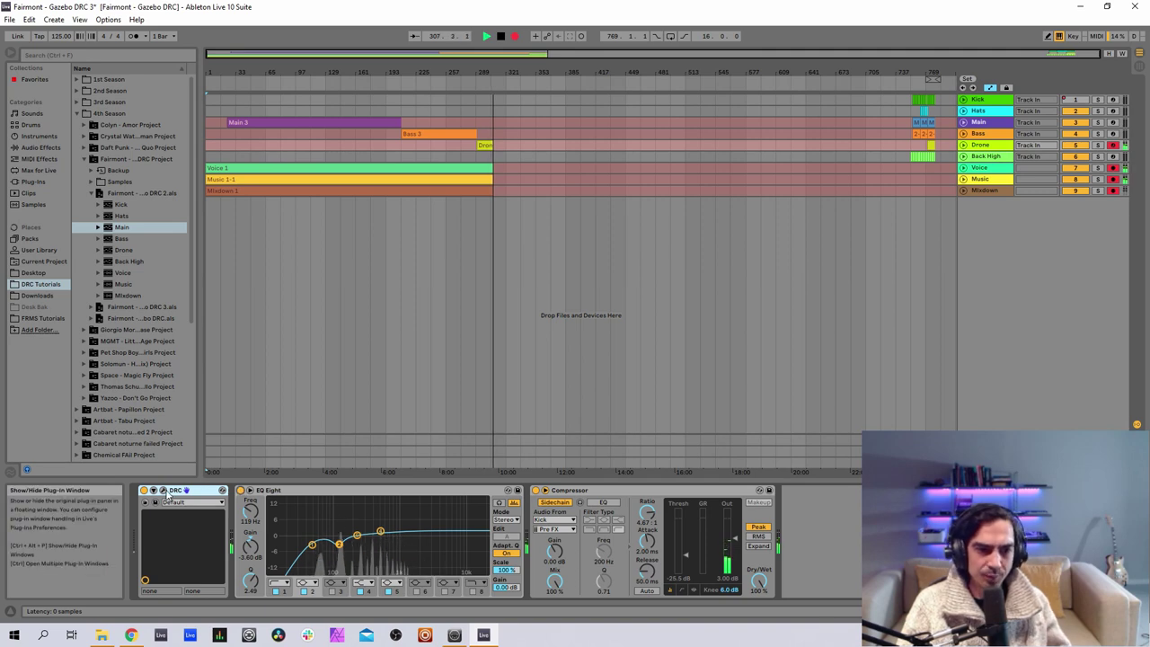
Step: Open the Drone track's DRC window, move it up, and load the second Default patch
left_click(166, 491)
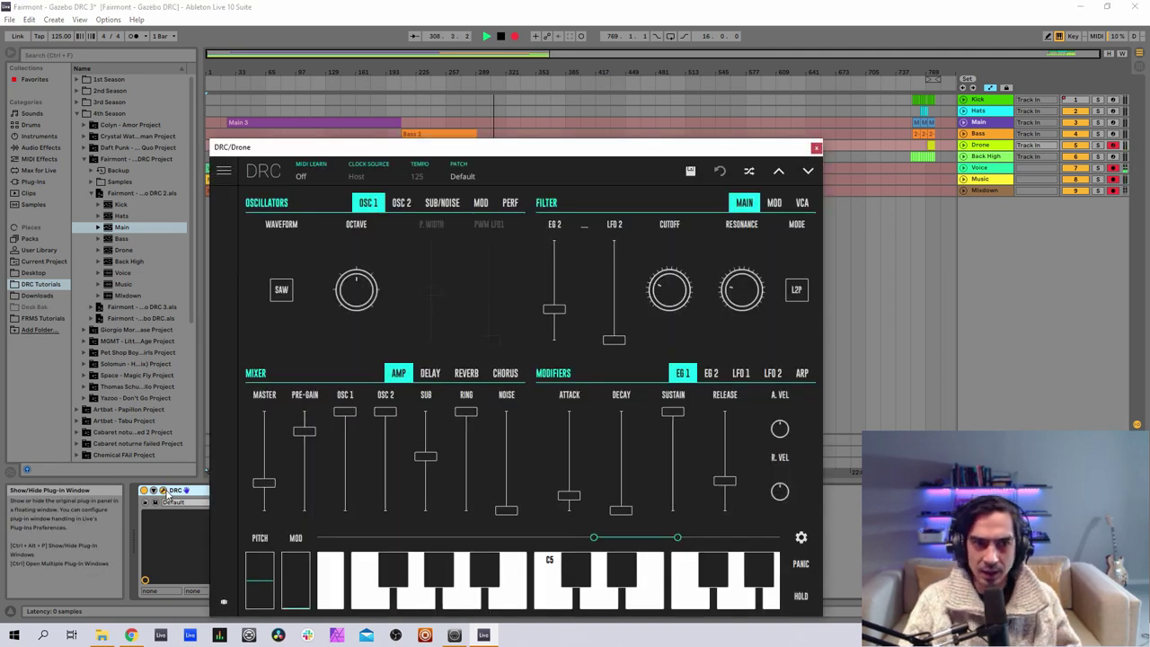
left_click_drag(458, 149, 459, 122)
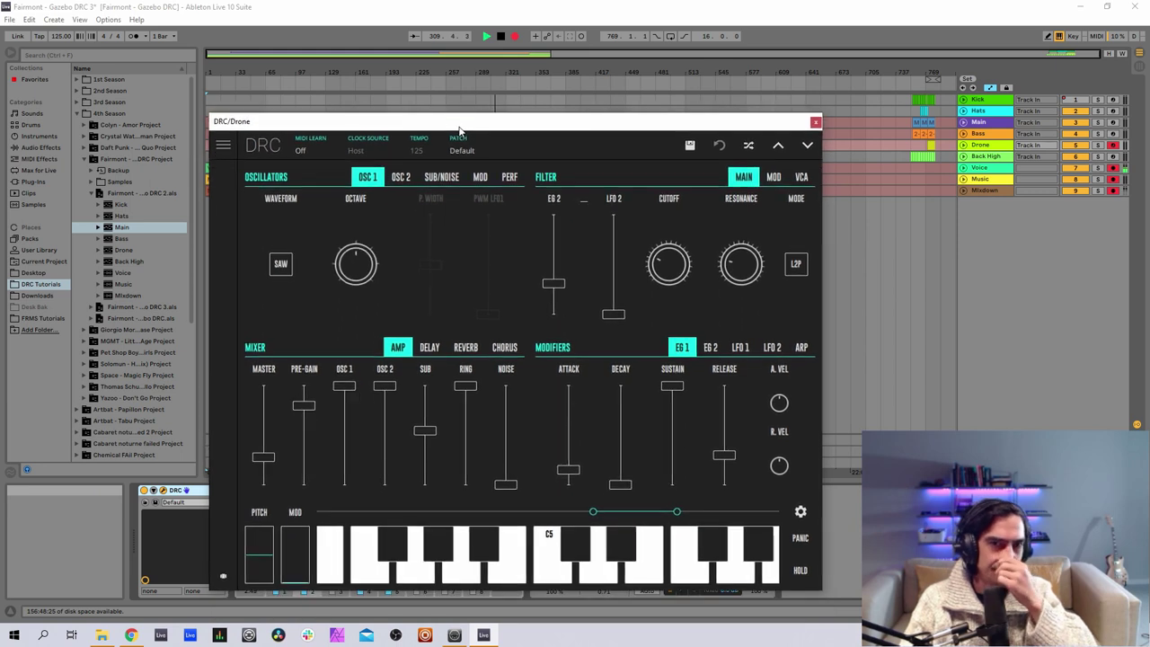
left_click(538, 149)
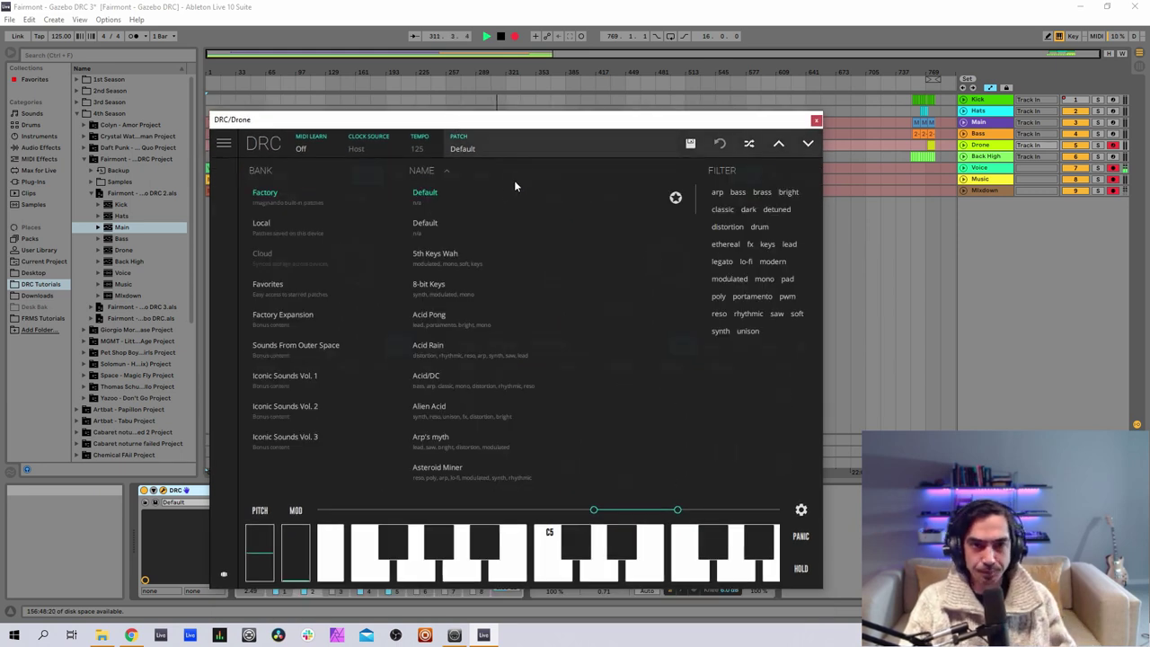
left_click(456, 225)
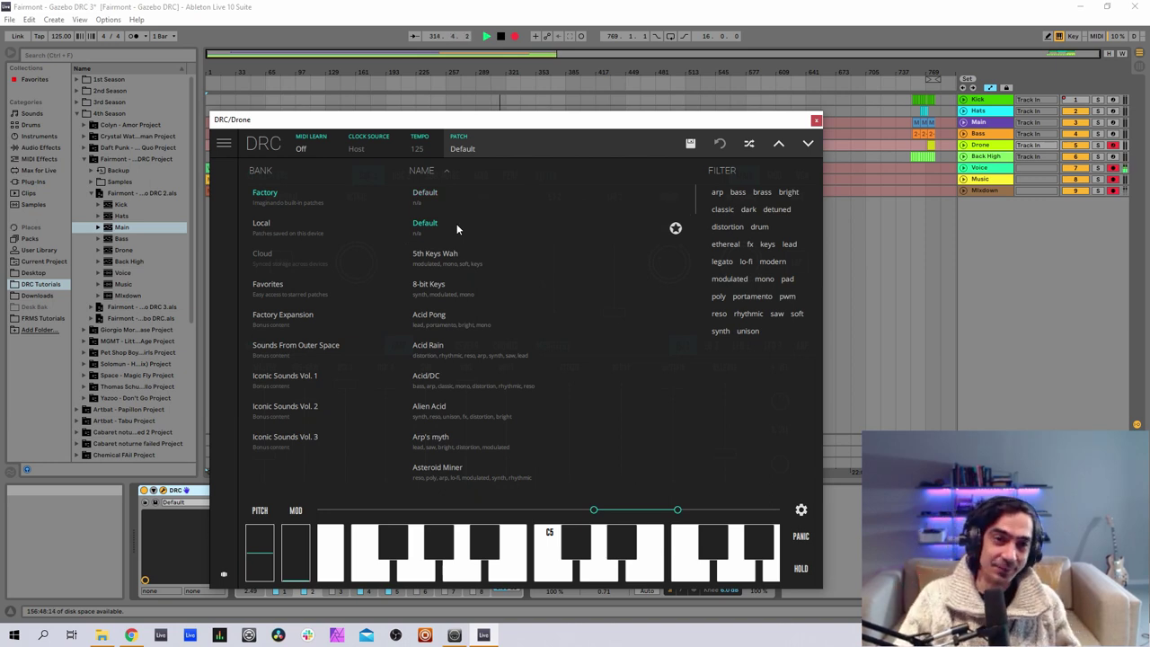
left_click(476, 148)
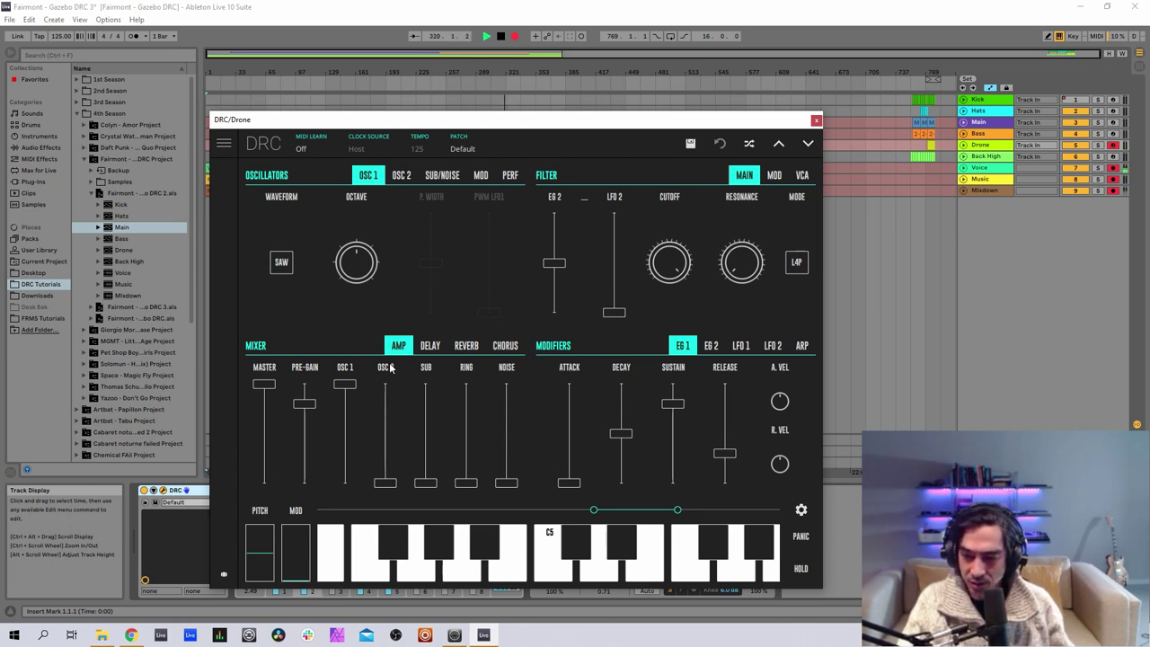
Step: Set master to about 0.27, pre-gain slightly lower, OSC 2 and Ring to full, Sub near half
left_click_drag(262, 438, 269, 456)
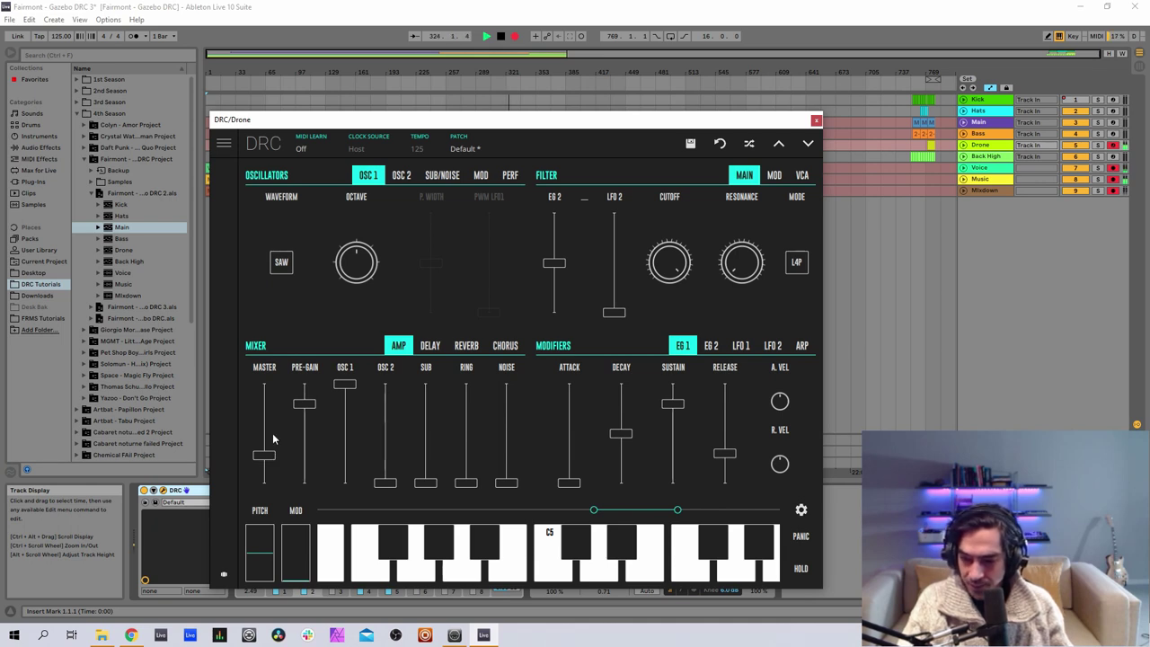
left_click_drag(305, 404, 315, 409)
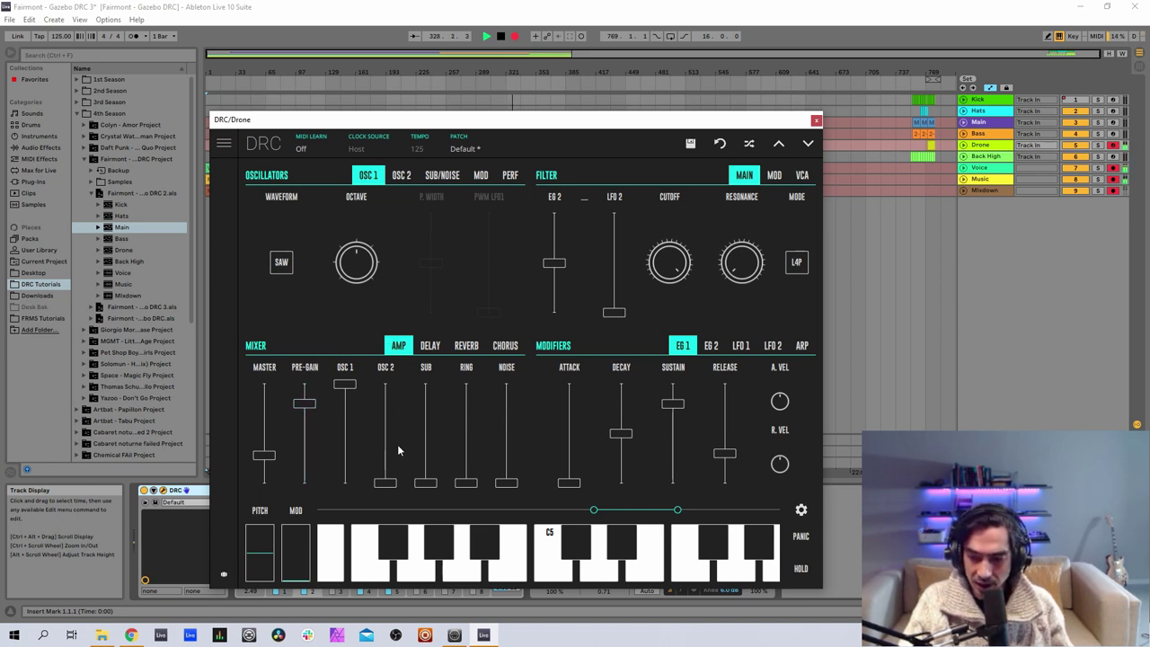
left_click_drag(386, 405, 400, 376)
left_click_drag(470, 413, 458, 312)
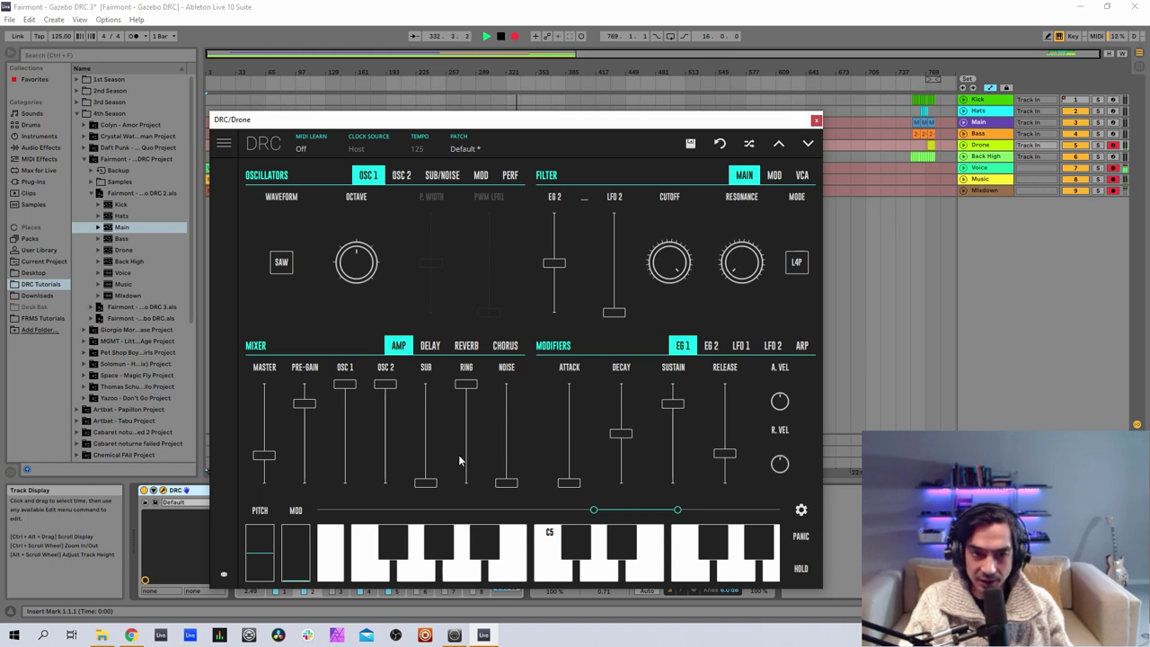
left_click_drag(428, 449, 465, 435)
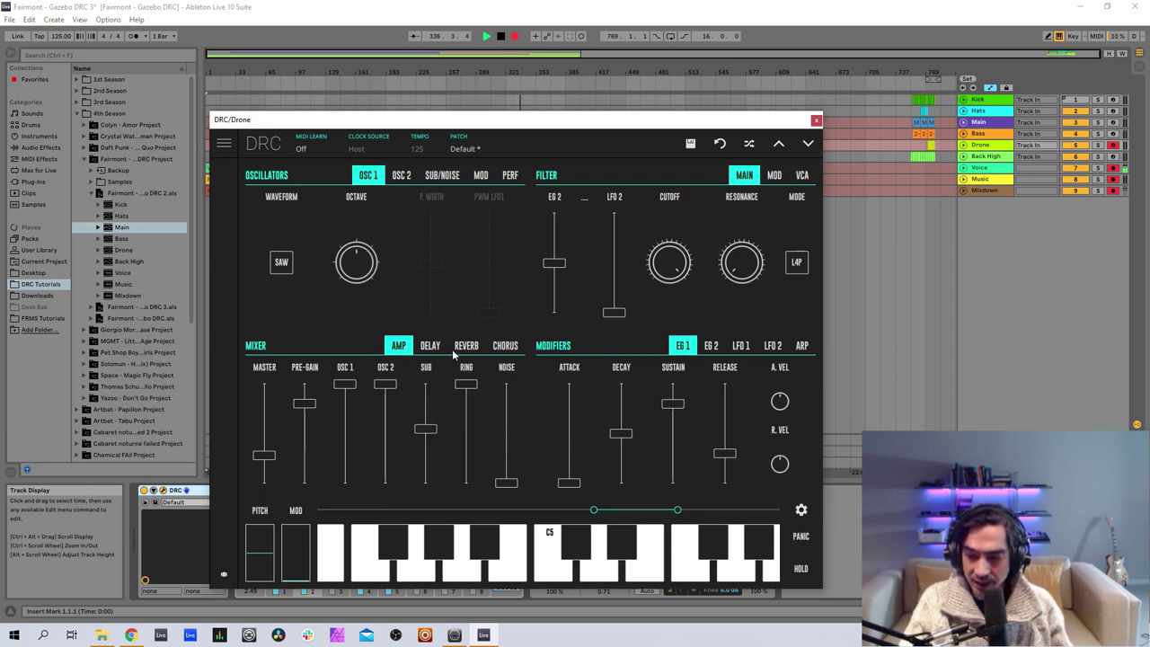
Step: Fine-tune OSC 2 to 0.152, then set MONO voicing, 140 ms portamento and legato on
left_click(401, 176)
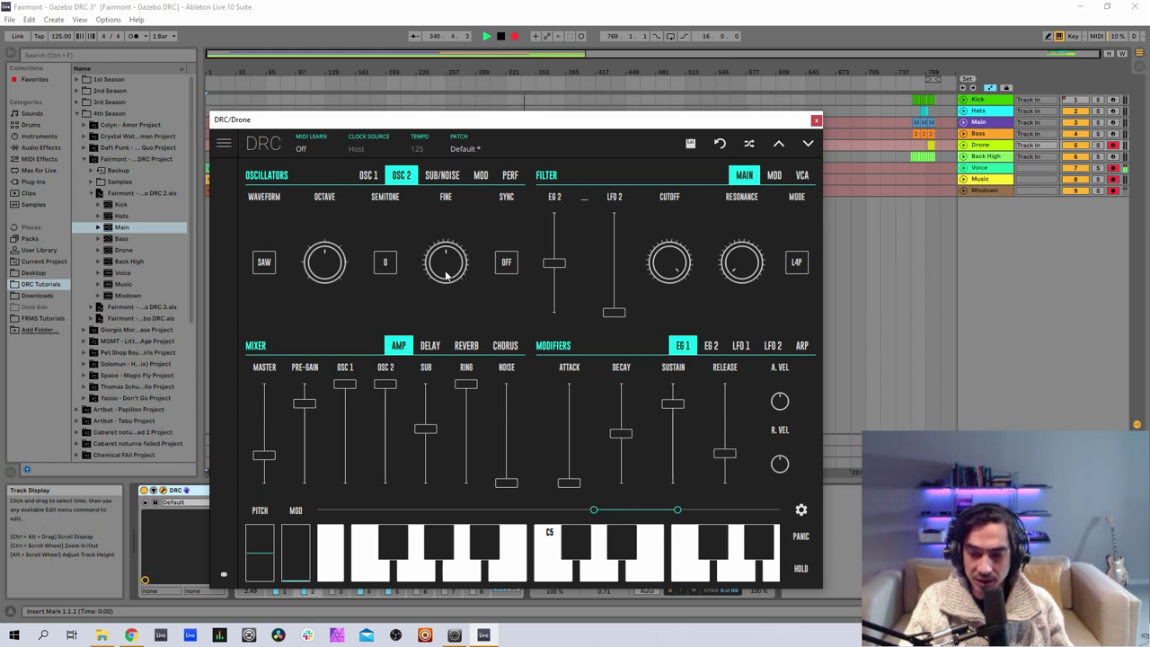
mouse_move(446, 276)
left_mouse_down()
mouse_move(515, 250)
mouse_move(452, 256)
left_mouse_up()
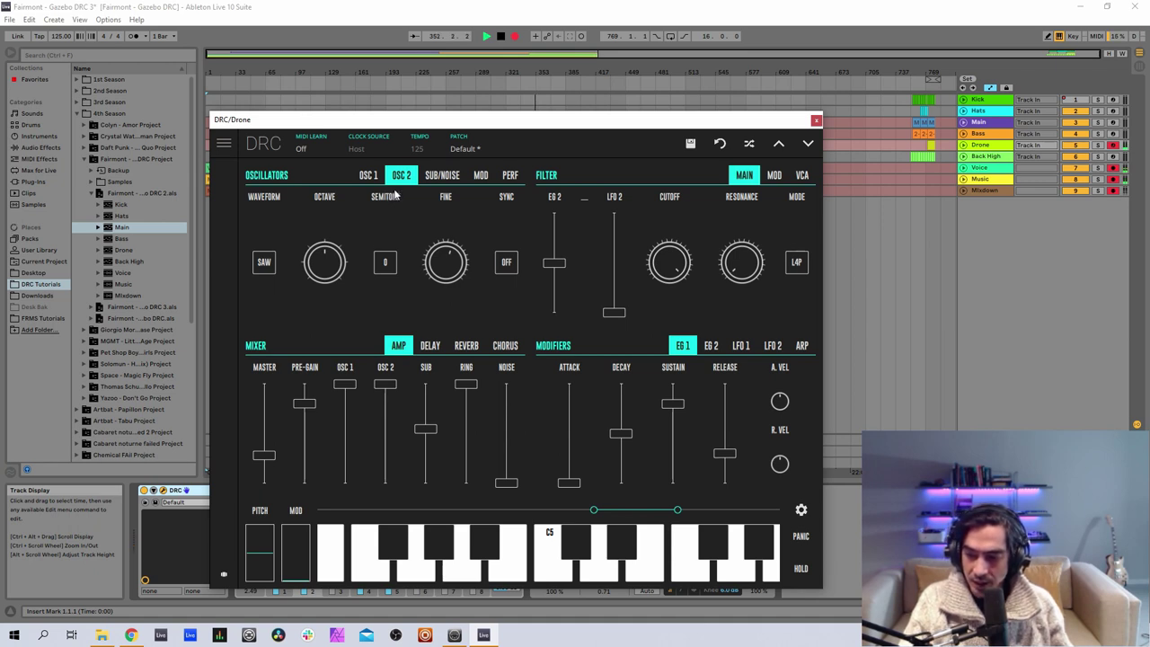
left_click(510, 175)
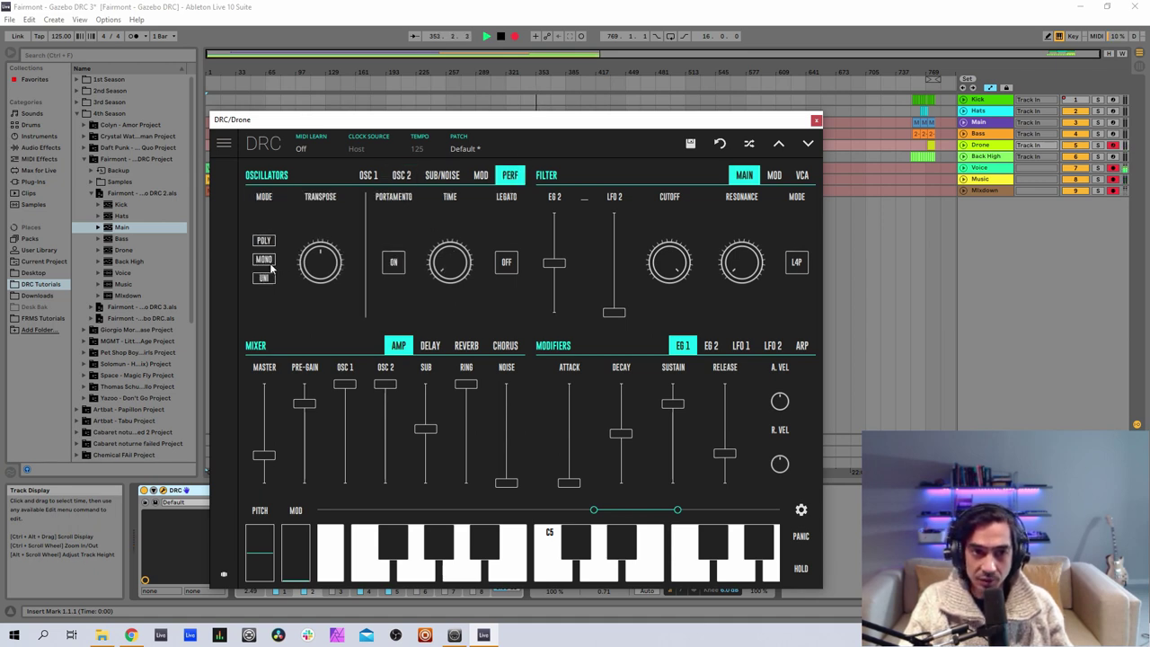
left_click(266, 261)
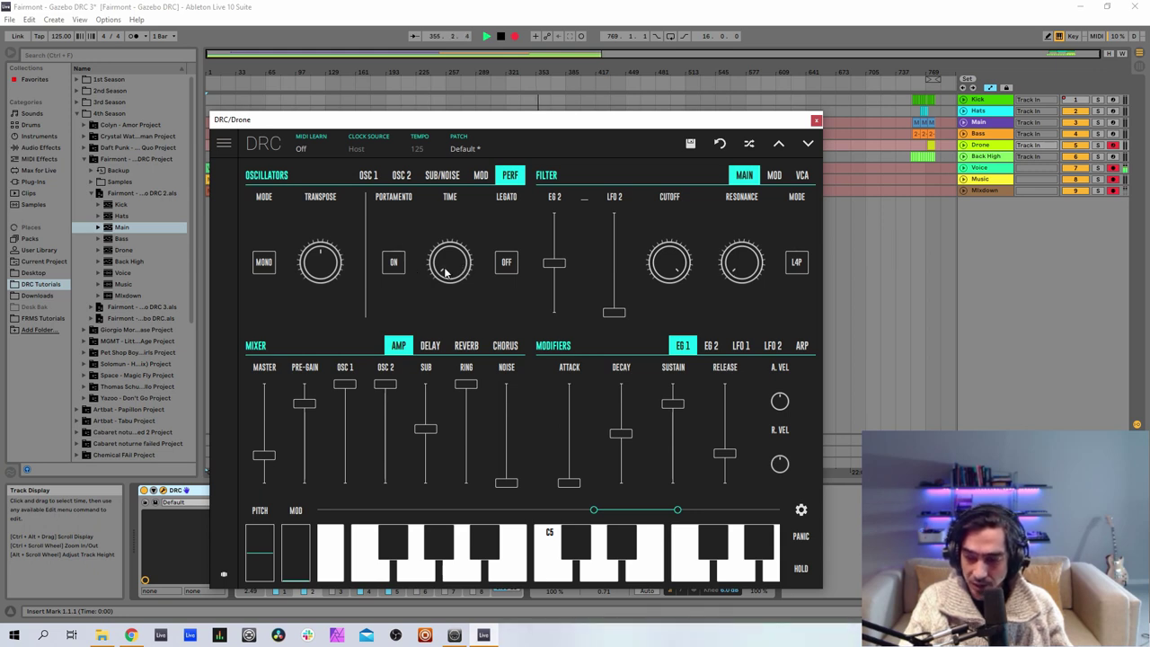
left_click_drag(447, 273, 516, 248)
left_click(514, 265)
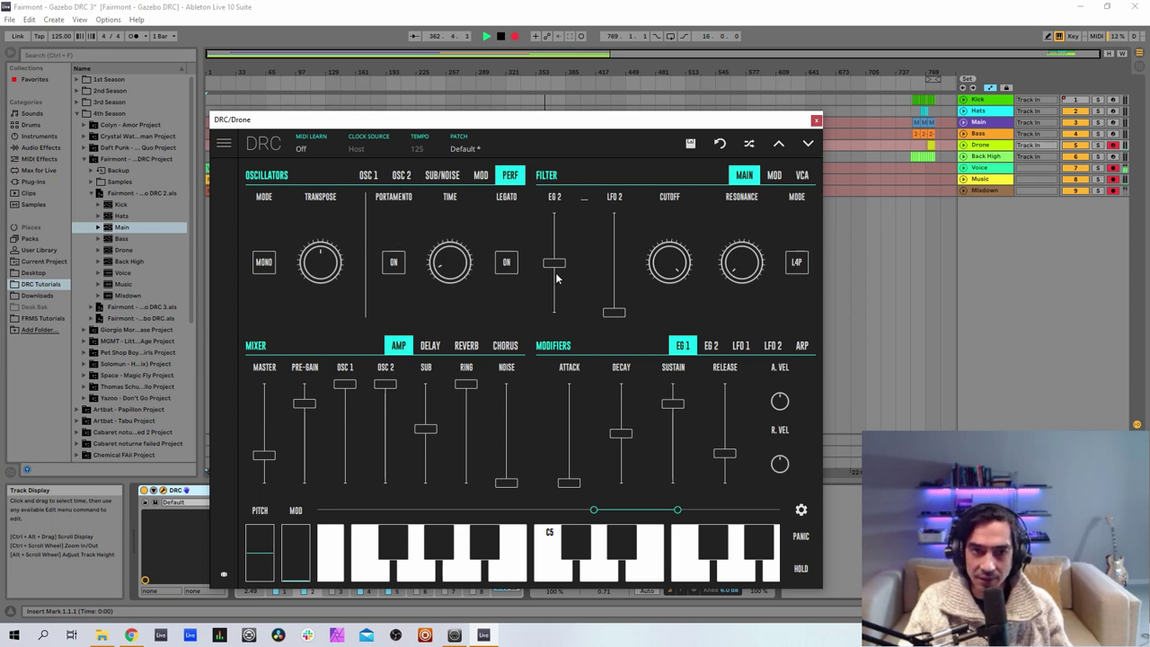
Step: Reduce the Drone filter's EG 2 amount, lower cutoff to about 0.33 and set resonance near 0.22
left_click_drag(556, 267, 552, 281)
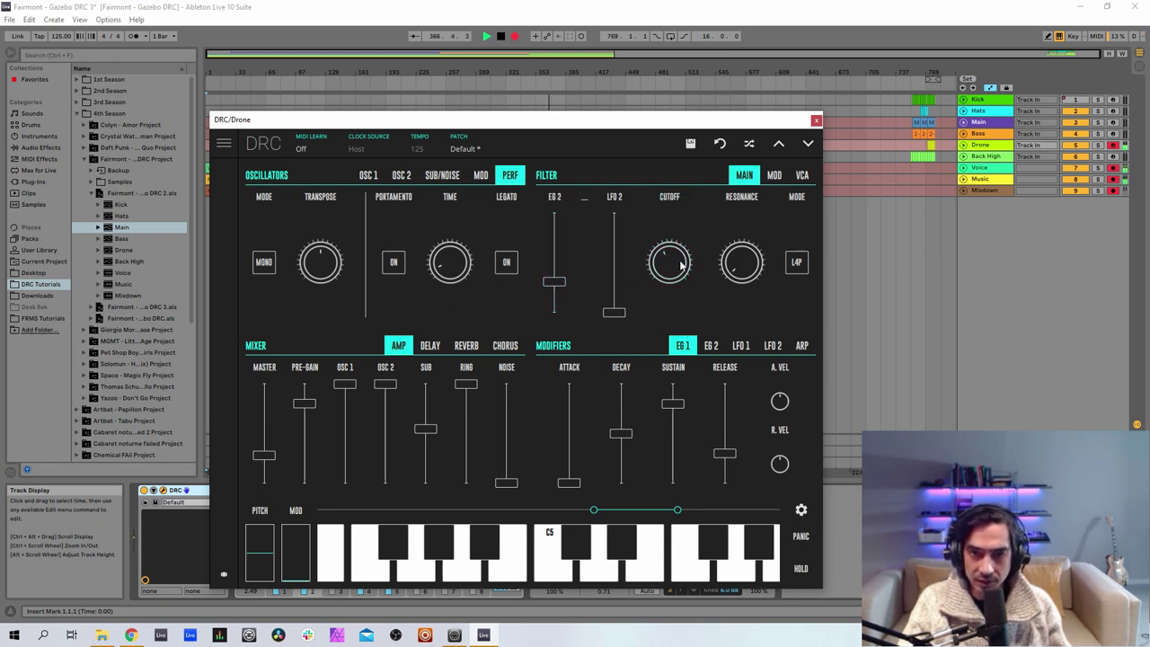
left_click_drag(670, 272, 666, 308)
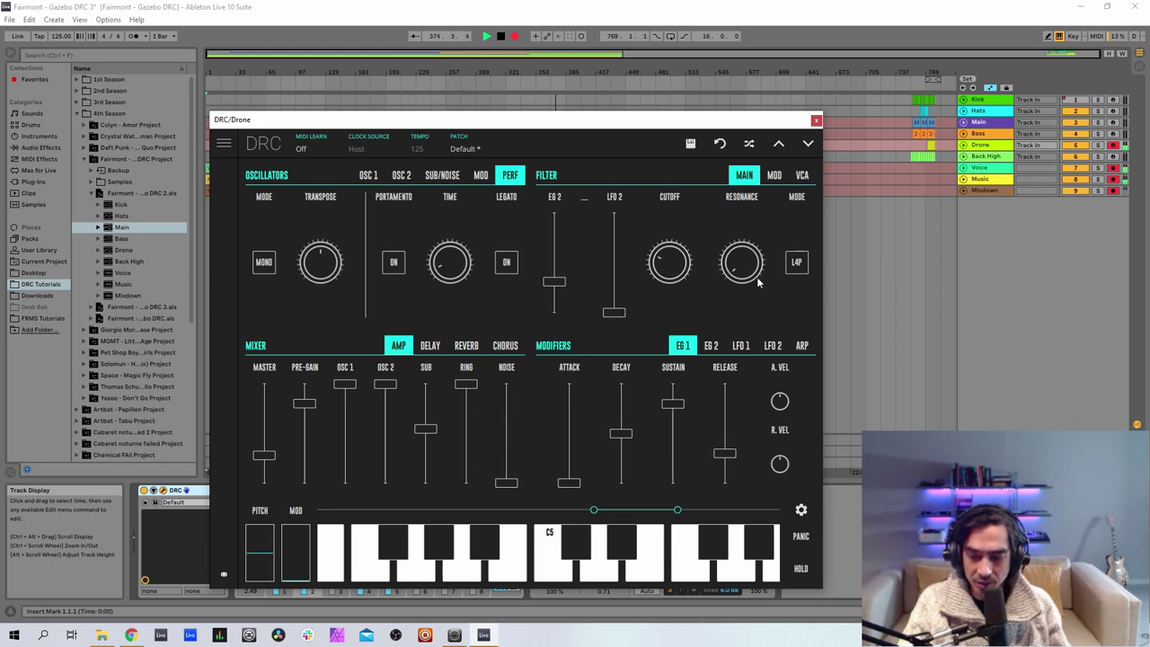
left_click_drag(756, 272, 766, 202)
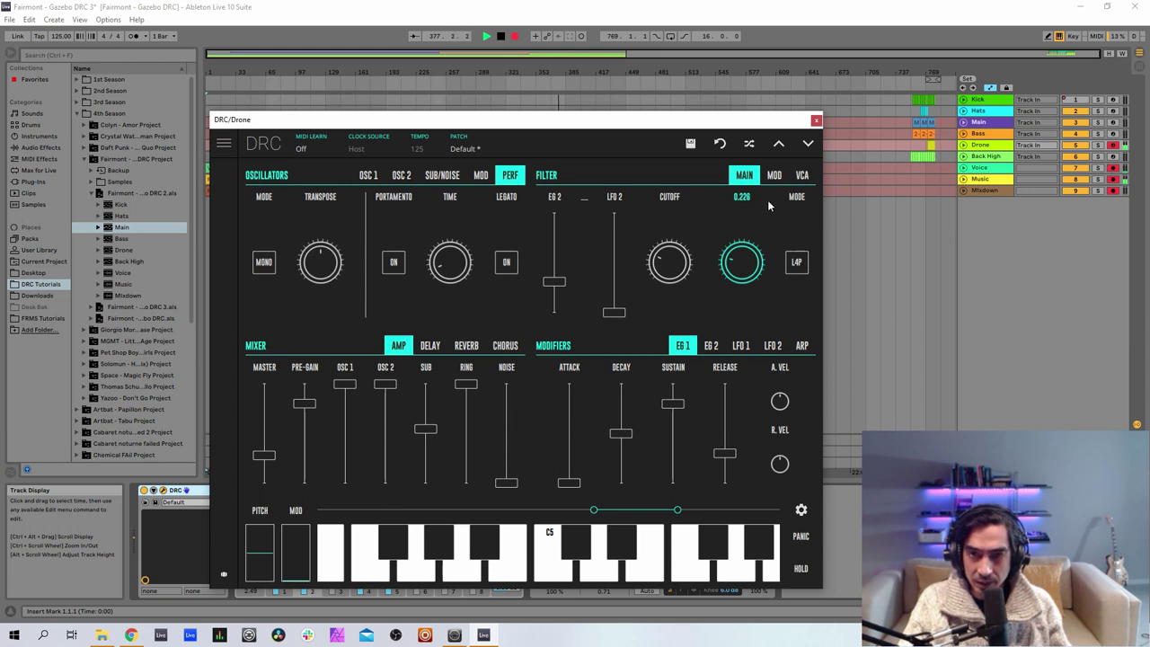
left_click_drag(768, 206, 764, 207)
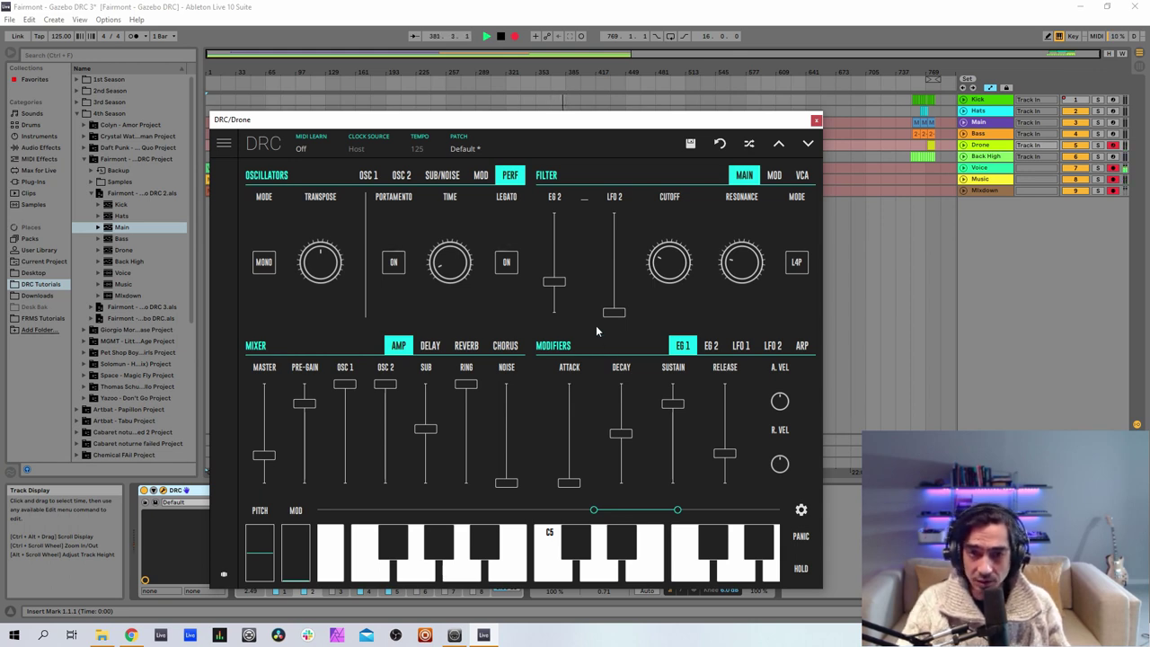
Step: Give EG 1 attack 0.151, then EG 2 attack about 0.44; both with minimum decay and full sustain
left_click_drag(571, 457, 627, 503)
left_click_drag(664, 437, 687, 415)
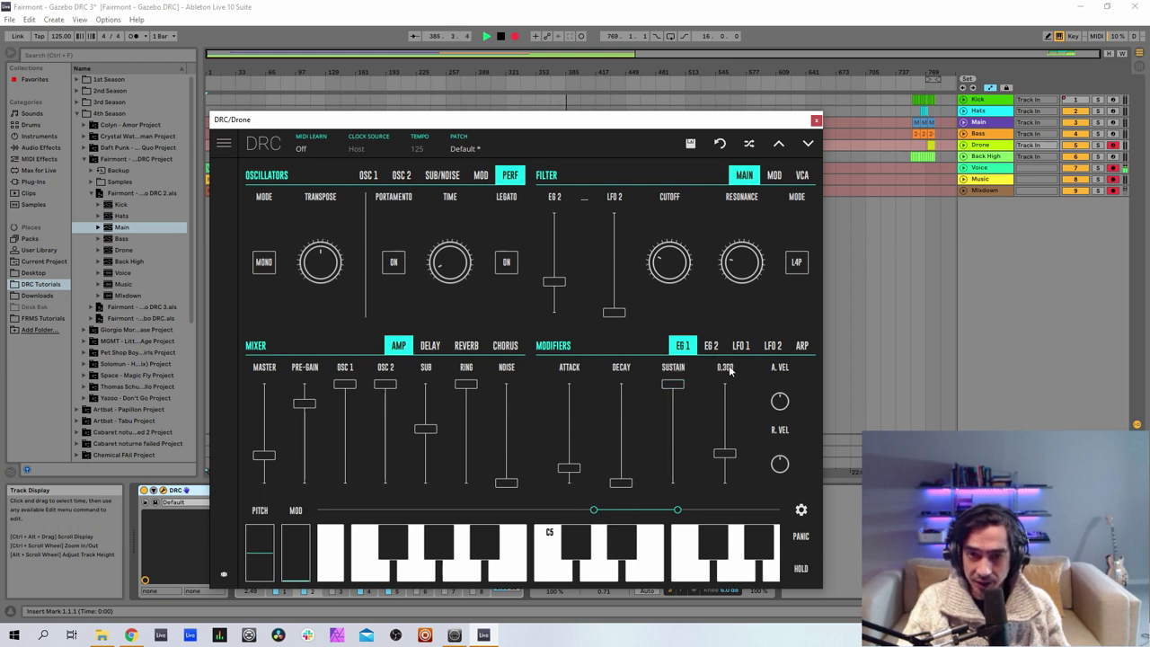
left_click(714, 348)
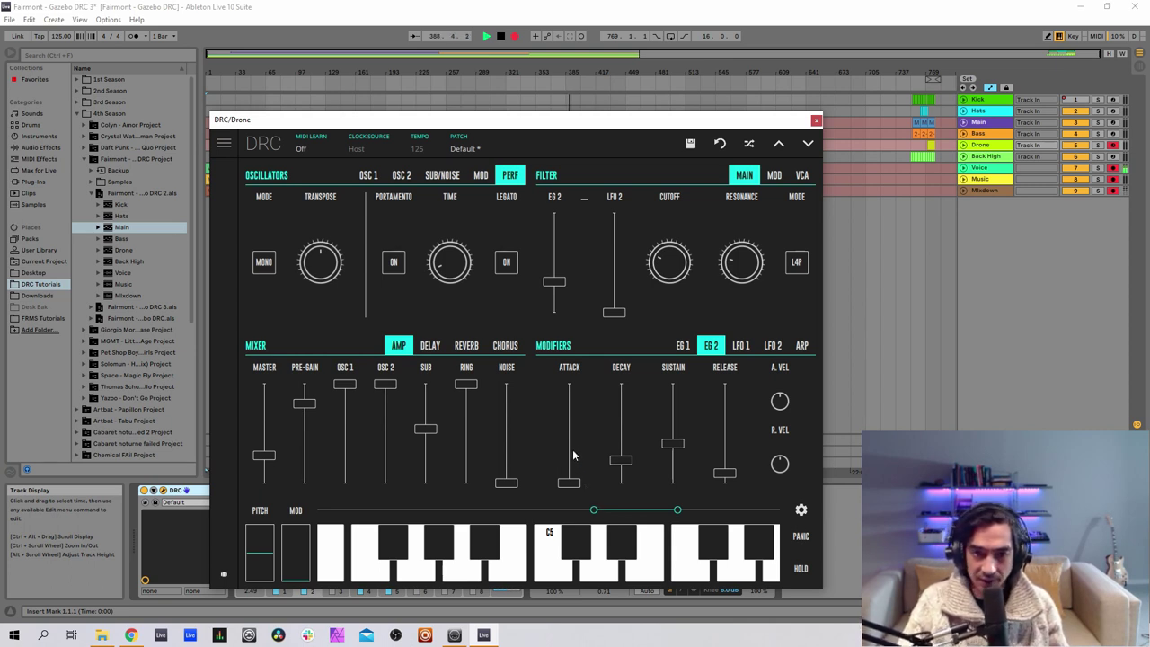
left_click_drag(572, 444, 602, 432)
left_click(621, 468)
left_click_drag(630, 518, 630, 518)
left_click_drag(672, 443, 666, 414)
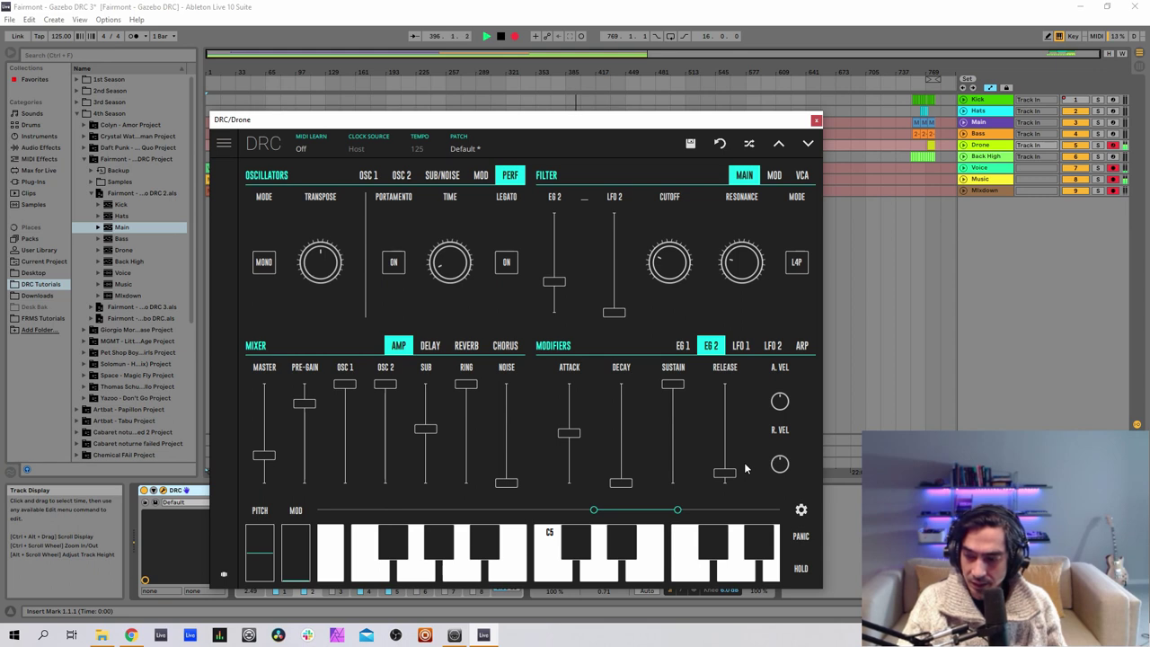
Step: Set up oscillator modulation with LFO 2 as the second source at amount 0.142
left_click(478, 176)
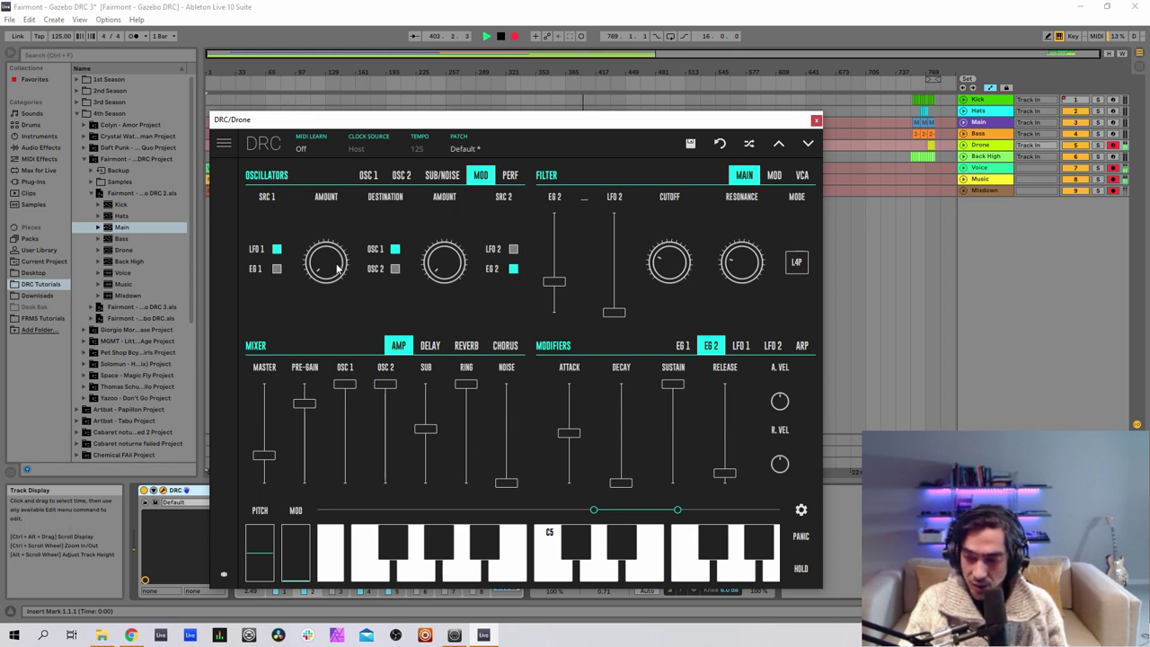
left_click_drag(338, 266, 341, 243)
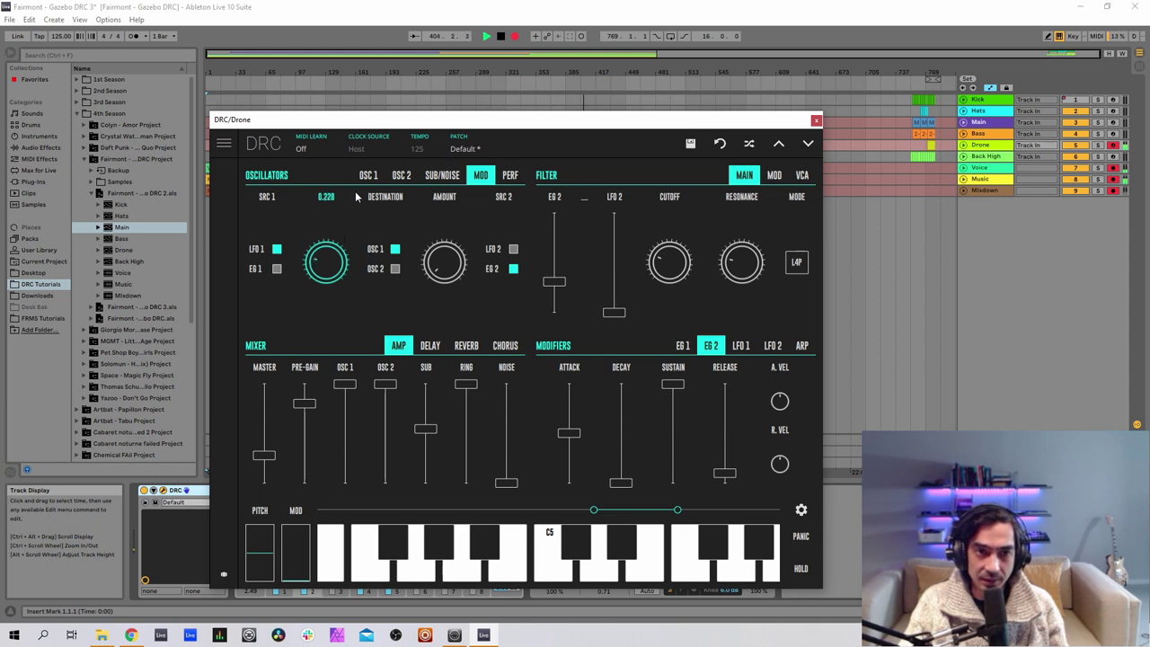
left_click_drag(355, 191, 354, 187)
left_click(515, 251)
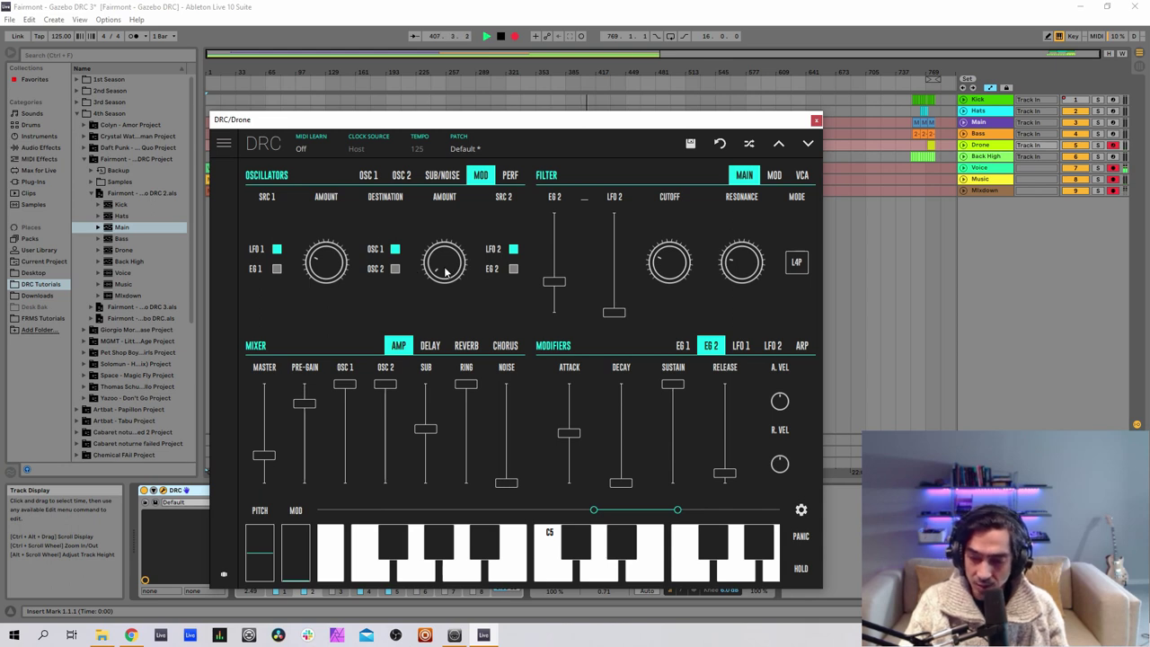
left_click_drag(447, 272, 470, 191)
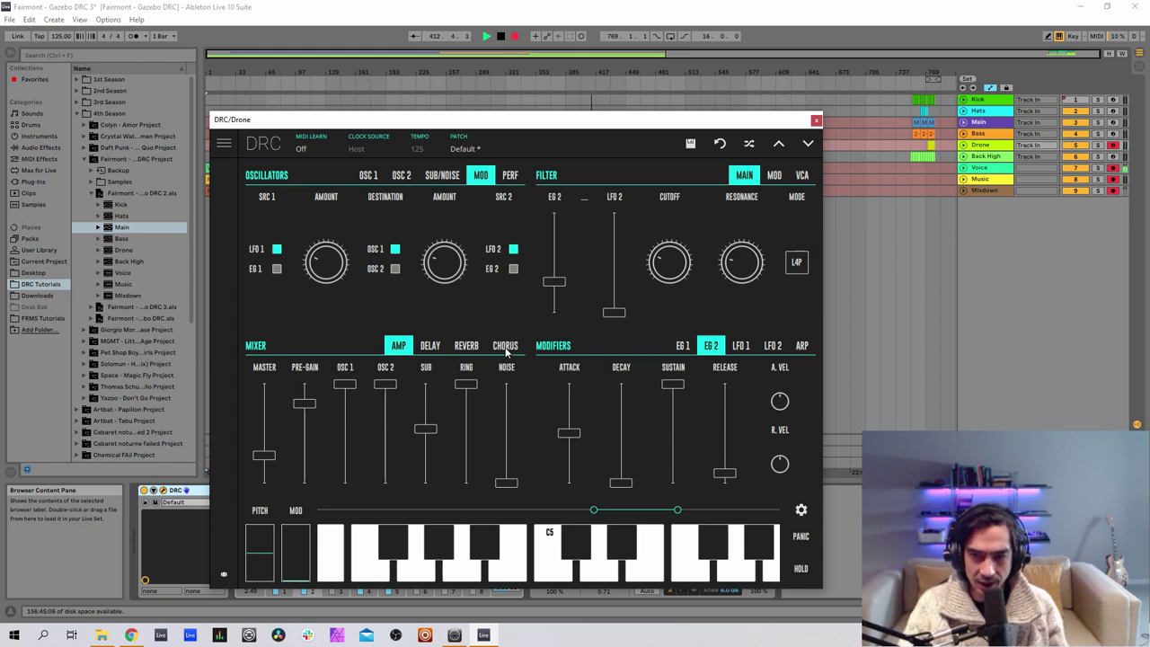
Step: Make LFO 2 a saw wave synced to 1/4
left_click(740, 347)
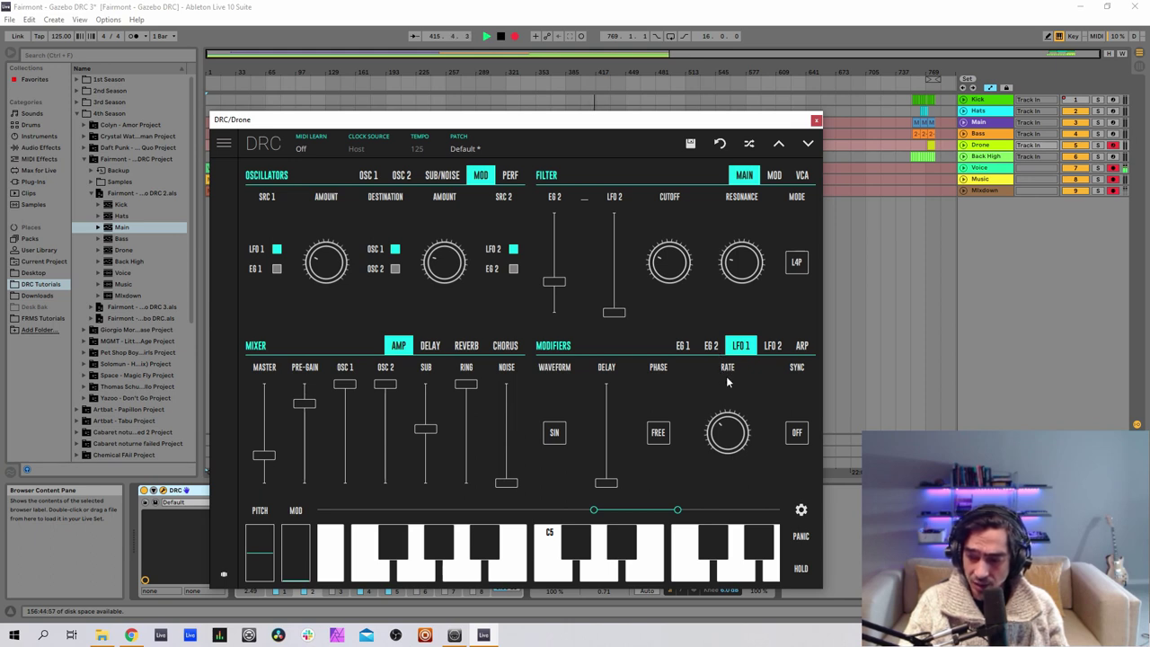
mouse_move(726, 432)
left_click(773, 346)
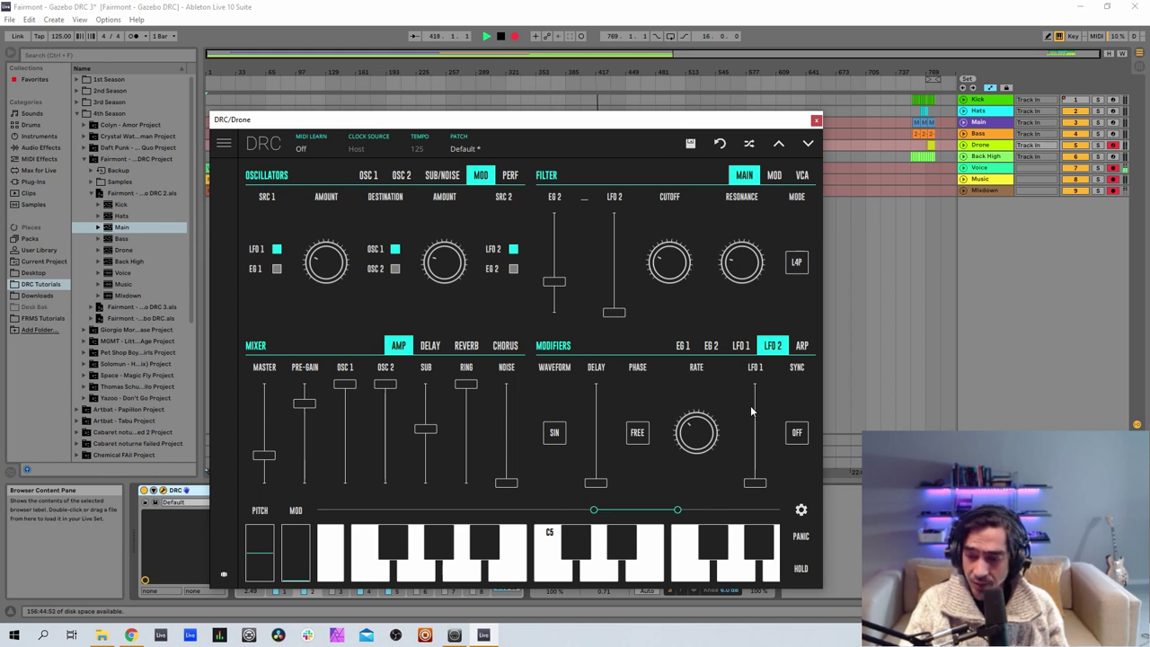
left_click(797, 432)
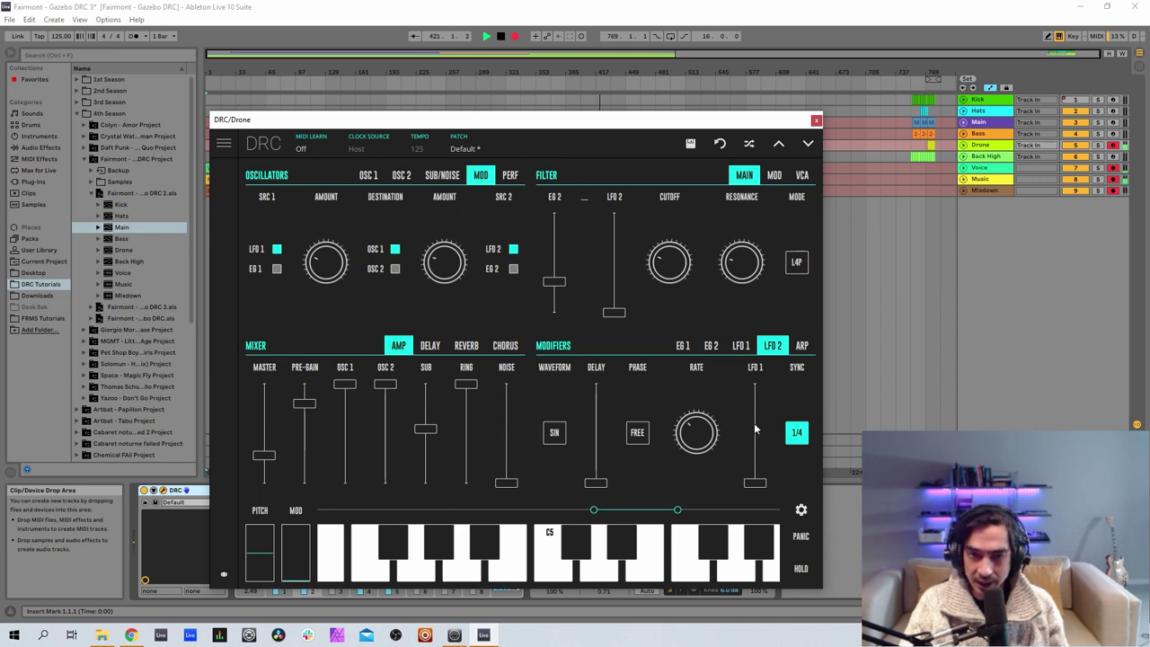
left_click(564, 435)
left_click(556, 419)
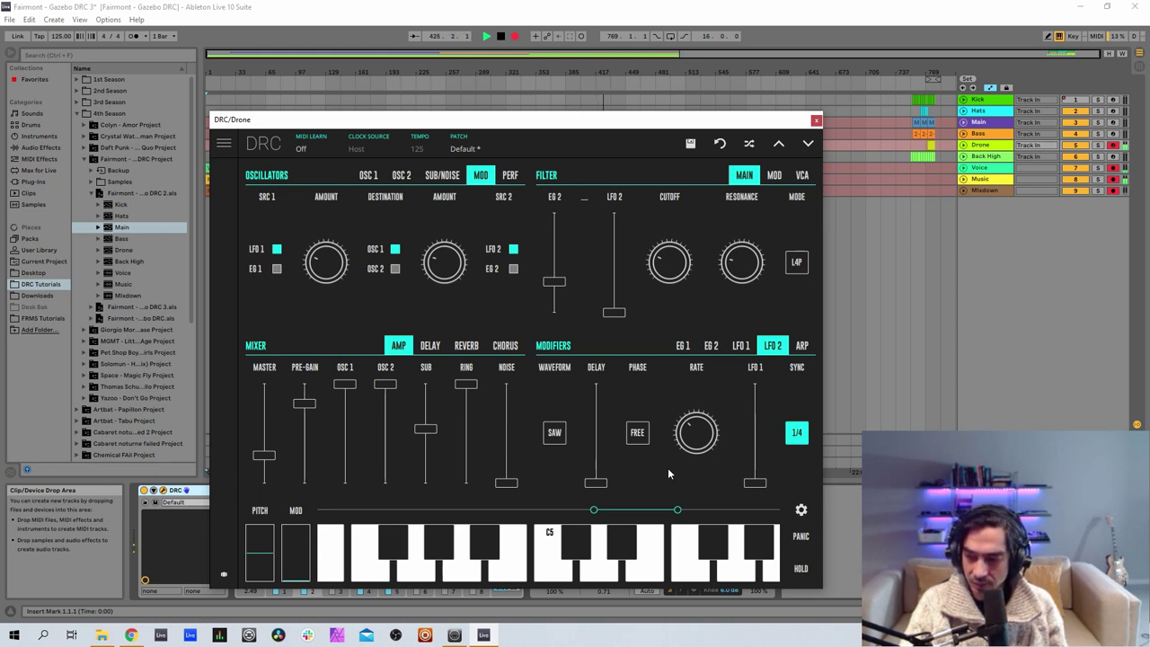
Step: Add reverb to the Drone patch with amount about 0.31 and decay raised to 0.444
left_click(464, 347)
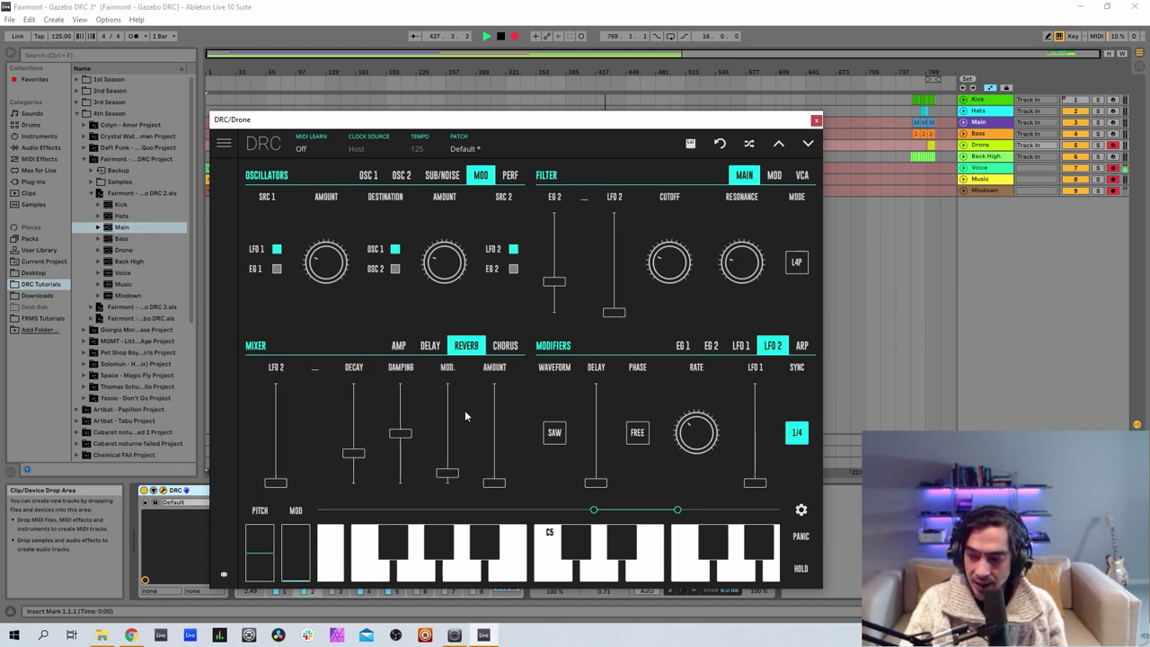
left_click(493, 454)
left_click_drag(509, 455, 520, 450)
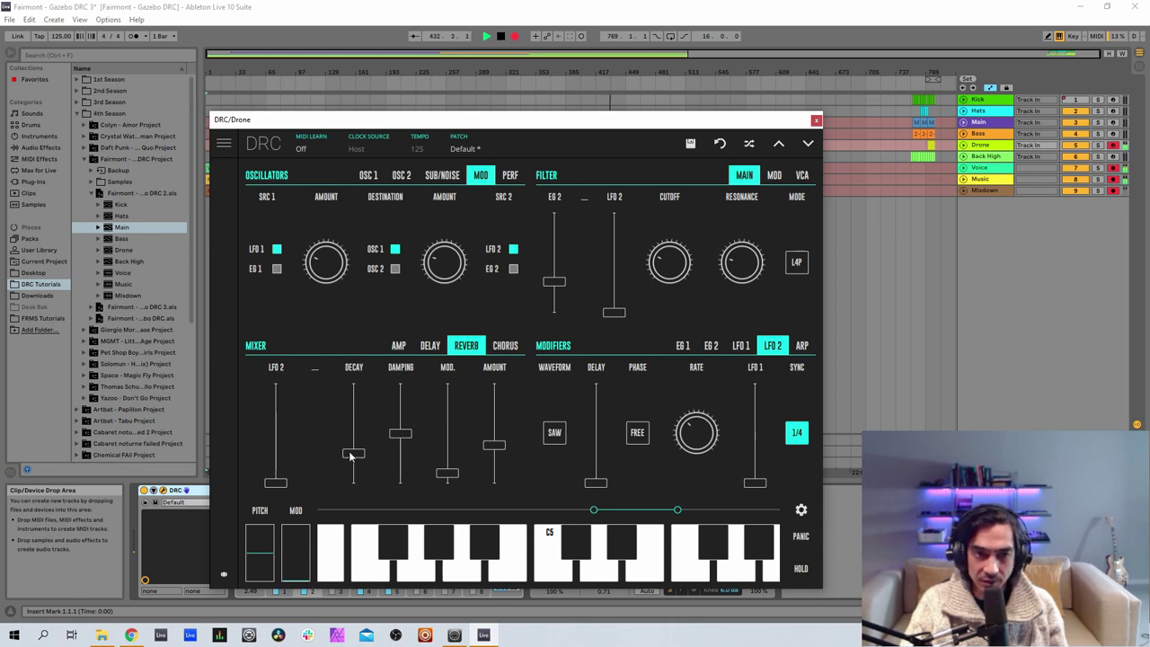
left_click_drag(351, 452, 485, 440)
Step: Turn the Drone chorus on with rate 0.237 and depth 0.815, then close the DRC window
left_click(502, 347)
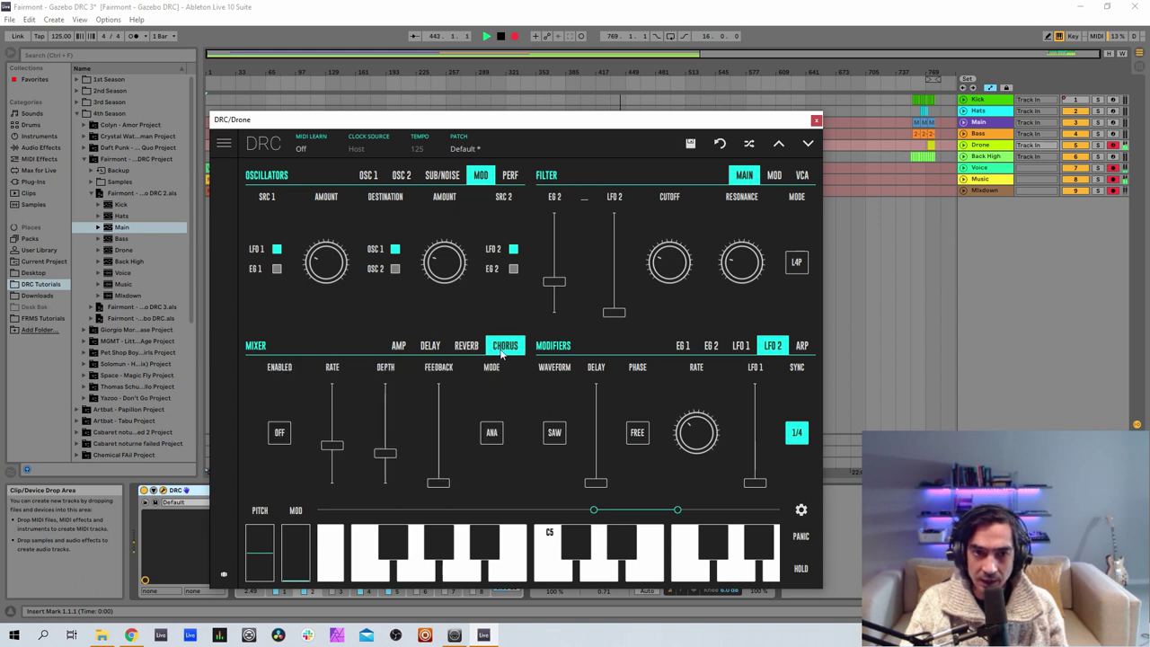
left_click(278, 438)
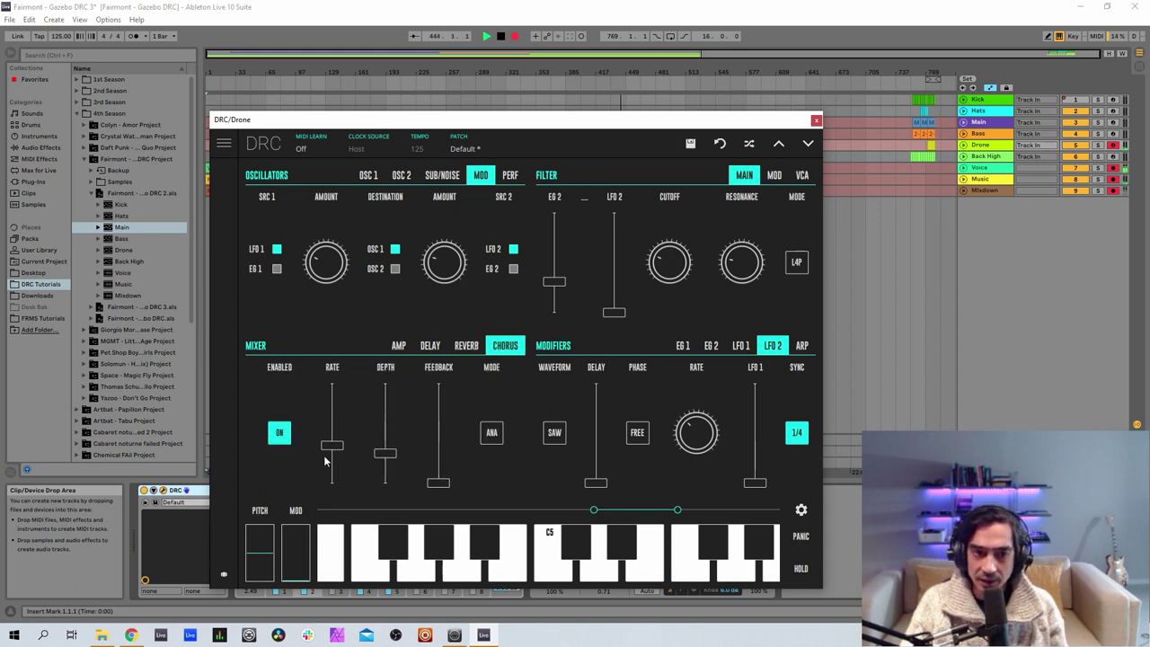
left_click_drag(331, 455, 333, 468)
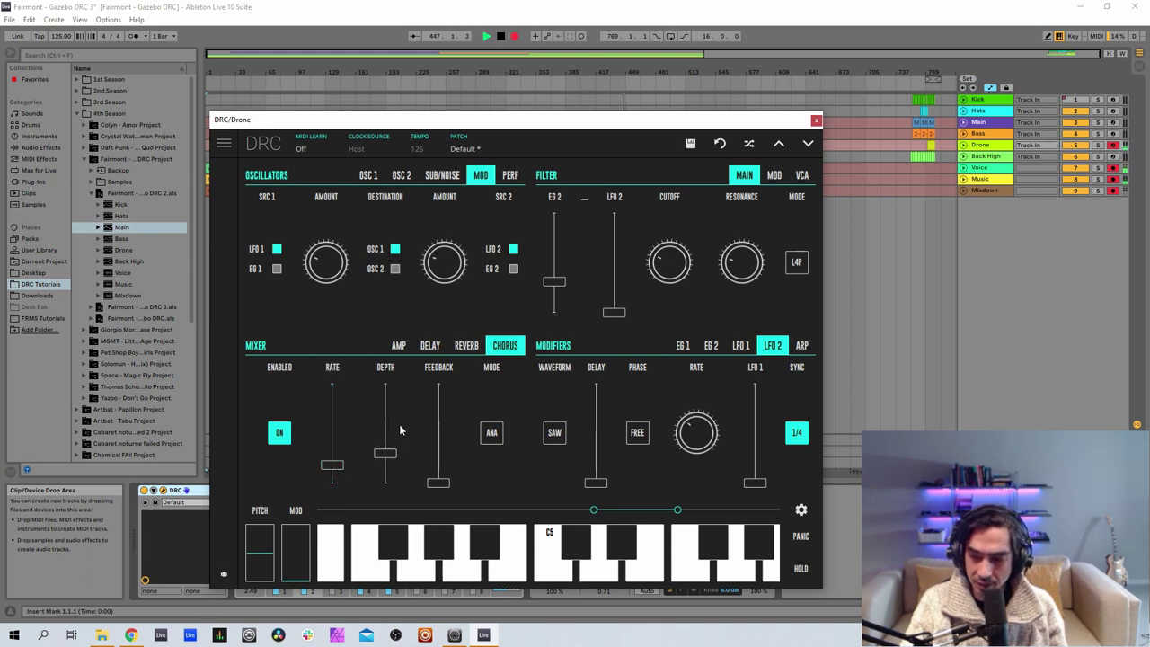
mouse_move(394, 416)
left_mouse_down()
mouse_move(385, 404)
mouse_move(387, 415)
left_mouse_up()
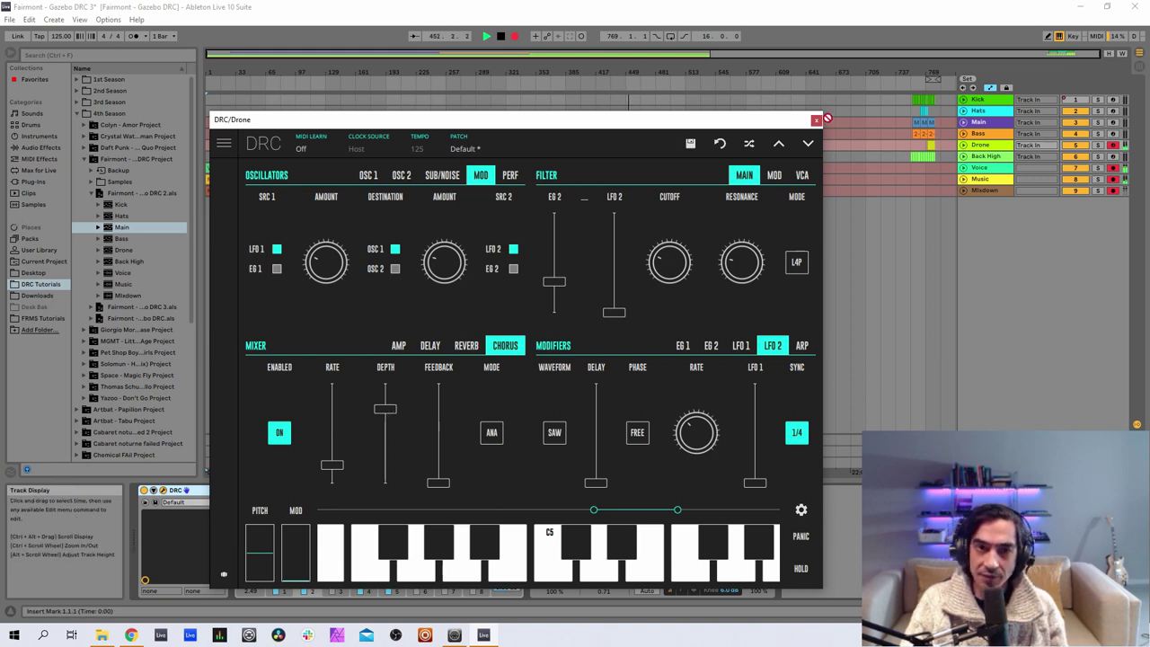
left_click(816, 122)
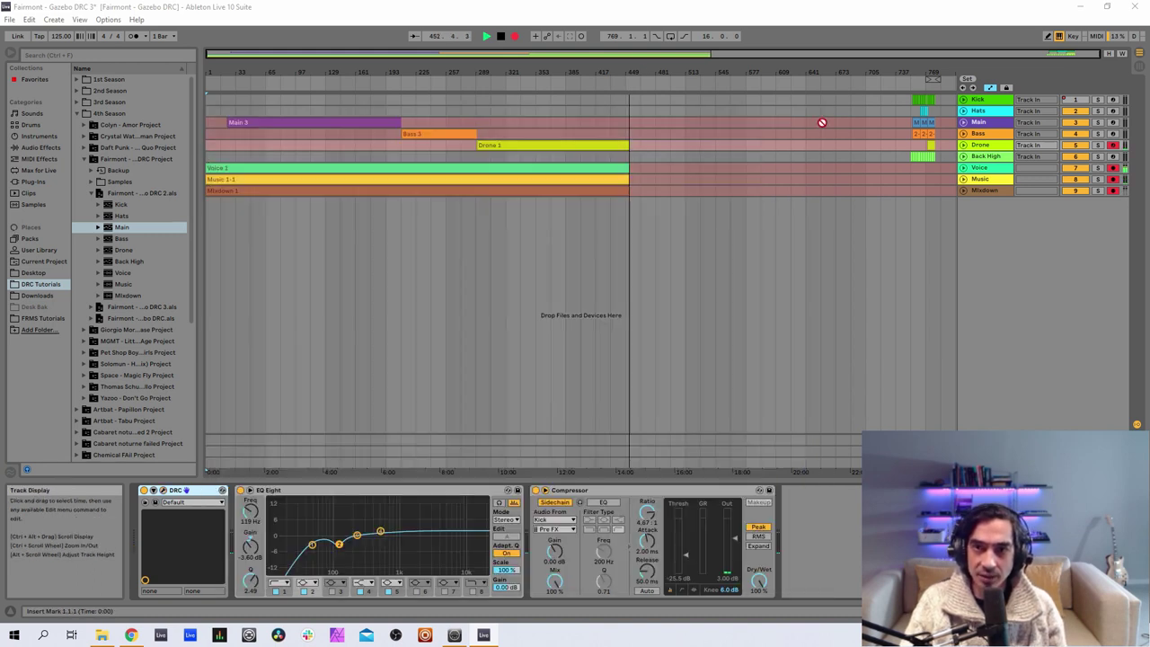
Step: Arm the Back High track for recording in place of Drone
left_click(1112, 156)
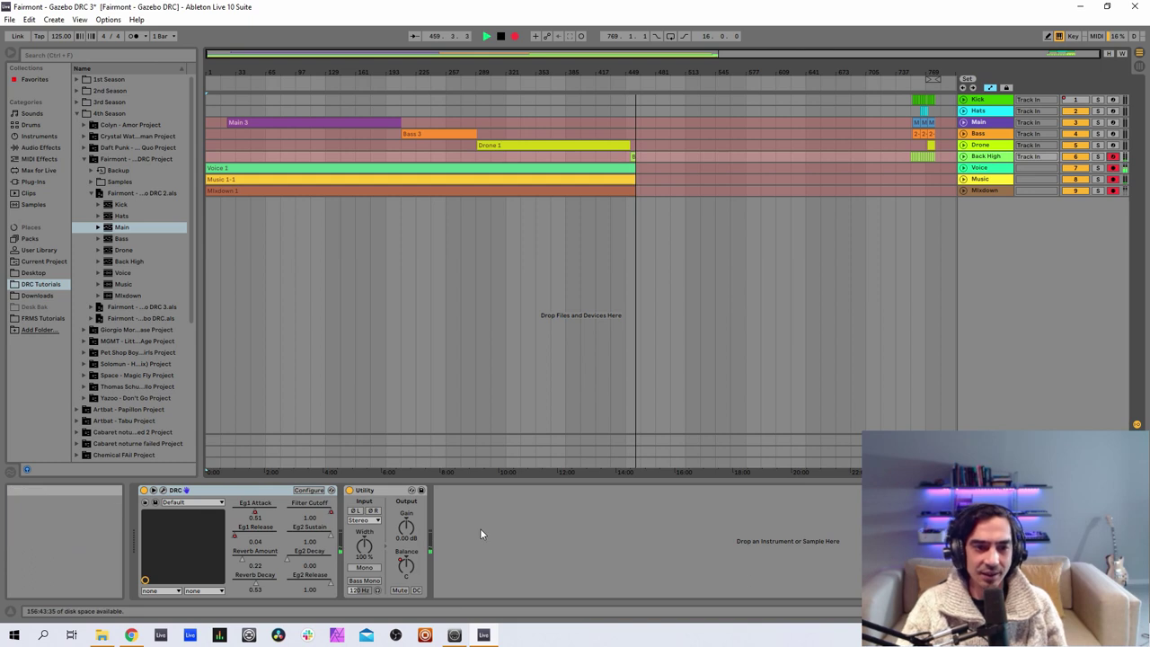
Step: Open Back High's DRC window, reposition it and load the Local Default patch
left_click(165, 491)
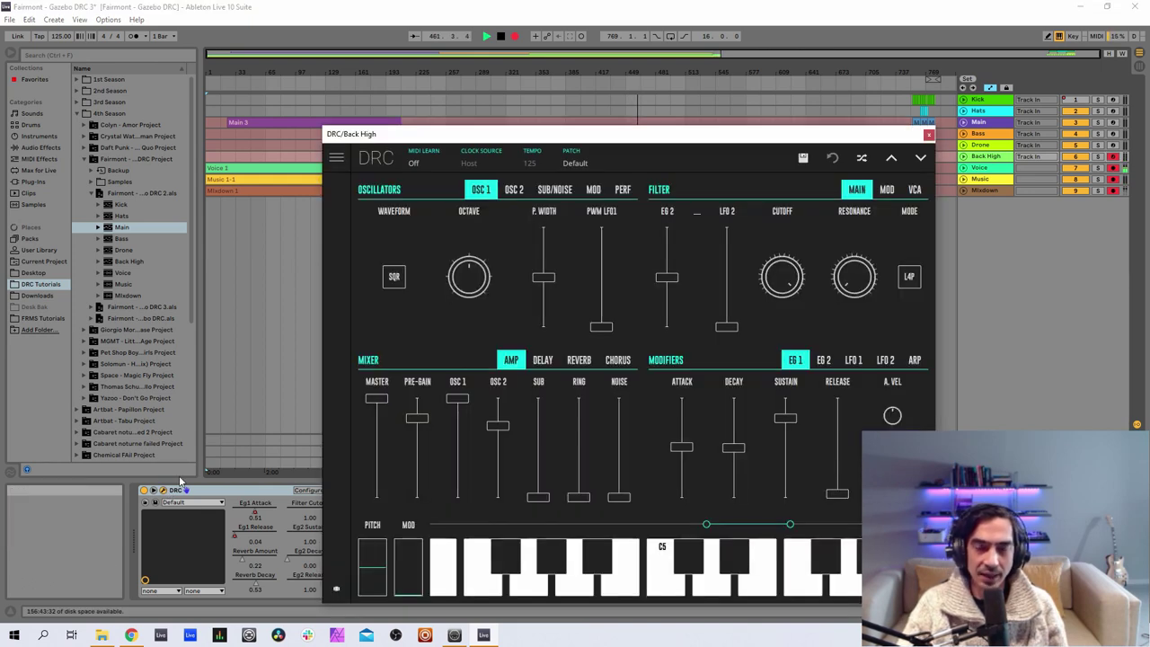
left_click_drag(650, 134, 537, 80)
left_click(520, 112)
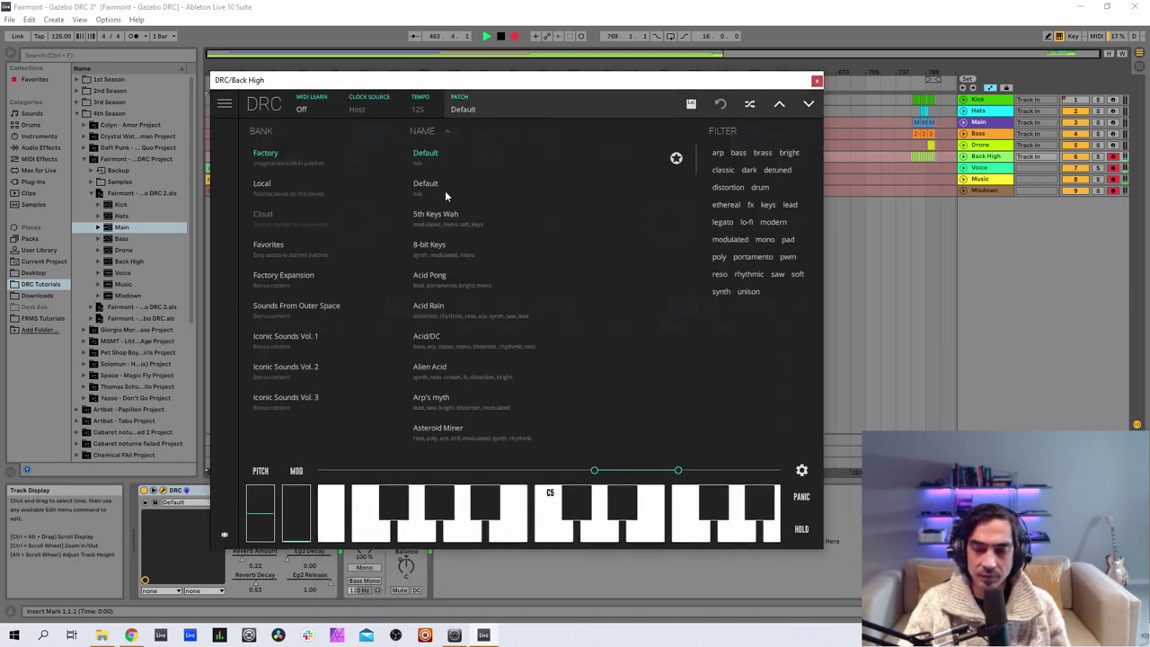
left_click(445, 190)
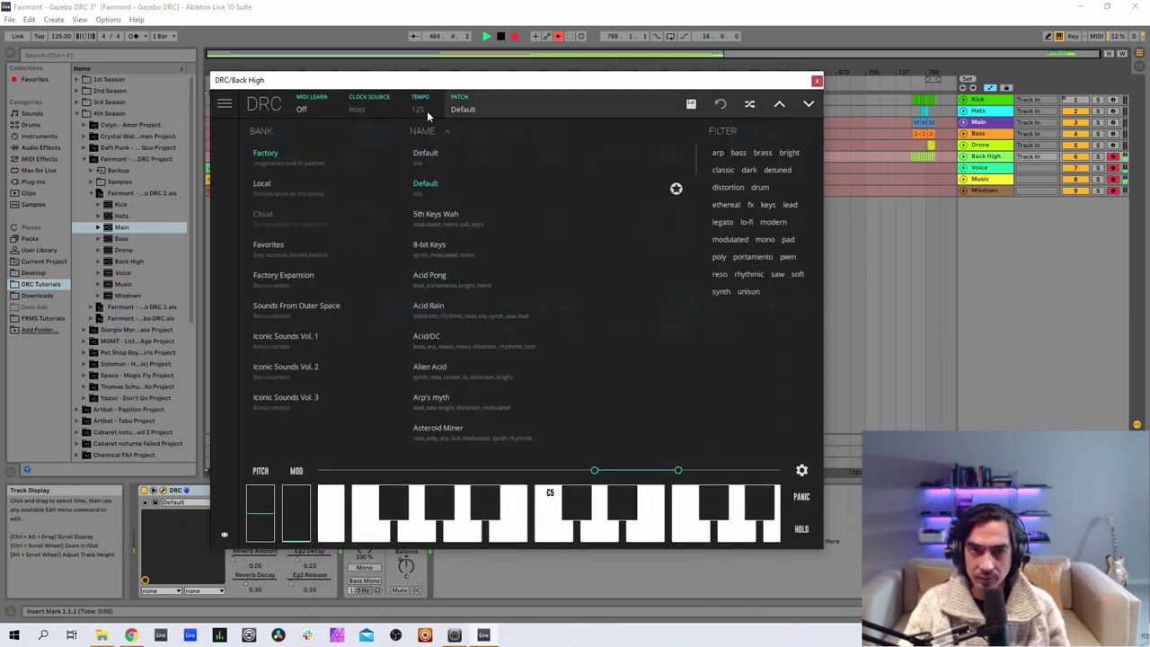
left_click(480, 90)
left_click_drag(488, 80, 510, 100)
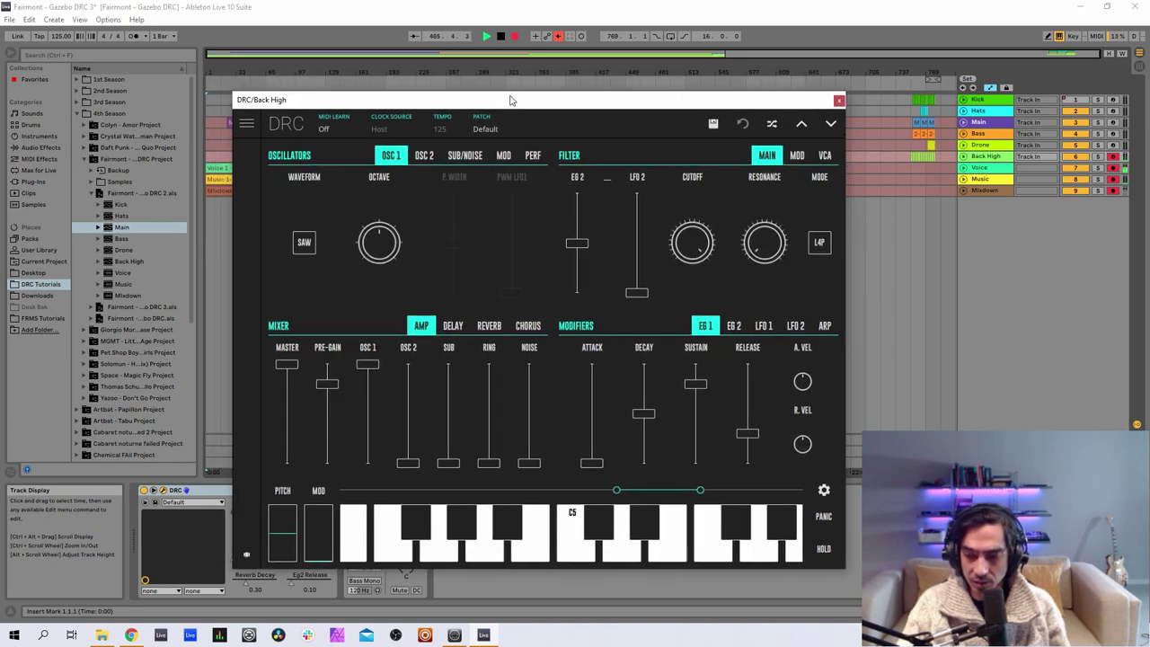
Step: Switch Back High's oscillator 1 to a square wave and mix oscillator 2 in at 0.766
left_click(313, 246)
left_click(304, 231)
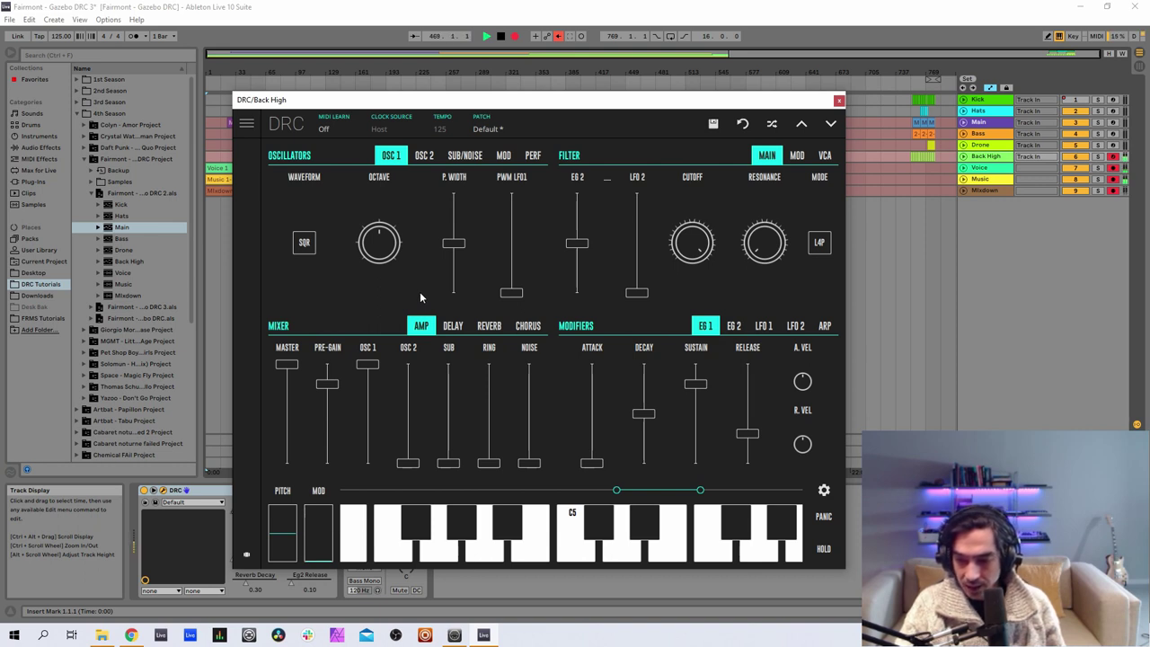
left_click(424, 155)
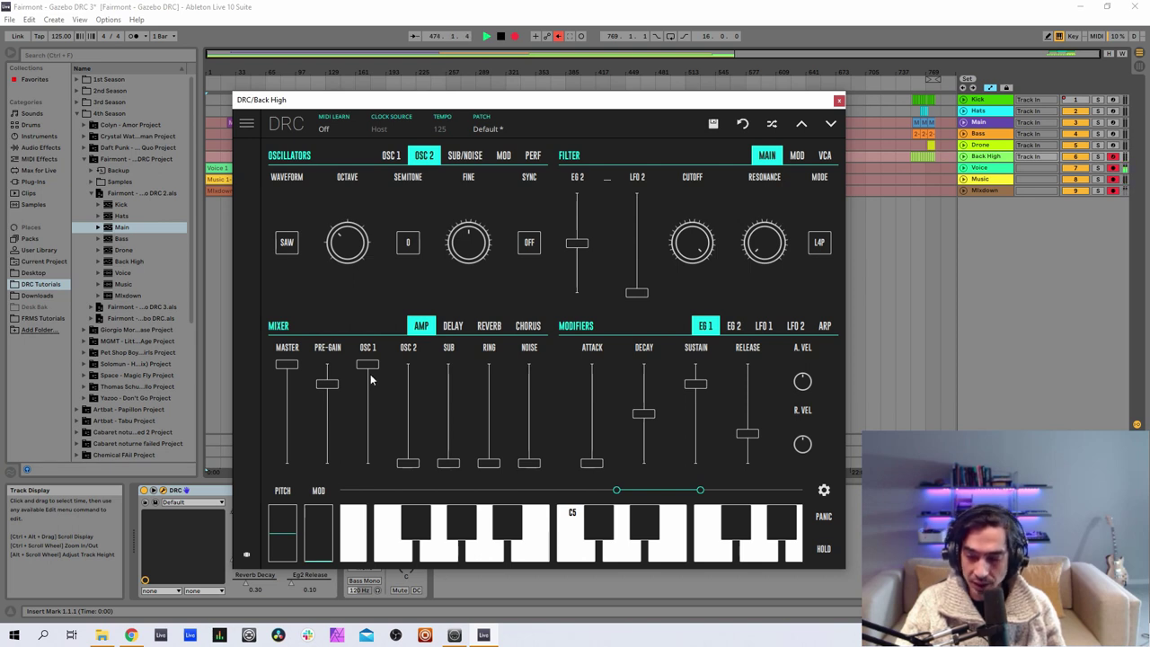
mouse_move(330, 356)
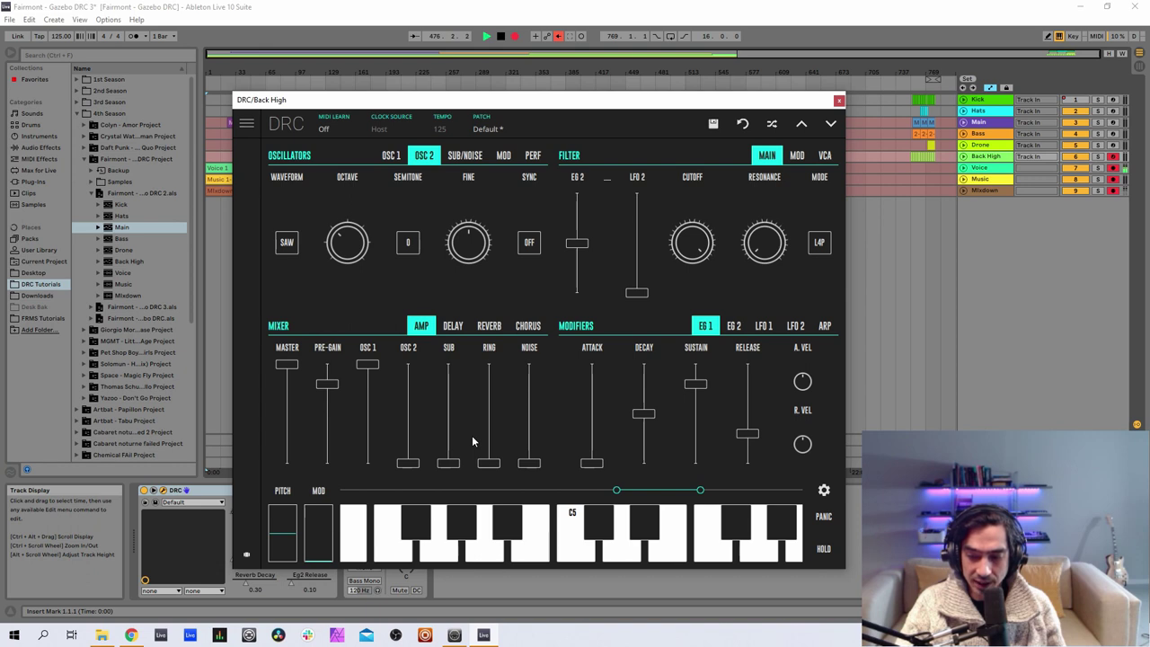
left_click_drag(404, 428, 427, 396)
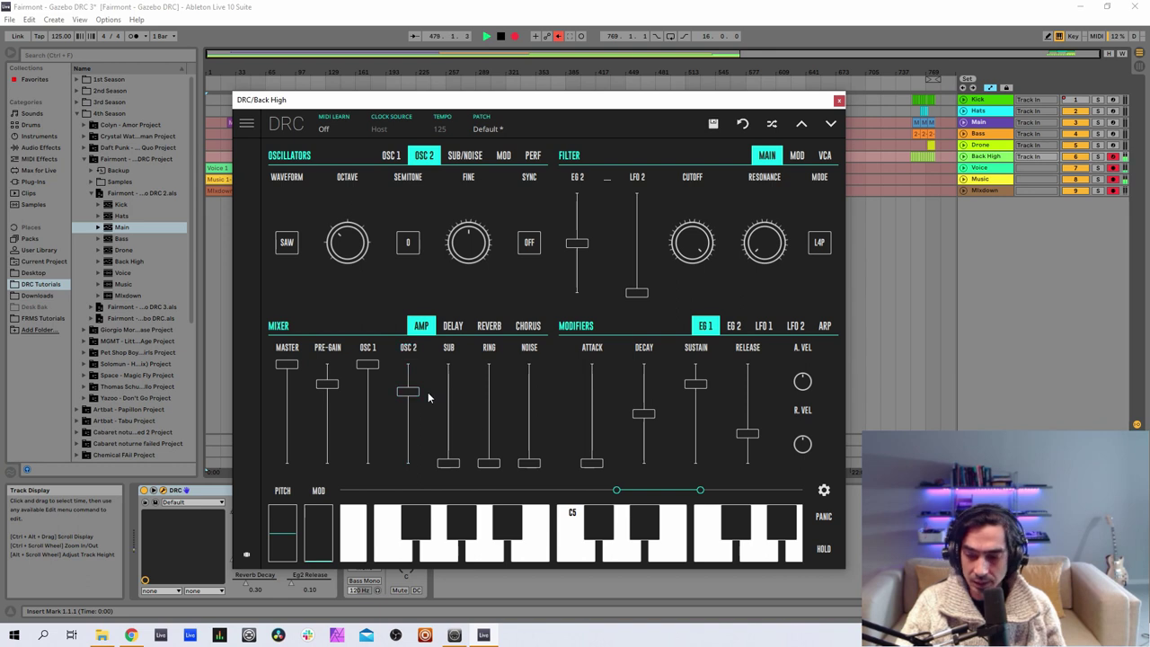
Step: Set Back High's filter cutoff to 0.522 and lengthen the EG 1 release to about 0.58
left_click(686, 243)
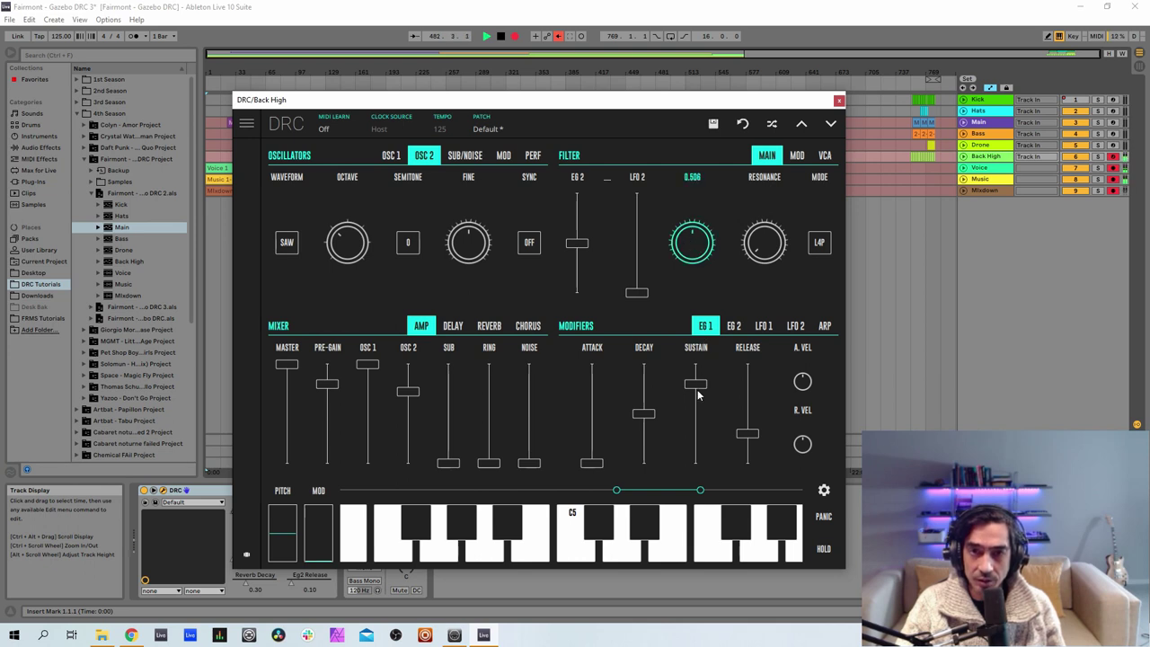
left_click_drag(681, 417, 705, 404)
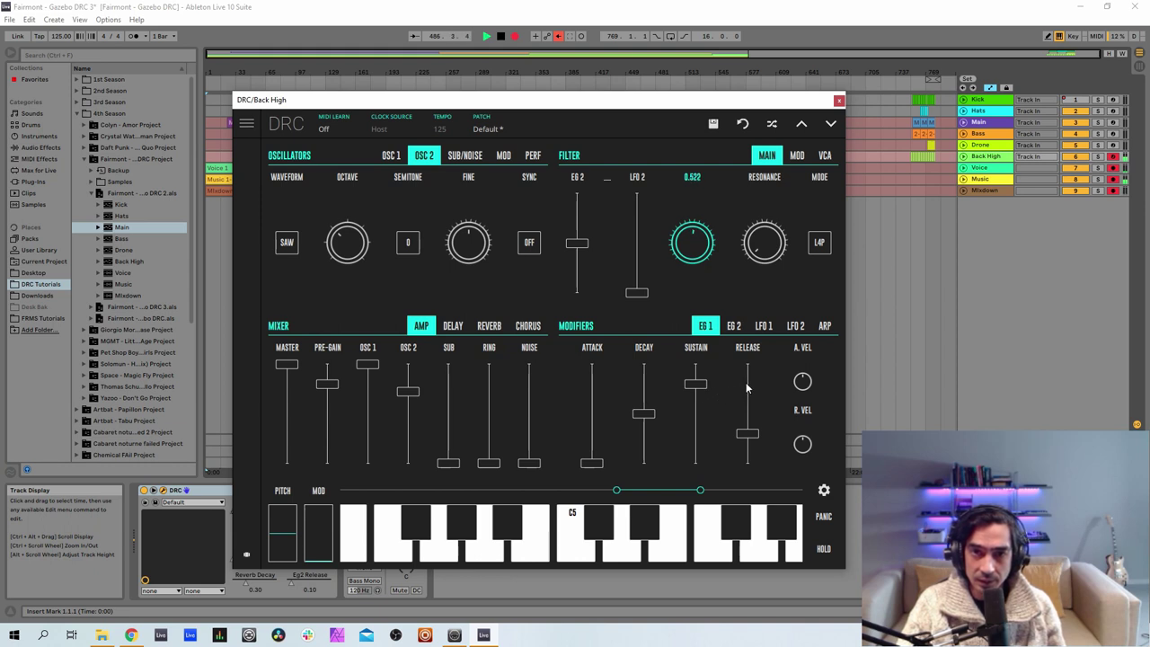
left_click_drag(746, 386, 749, 389)
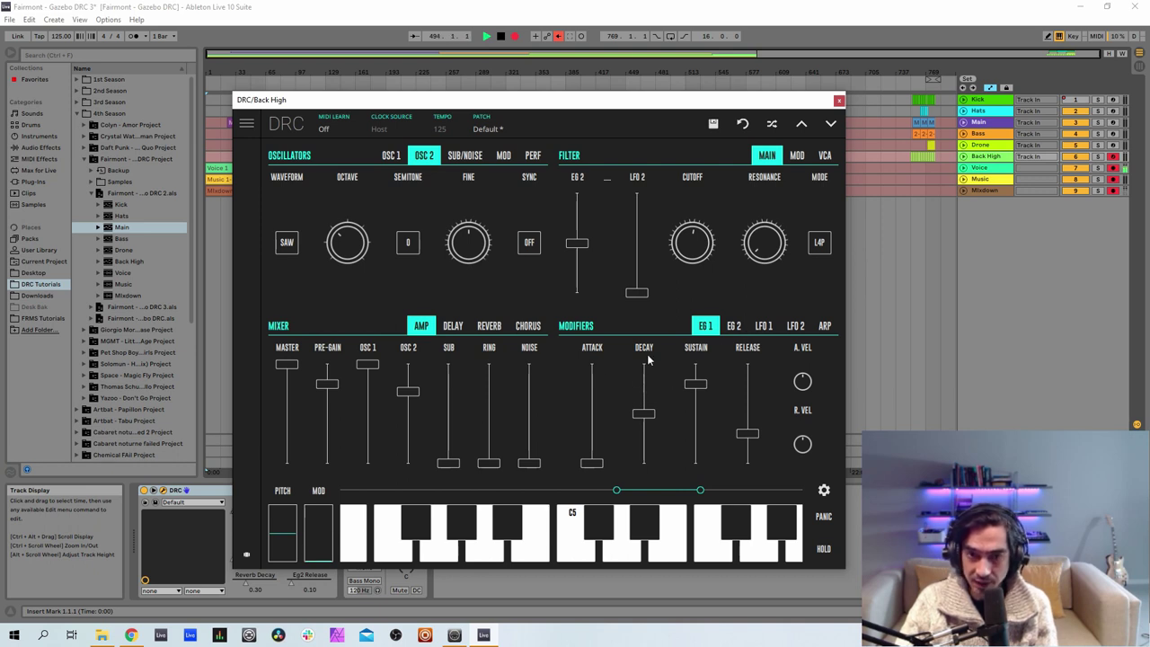
mouse_move(743, 353)
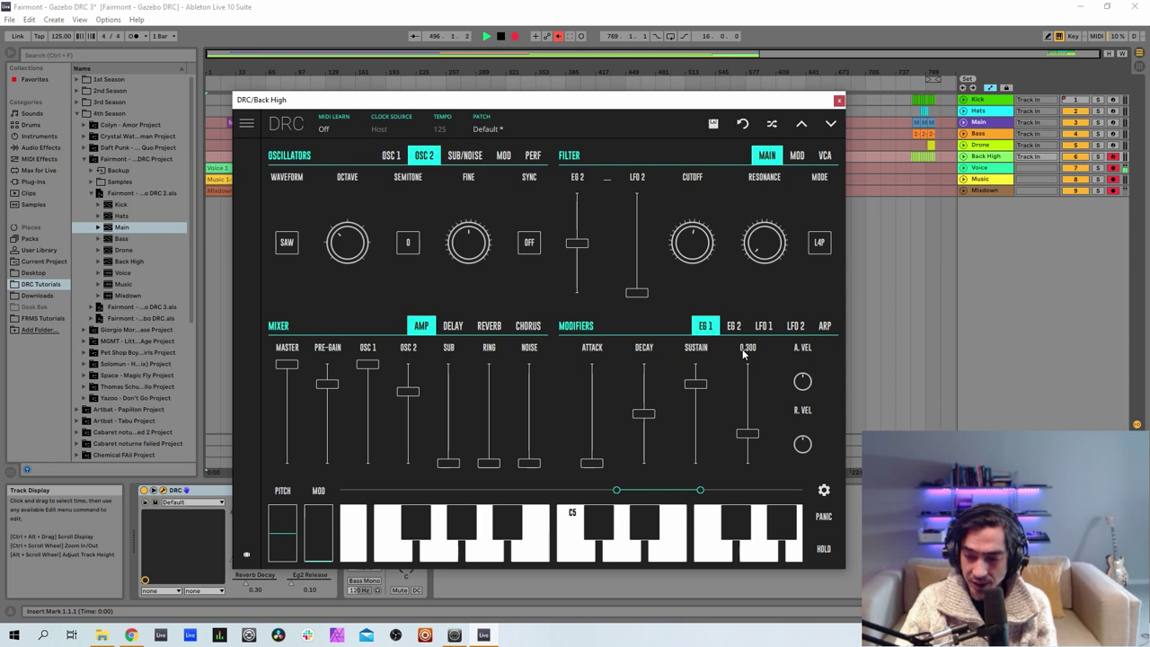
left_click_drag(747, 433, 765, 409)
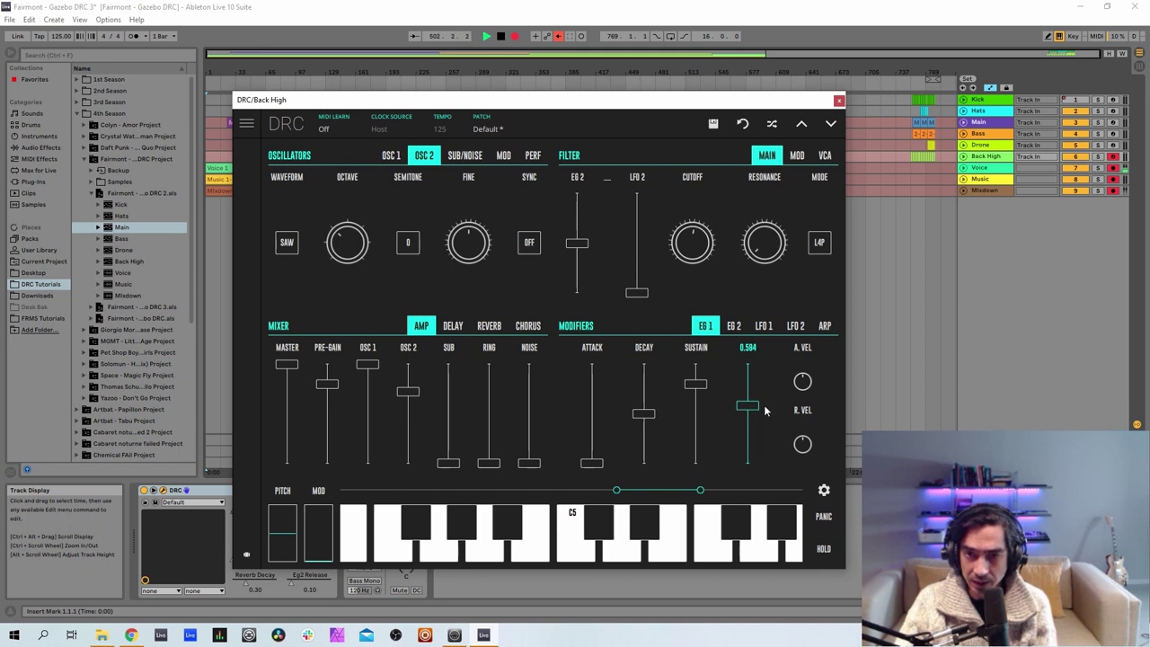
Step: Give EG 2 minimum decay with maximum sustain and release, then bring up the mixer's reverb settings
left_click(734, 325)
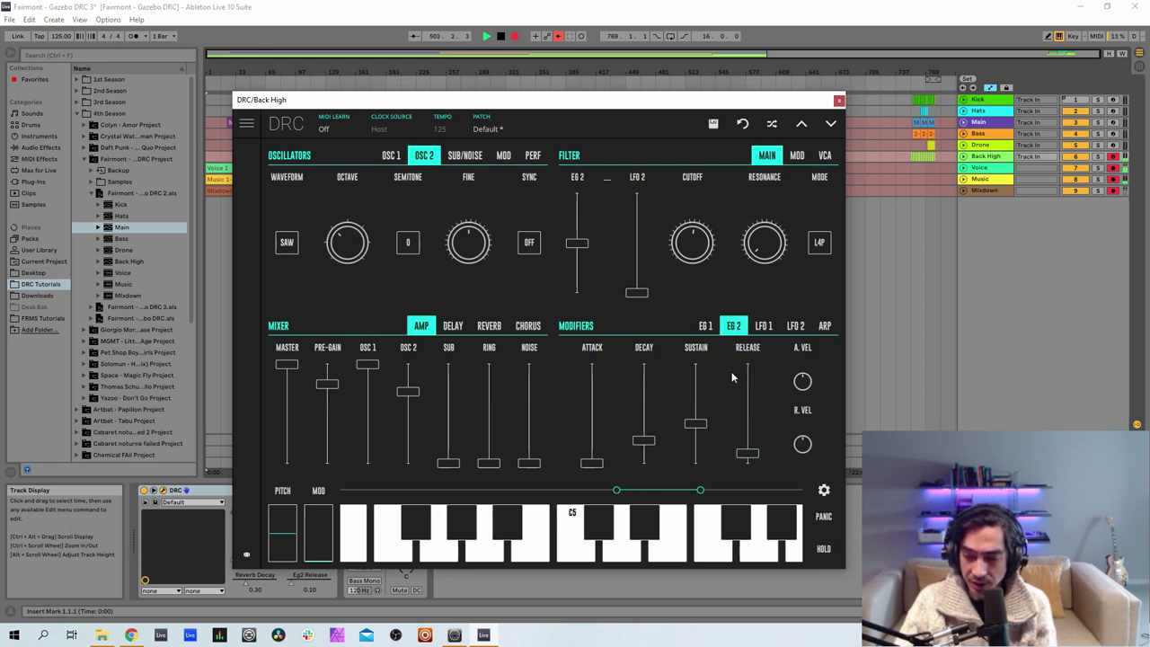
left_click_drag(647, 453, 648, 466)
left_click_drag(689, 390, 708, 347)
left_click_drag(746, 453, 746, 364)
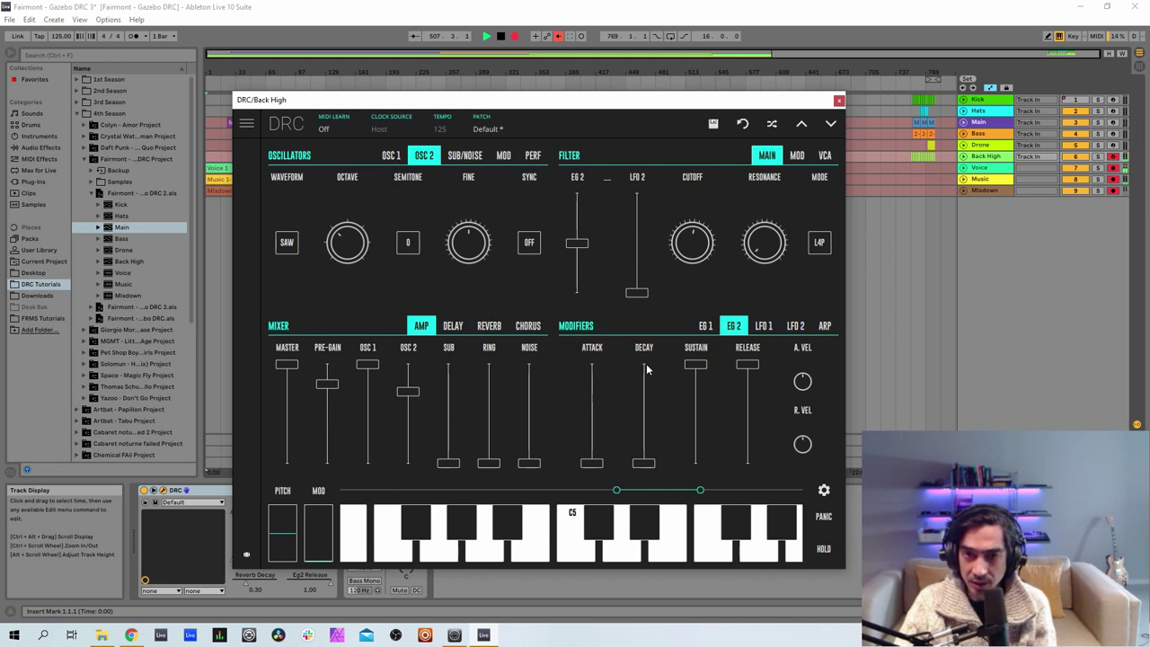
left_click(504, 325)
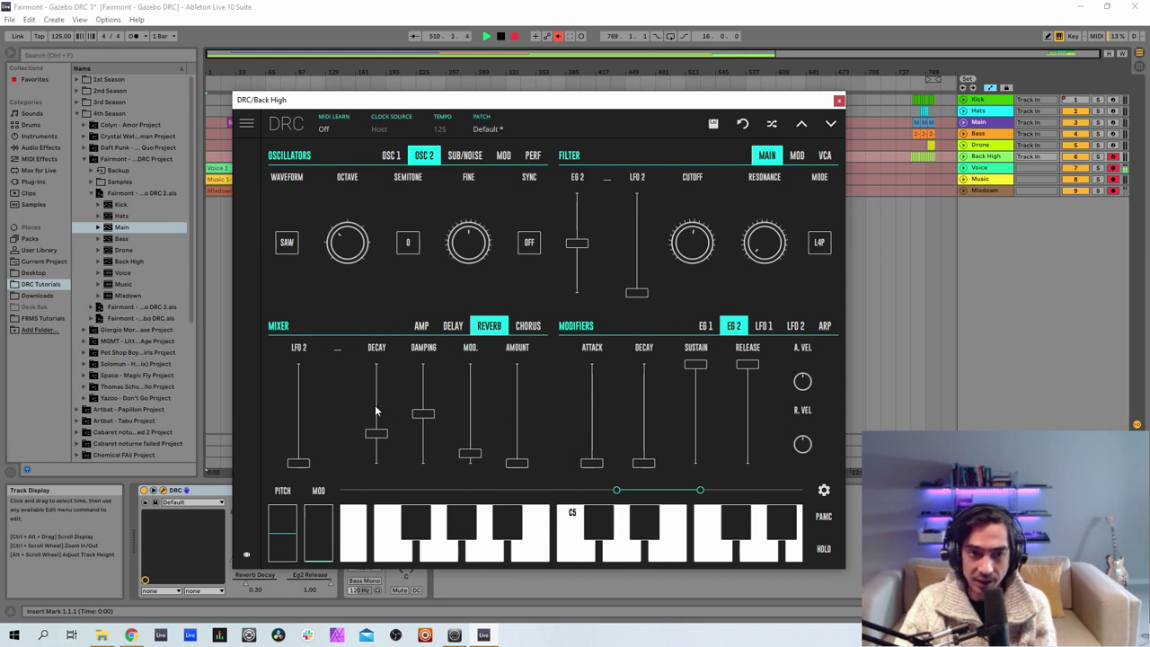
Step: Raise the Back High DRC reverb decay to about 0.53 and the reverb amount to about 0.17
left_click_drag(378, 400, 382, 412)
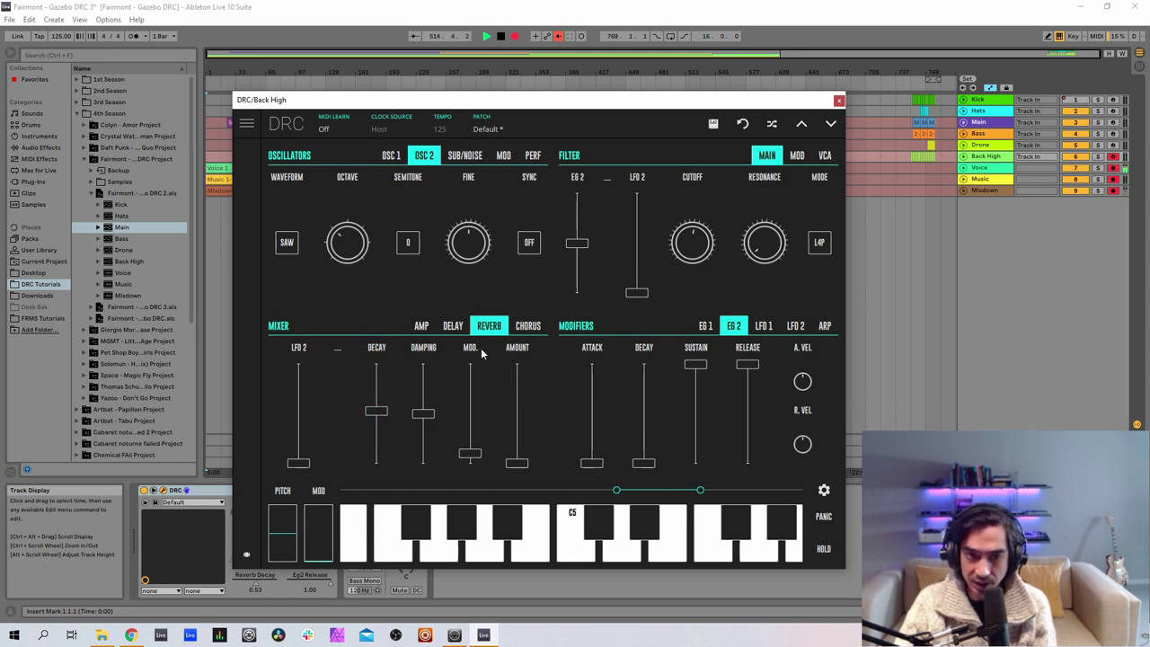
left_click_drag(520, 461, 530, 446)
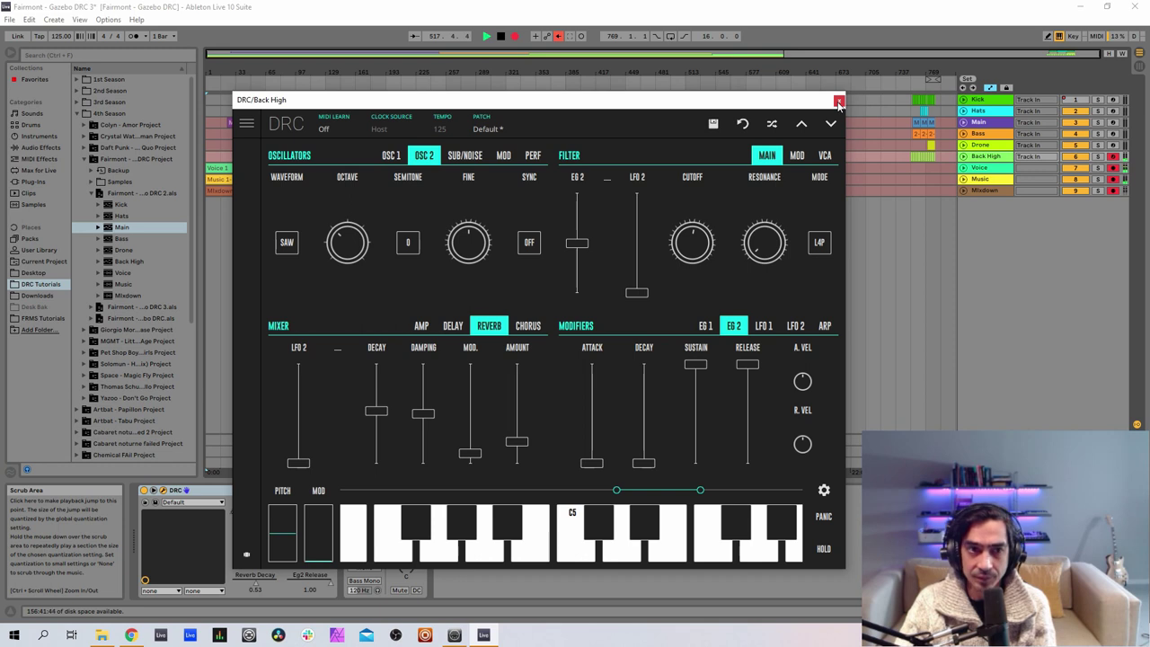
Step: Load the saved Back High patch as a new reference track and show its DRC window
left_click(838, 101)
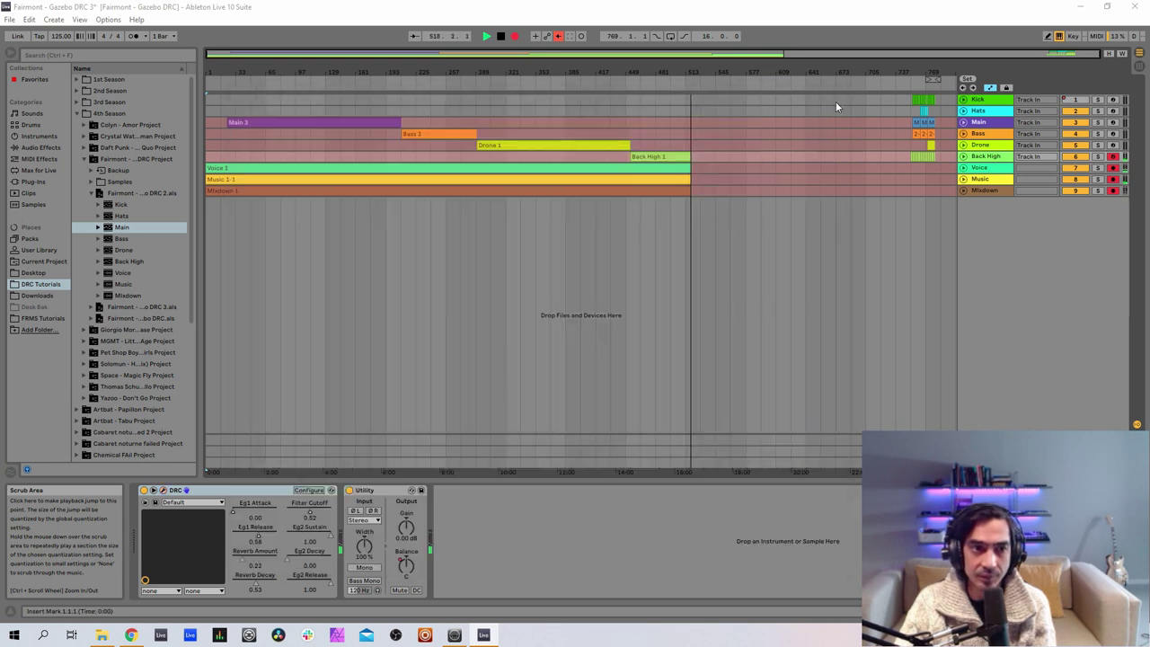
left_click(124, 261)
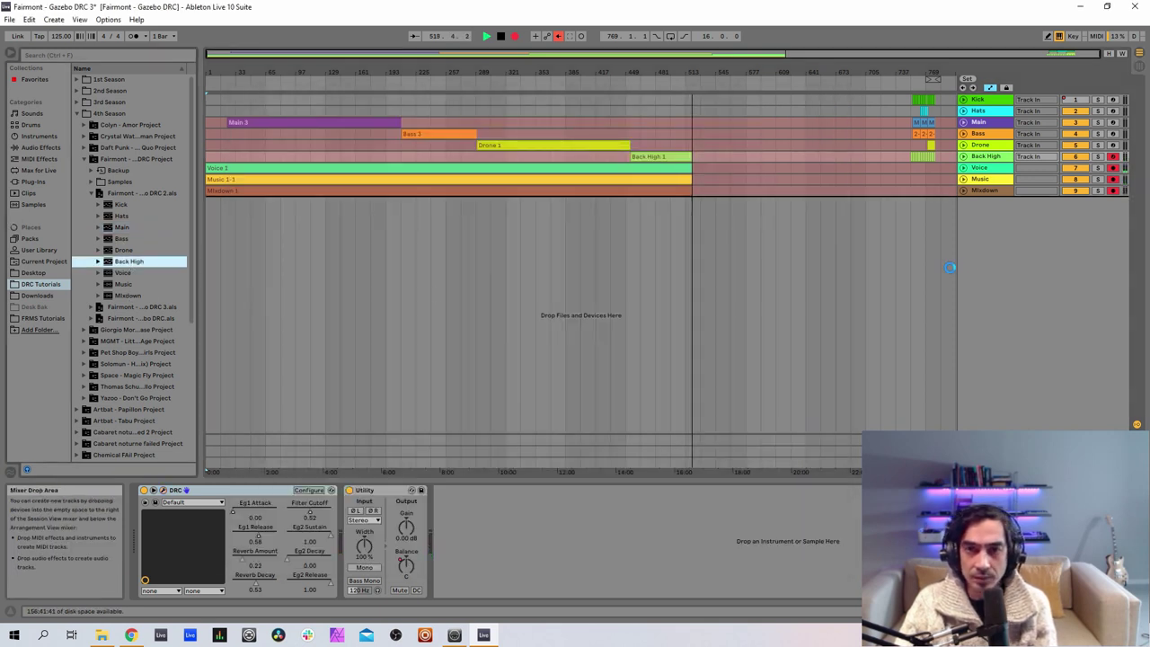
key("Return")
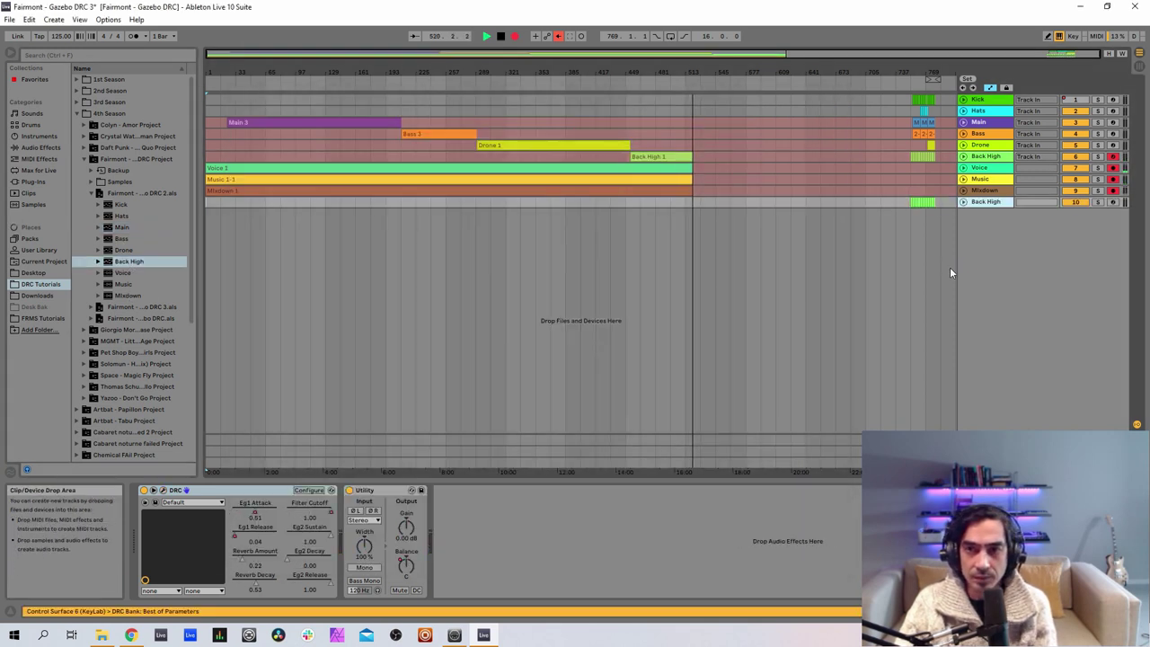
left_click(163, 491)
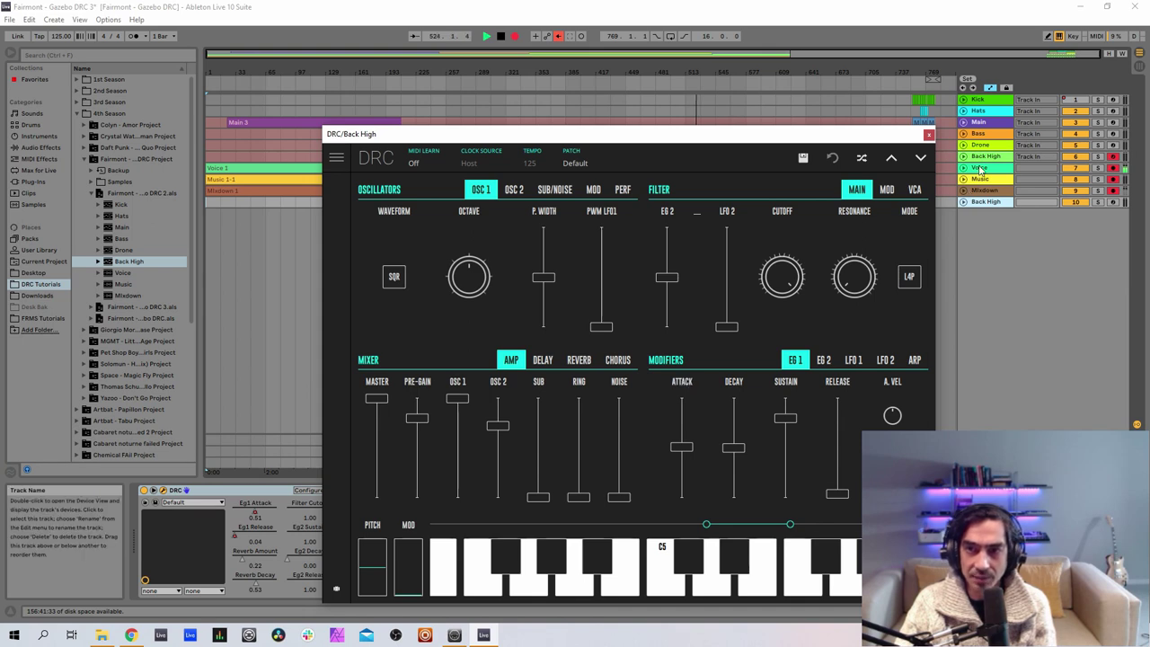
Step: Compare the edited Back High patch's EG 1 and PERF settings against the reference, then close the edited window
left_click(989, 158)
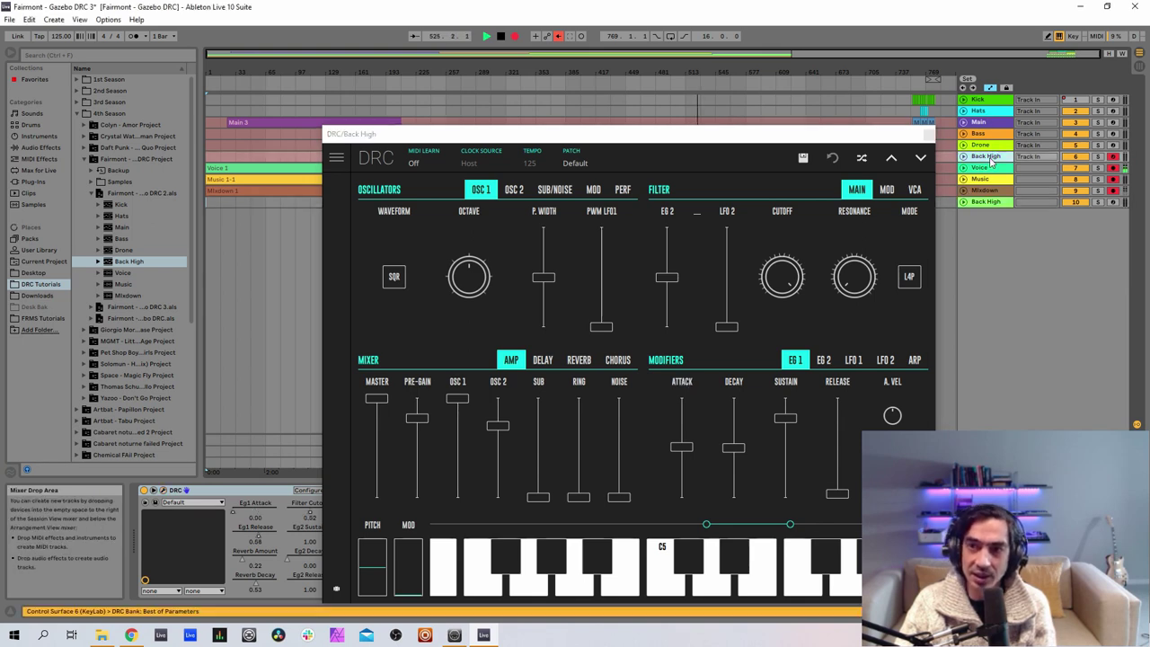
left_click(174, 492)
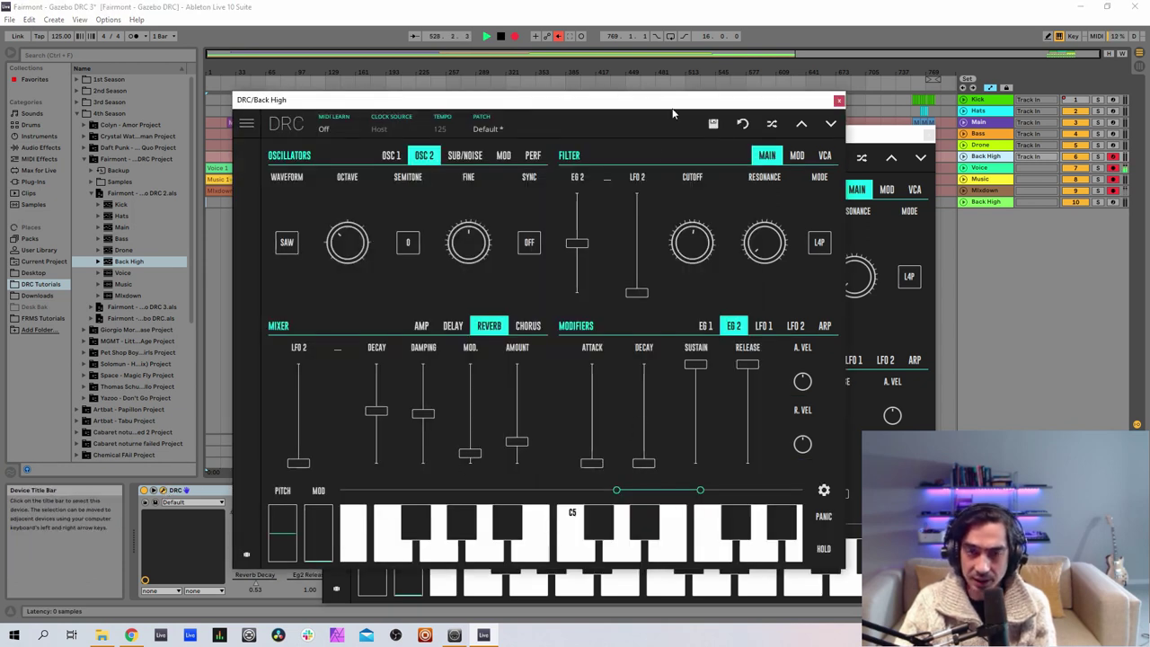
left_click_drag(672, 112, 486, 105)
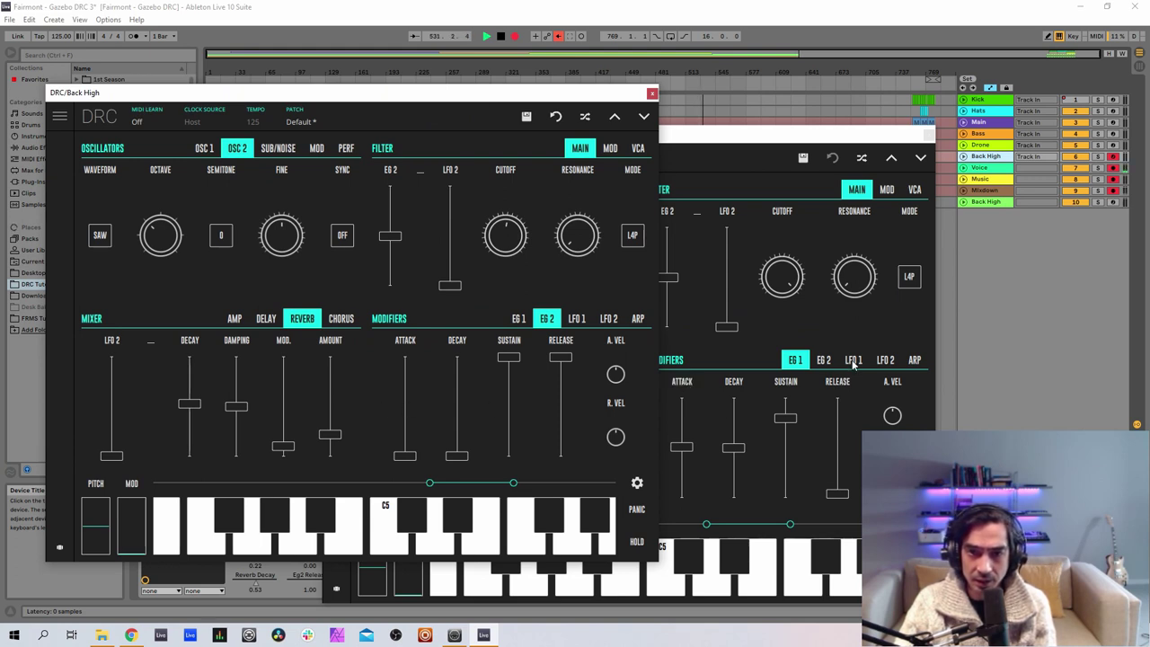
left_click(521, 320)
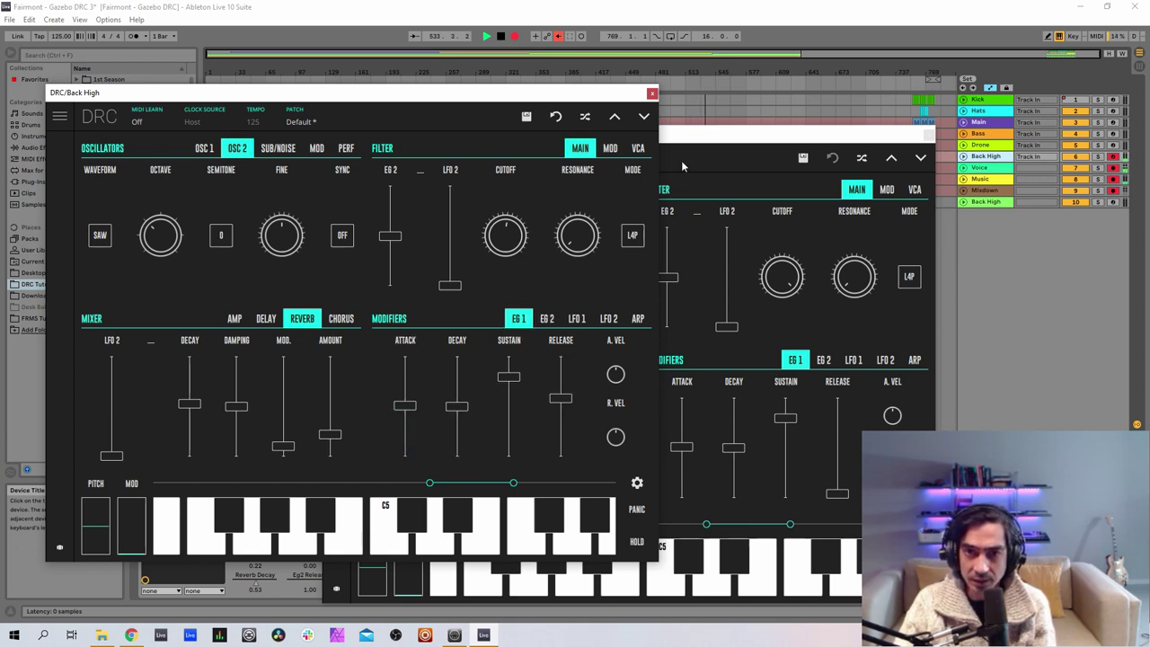
left_click(346, 147)
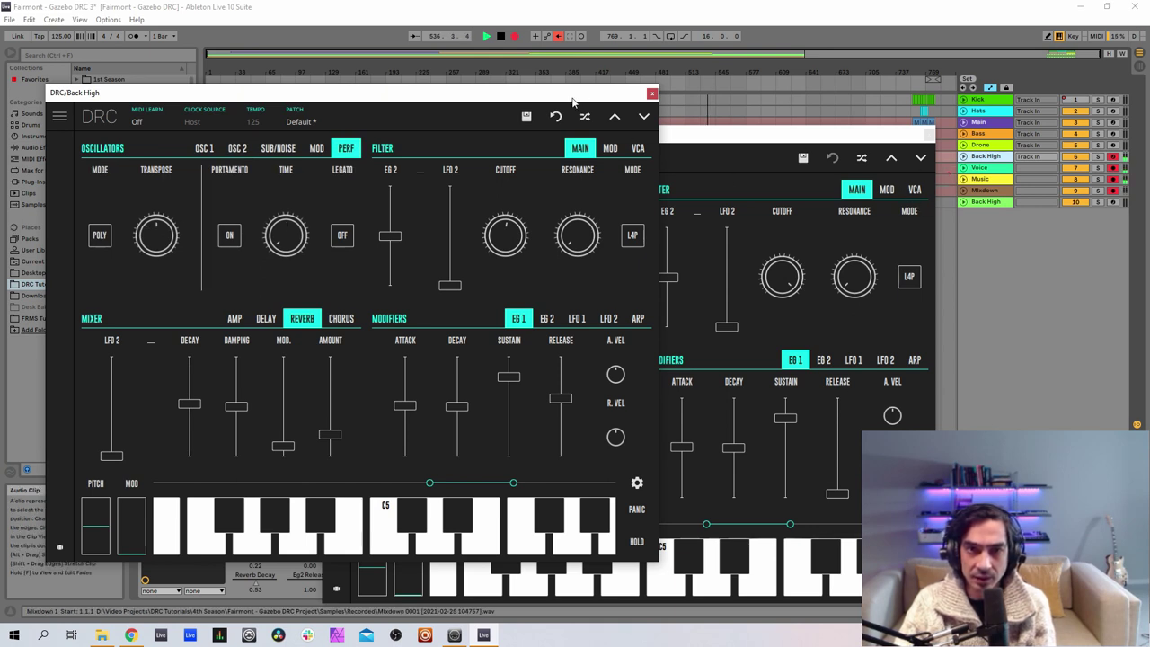
left_click_drag(572, 99, 409, 127)
left_click(622, 191)
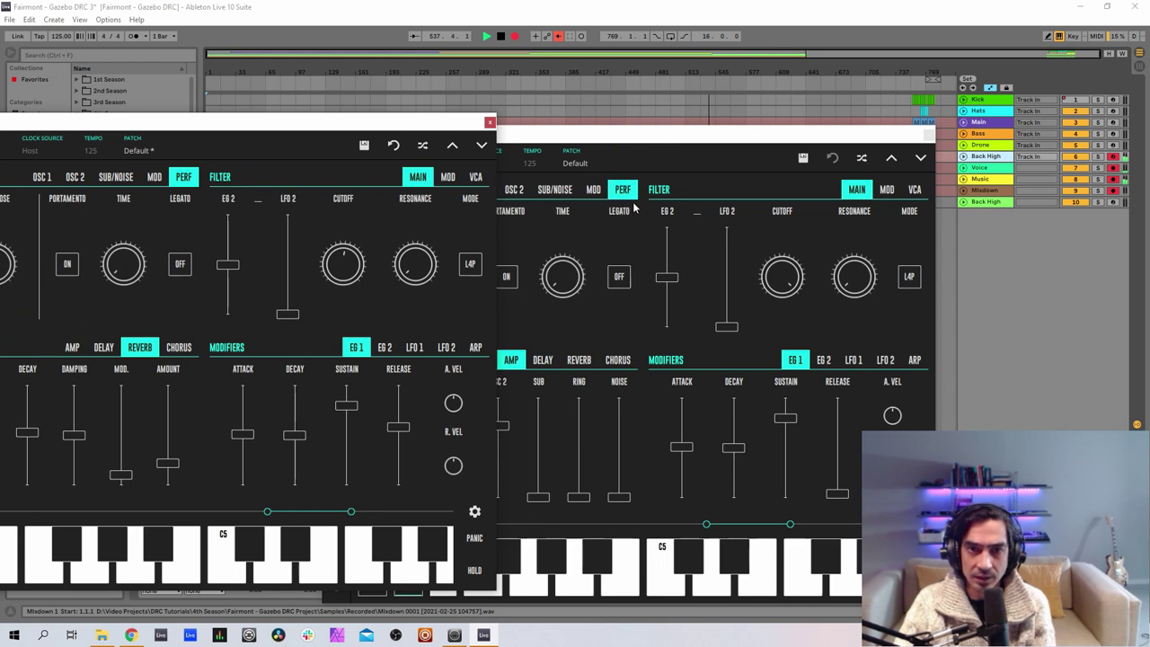
left_click(489, 123)
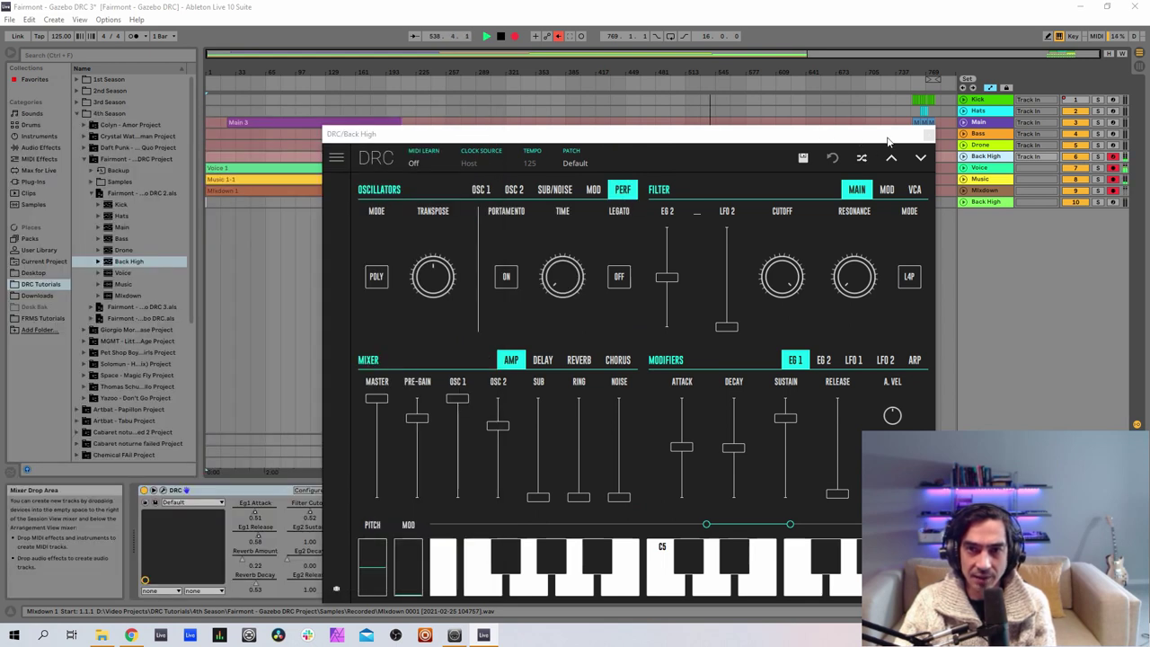
Step: Close the reference synth window and delete the reference Back High track
left_click(929, 136)
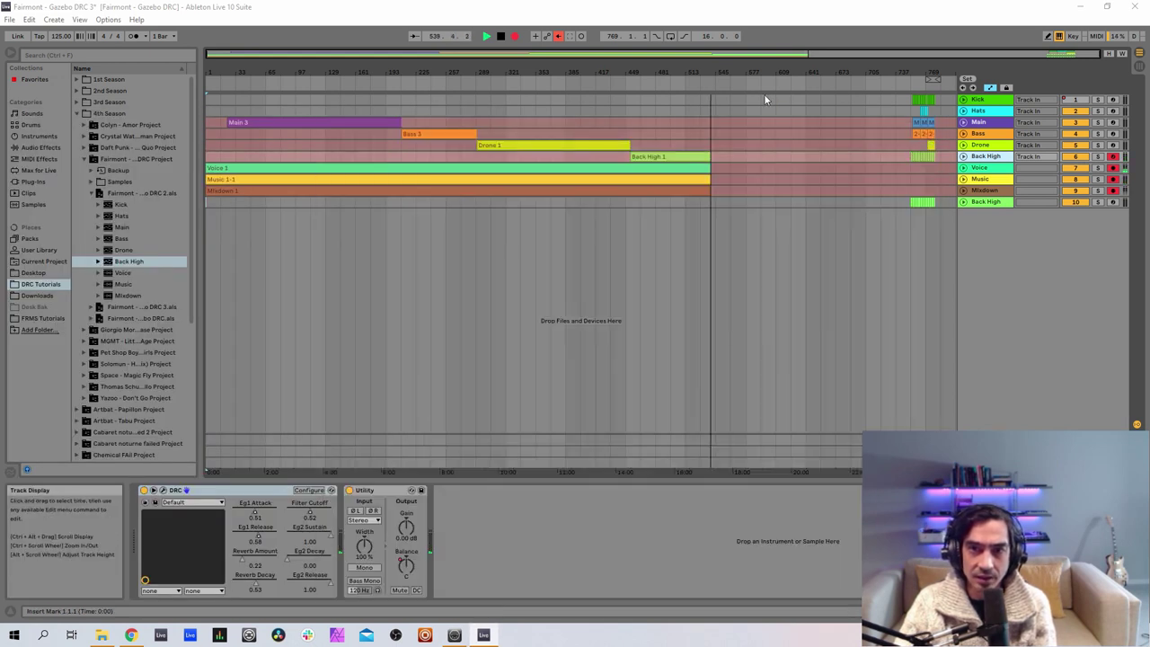
right_click(992, 203)
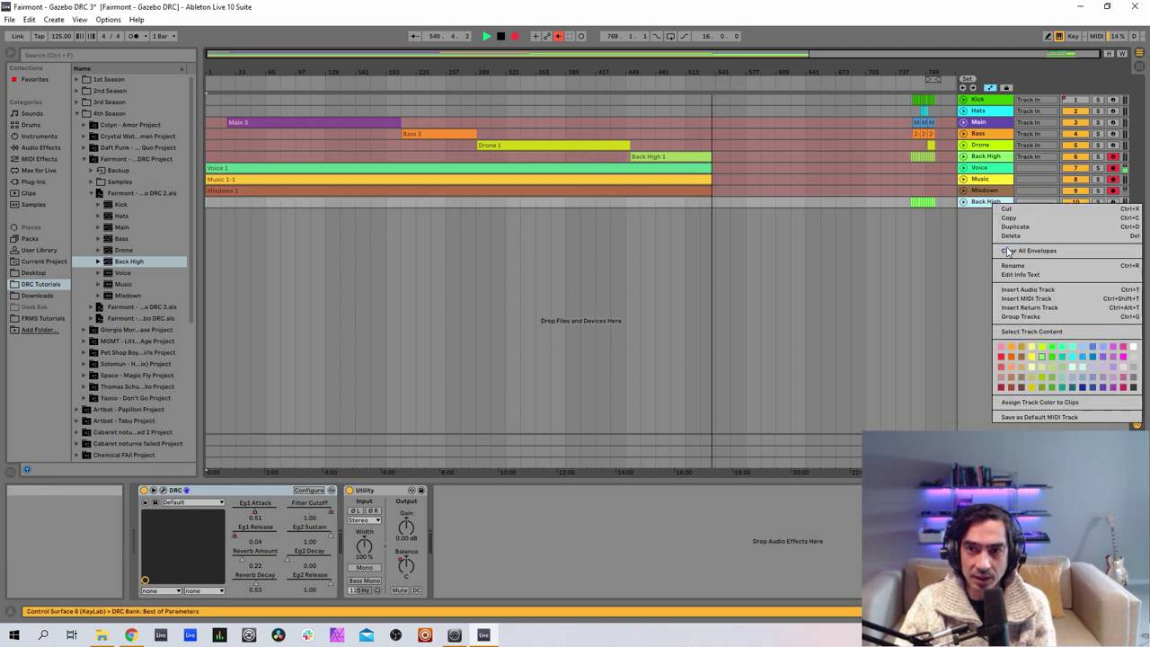
left_click(1009, 237)
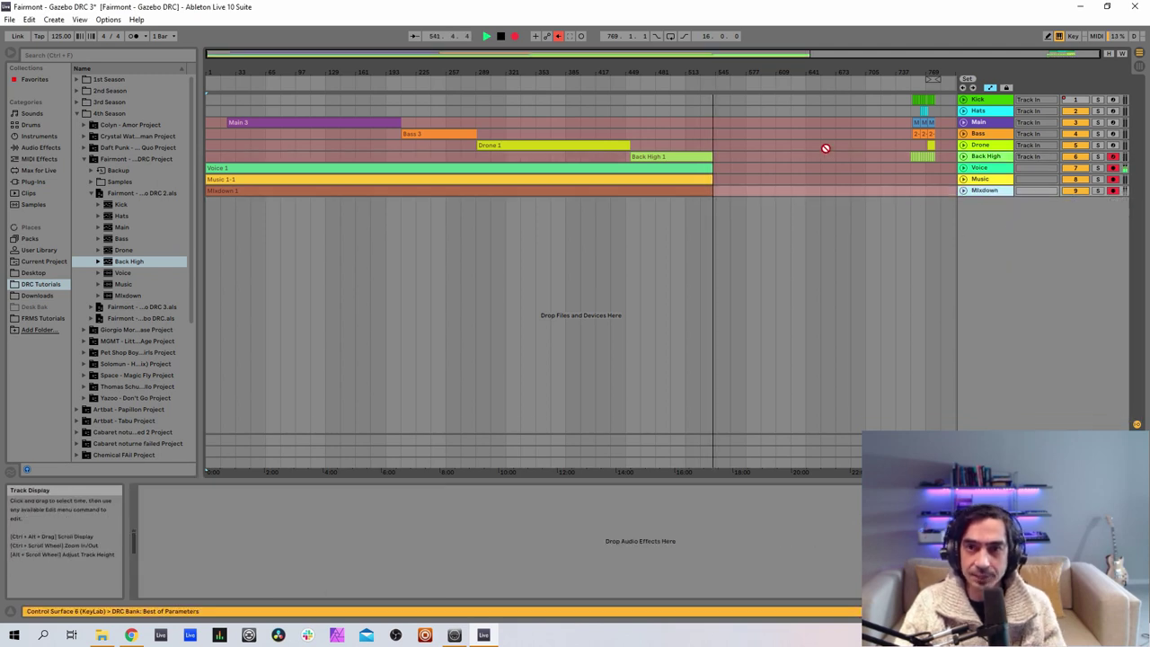
Step: Move the final MIDI clip block back to bar 553 and start arrangement recording
left_click_drag(941, 200, 859, 71)
left_click(745, 99)
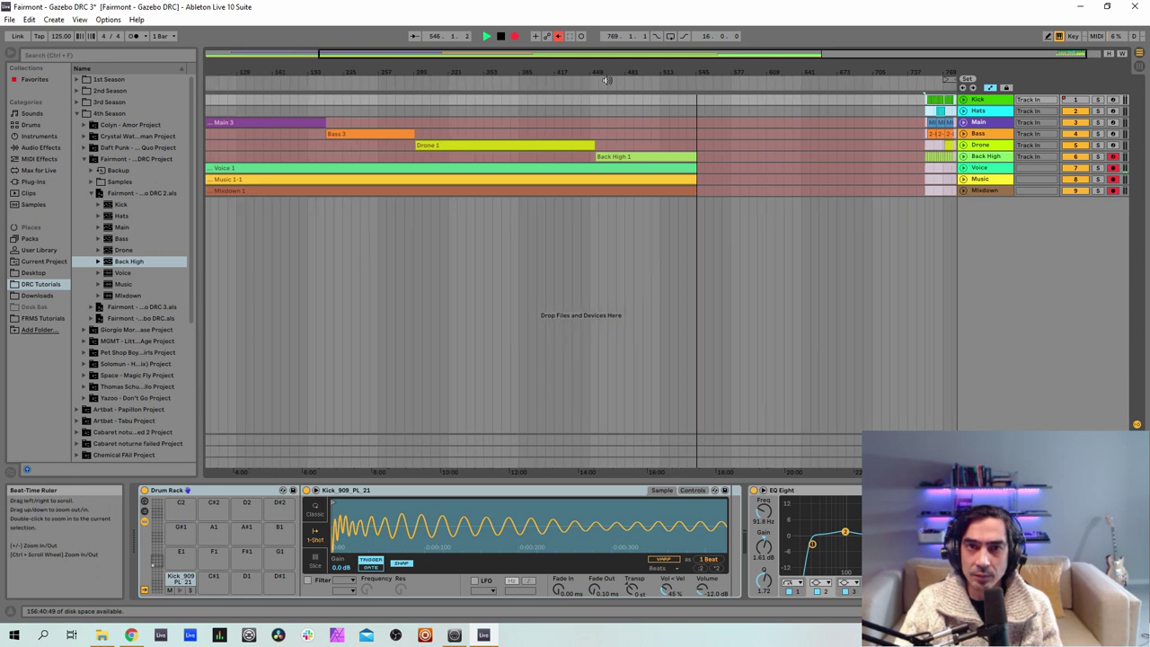
left_click(514, 36)
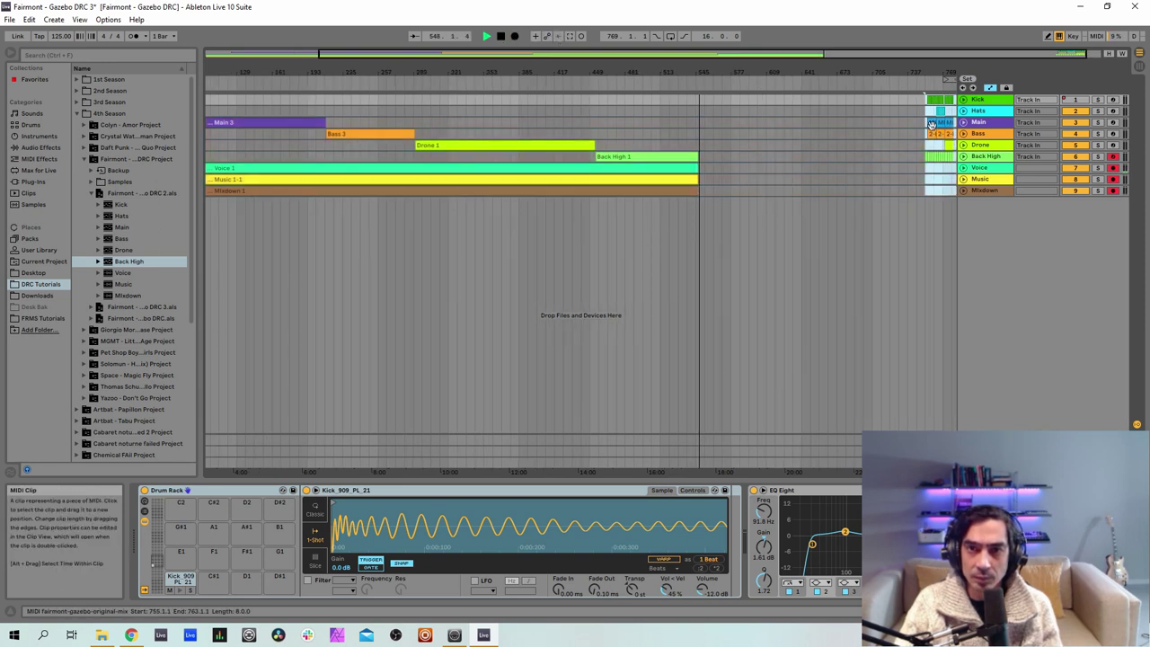
left_click_drag(940, 132, 715, 123)
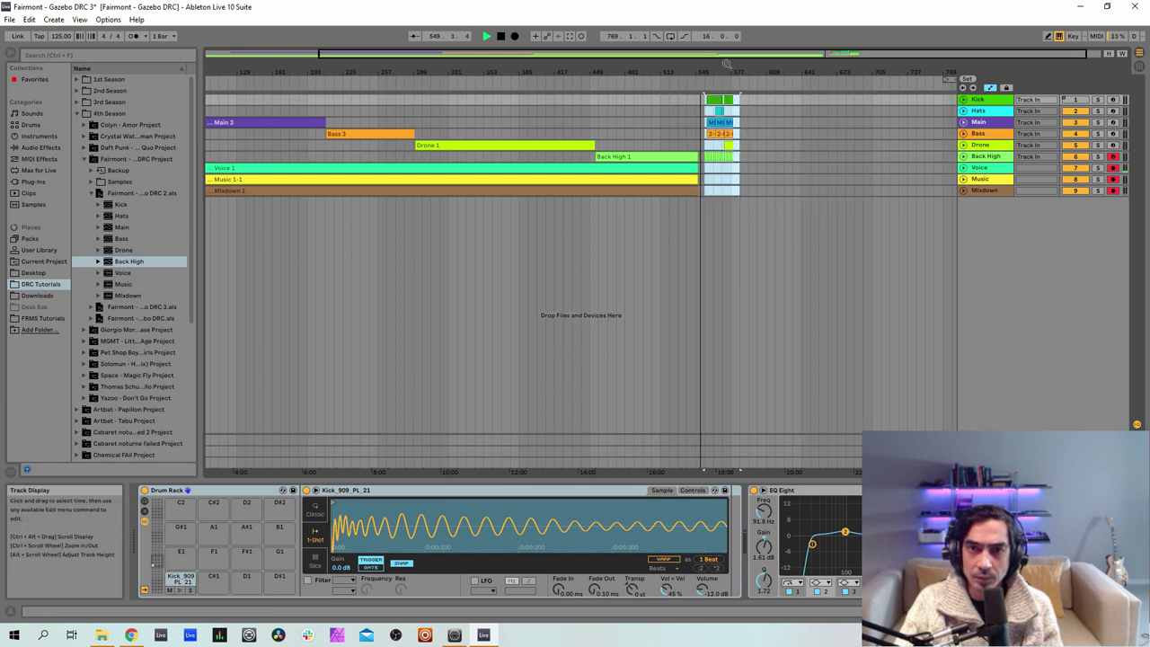
left_click_drag(726, 70, 726, 85)
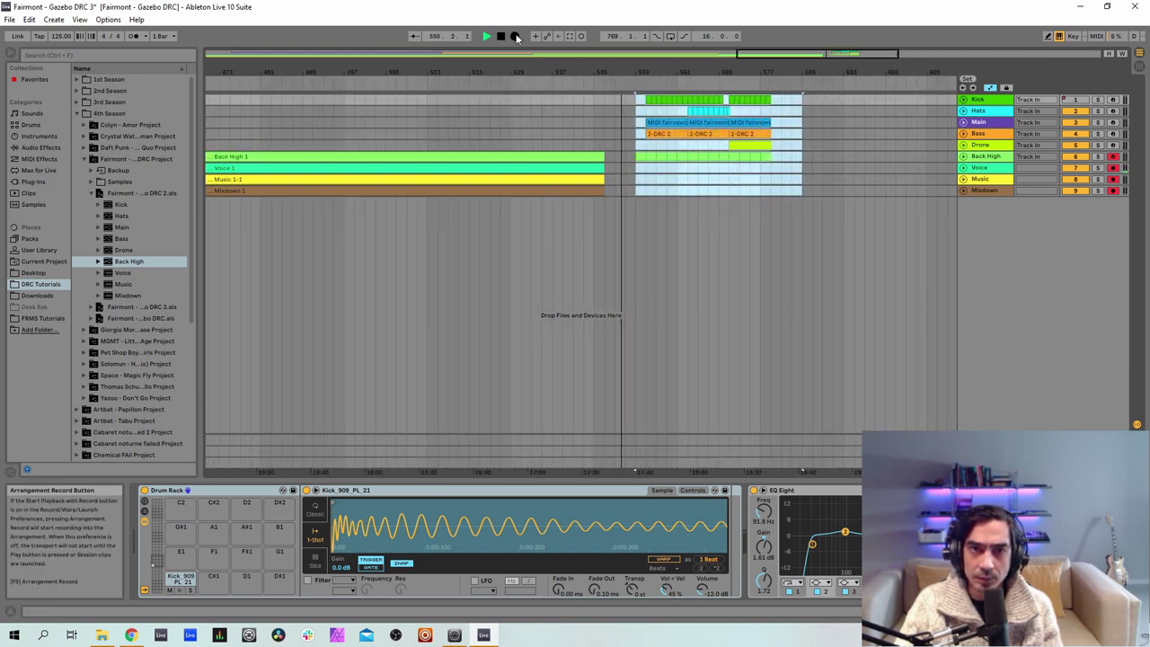
left_click(514, 36)
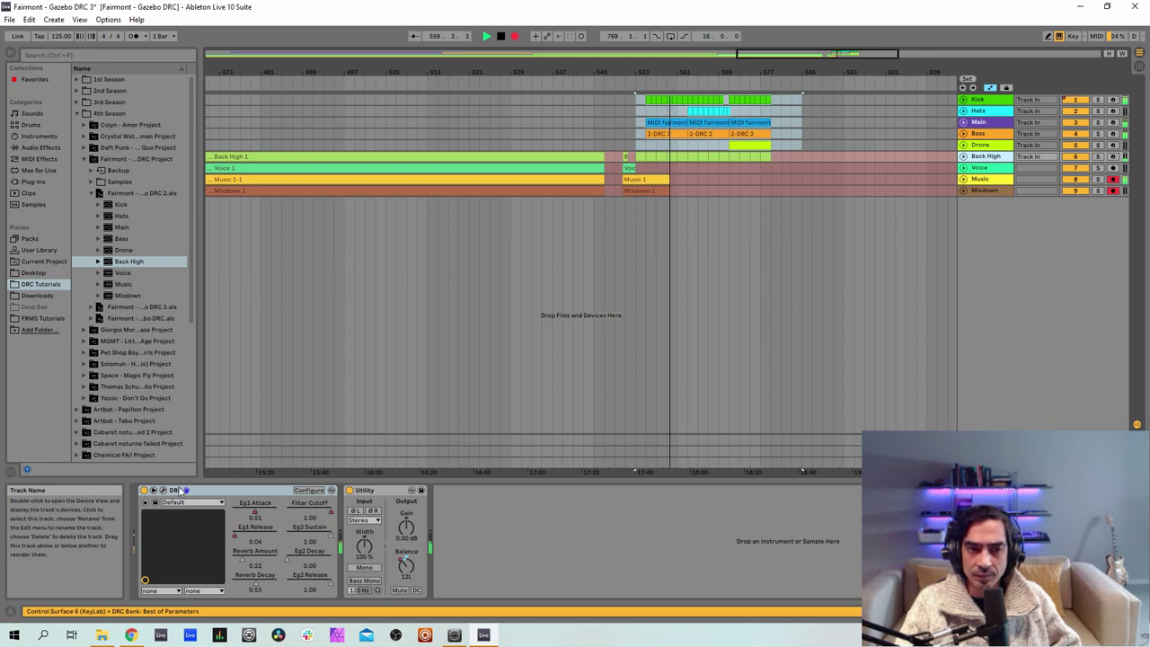
left_click(163, 490)
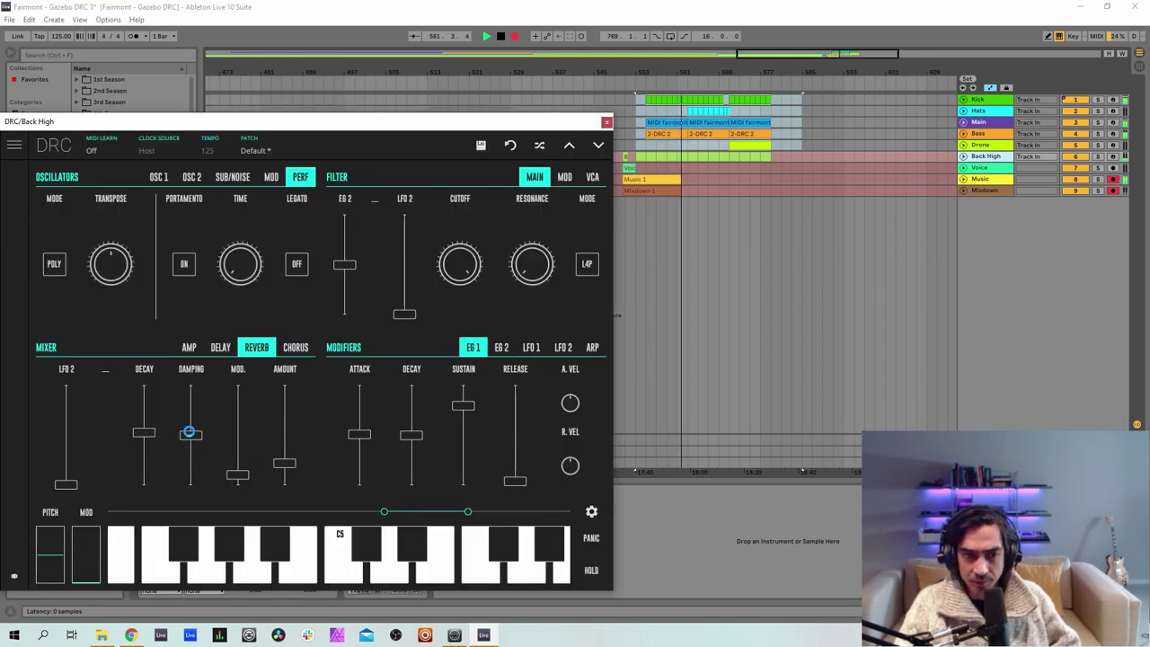
left_click(189, 348)
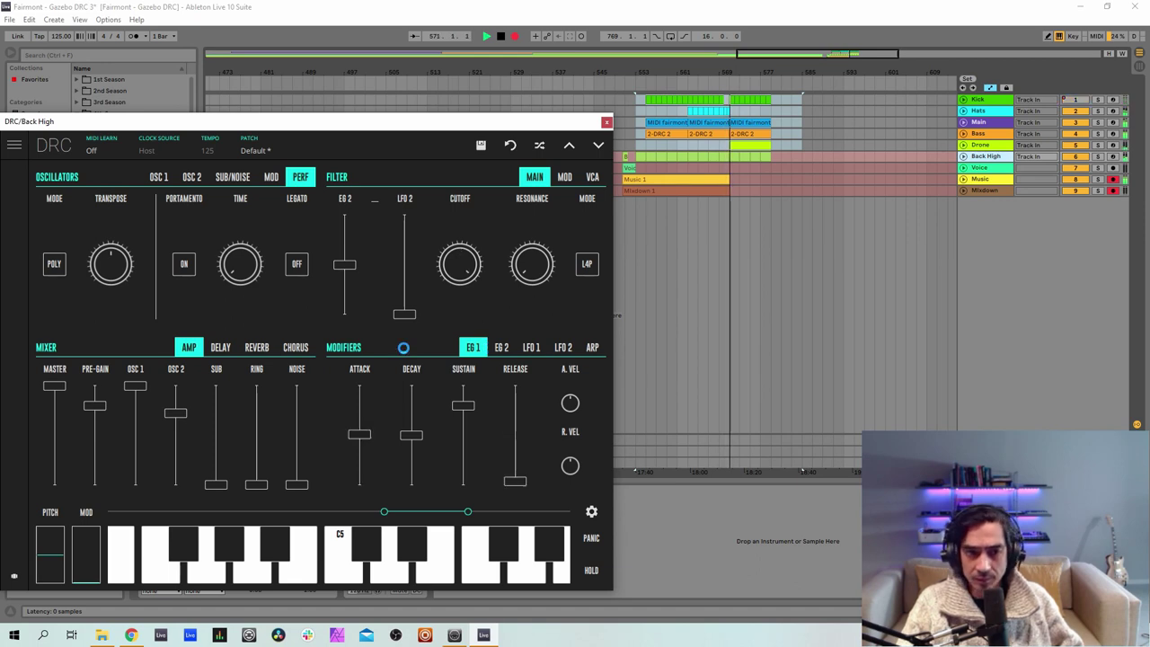
left_click(256, 347)
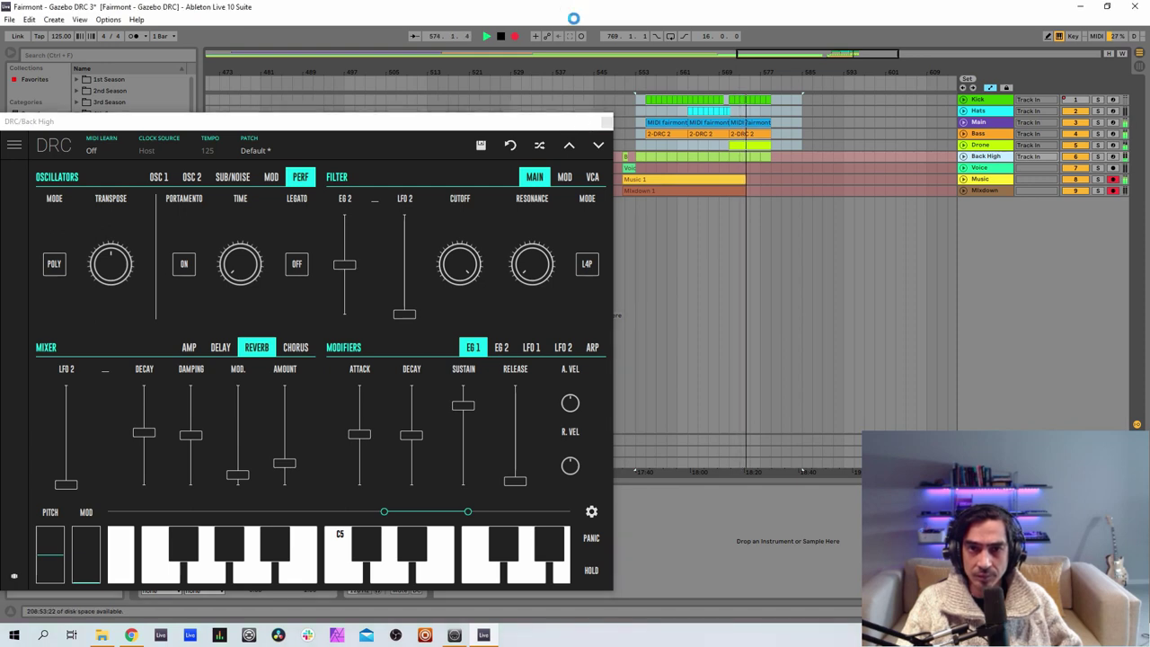
left_click(607, 121)
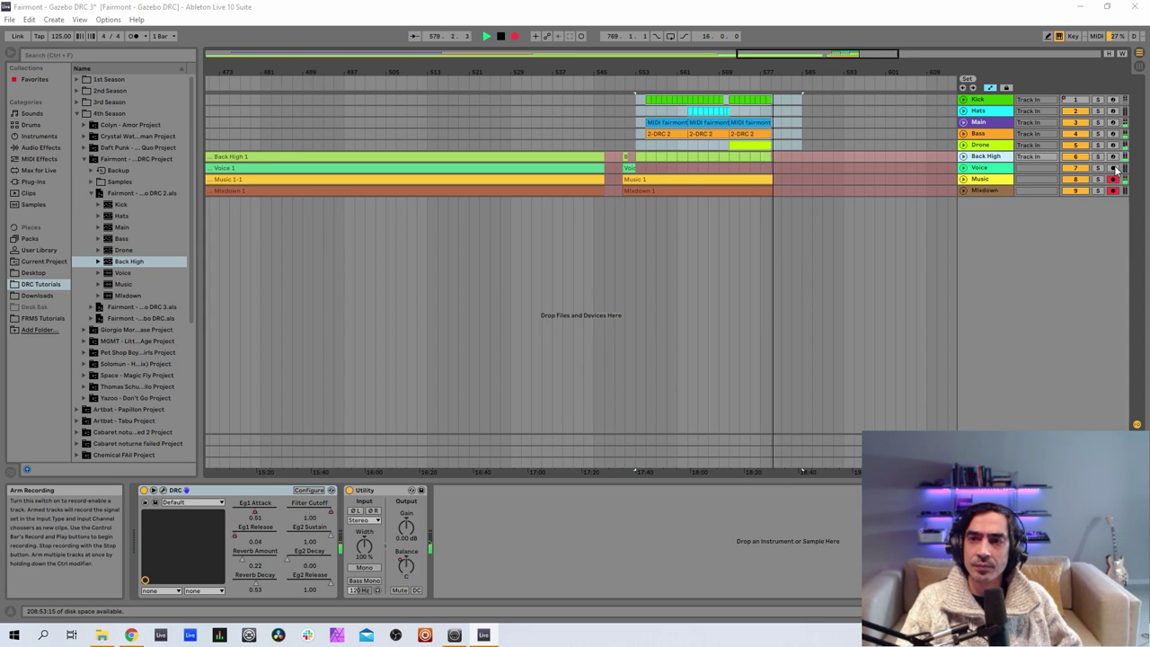
Step: Arm the Voice track in the mixer for recording
left_click(1115, 169)
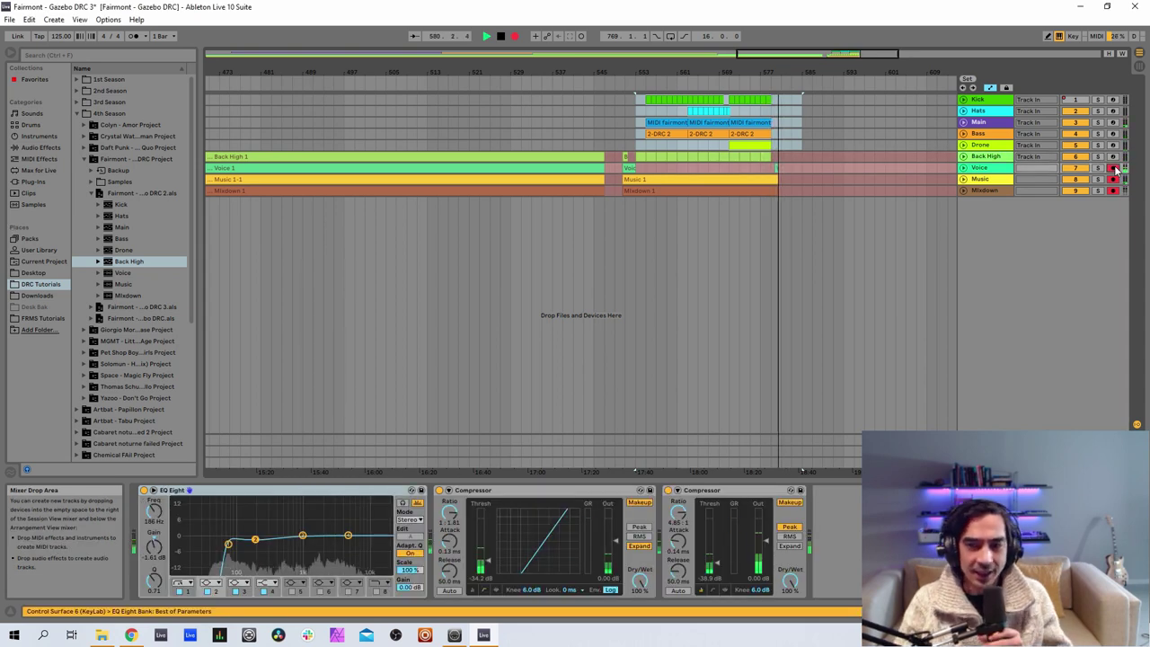